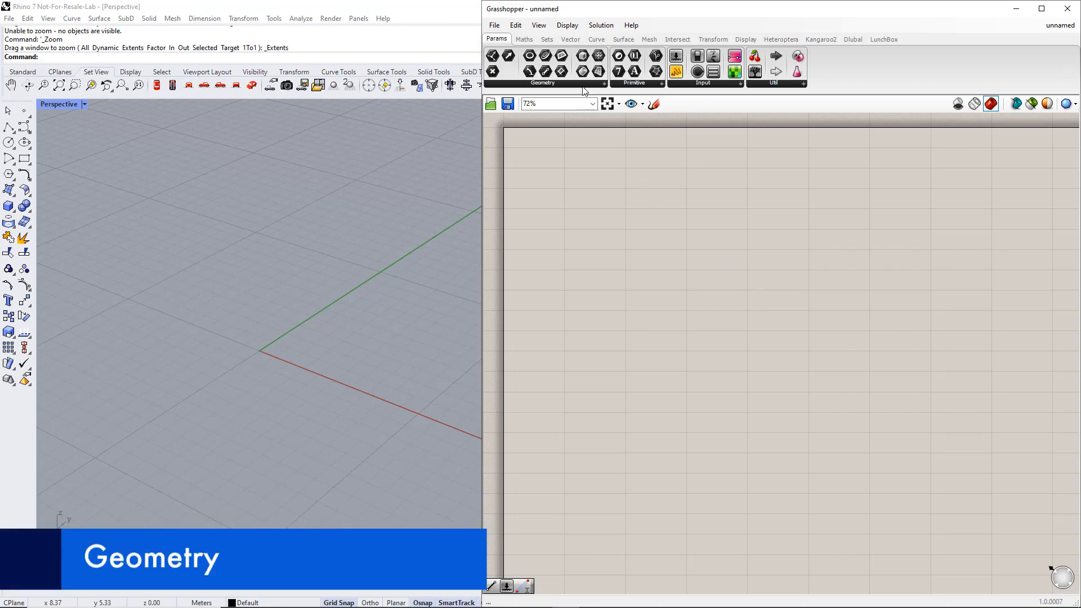
# Place a Construct Point component on the empty canvas and duplicate it directly below the first one.
pyautogui.click(571, 38)
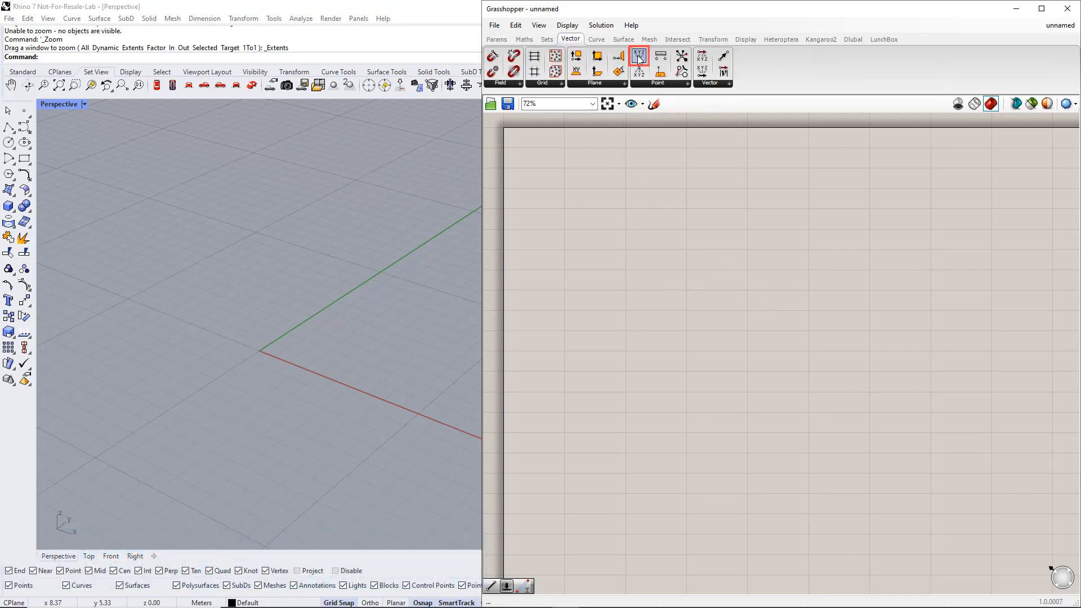
pyautogui.moveTo(639, 58); pyautogui.dragTo(697, 162)
pyautogui.moveTo(728, 329); pyautogui.dragTo(729, 330)
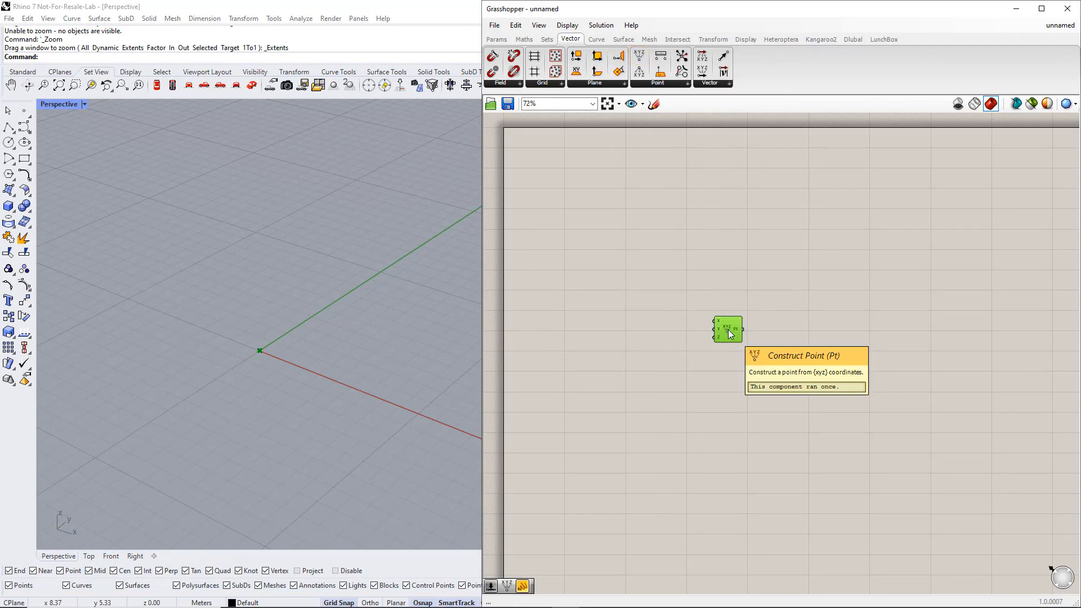
pyautogui.click(735, 364)
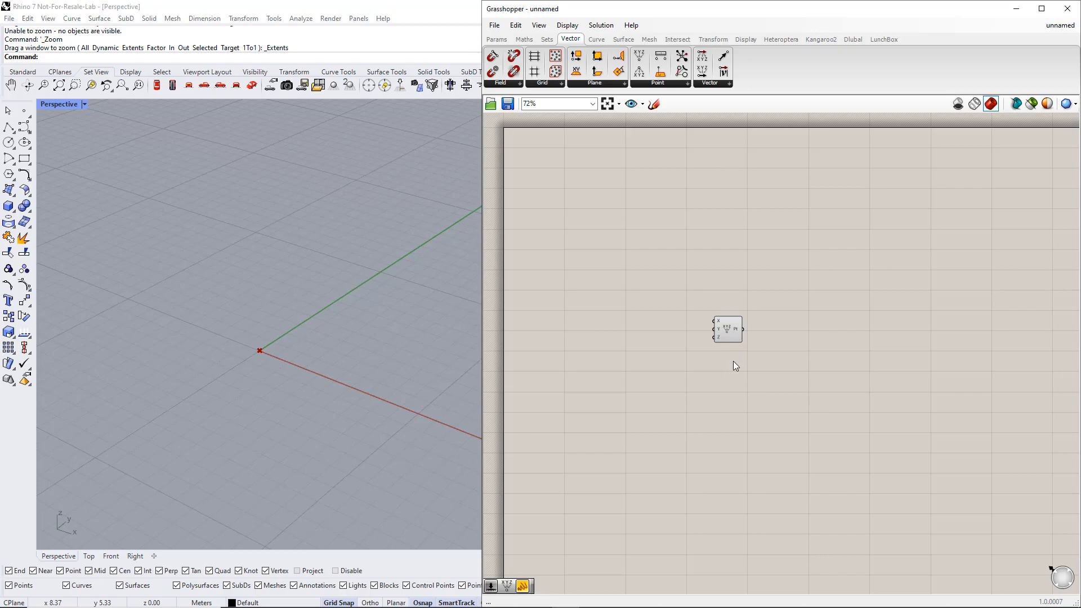
pyautogui.click(731, 330)
pyautogui.keyDown('alt'); pyautogui.moveTo(733, 334); pyautogui.dragTo(730, 387); pyautogui.keyUp('alt')
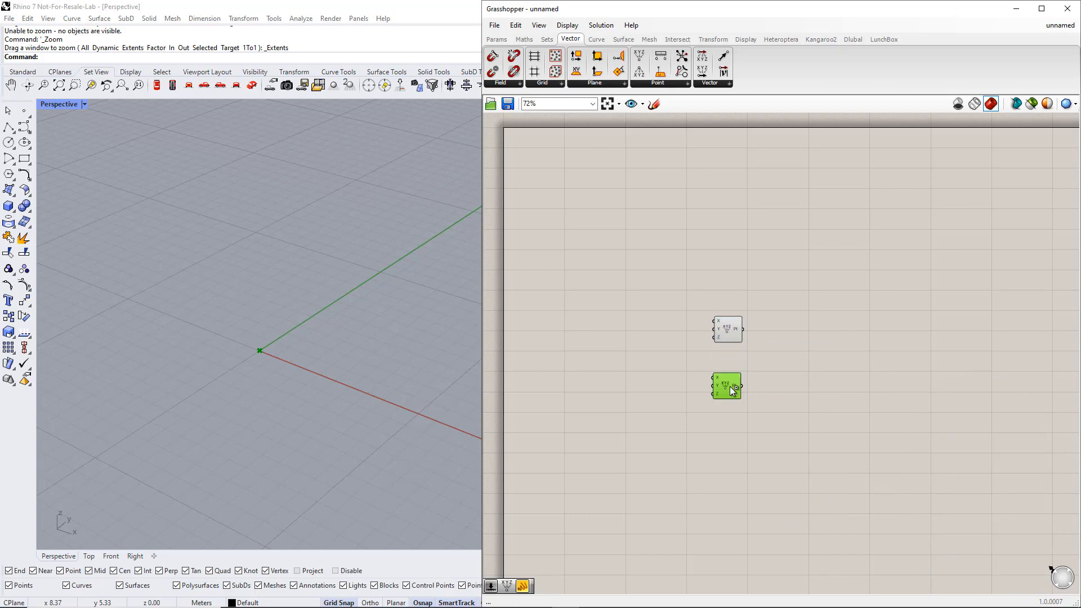
pyautogui.click(655, 380)
# Add a Number Slider and connect it to the X input of the lower Construct Point.
pyautogui.click(496, 39)
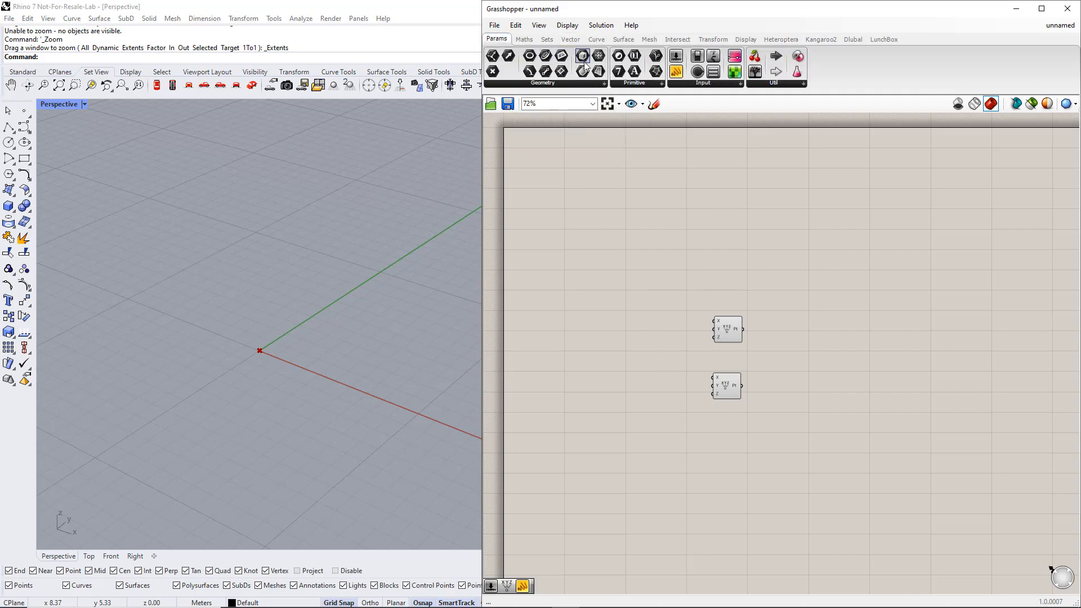
pyautogui.click(675, 82)
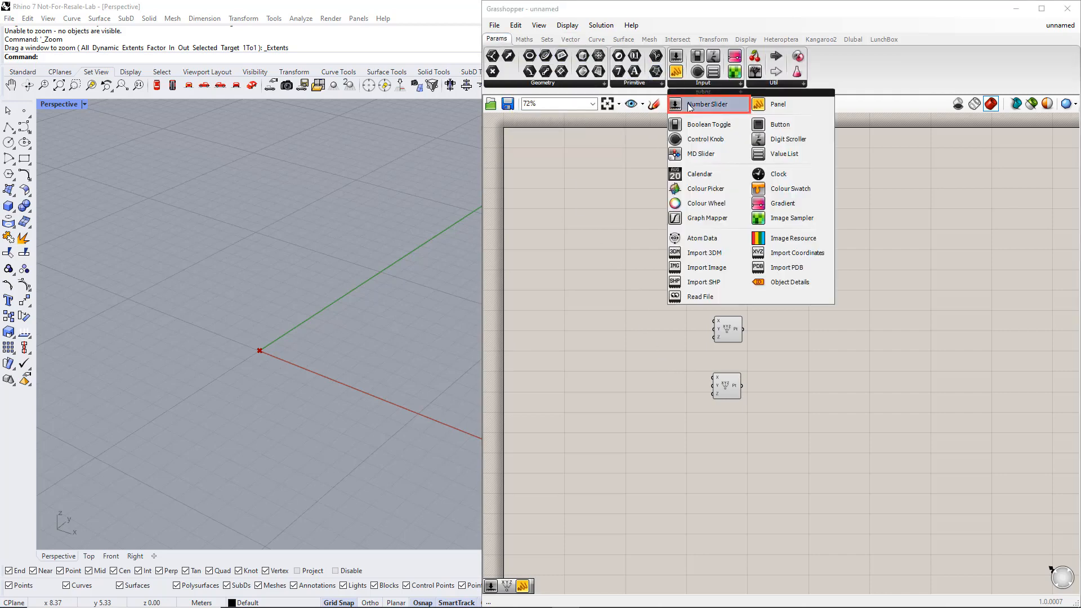
pyautogui.click(690, 105)
pyautogui.click(600, 381)
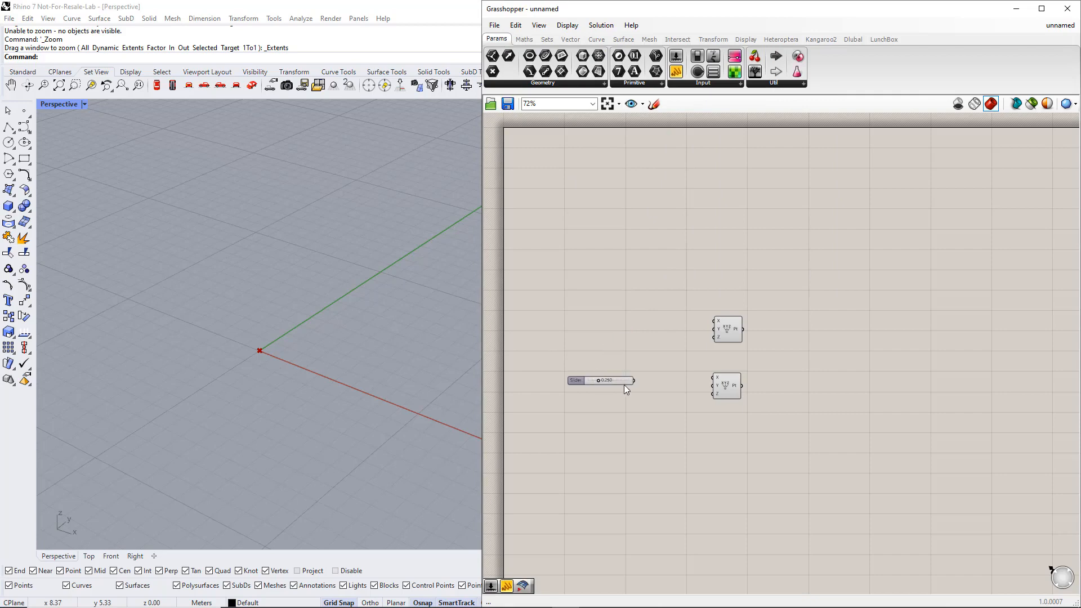
pyautogui.moveTo(671, 380); pyautogui.dragTo(707, 379)
# Set the number slider's domain to a minimum of 1 and a maximum of 30.
pyautogui.click(594, 377)
pyautogui.doubleClick(595, 379)
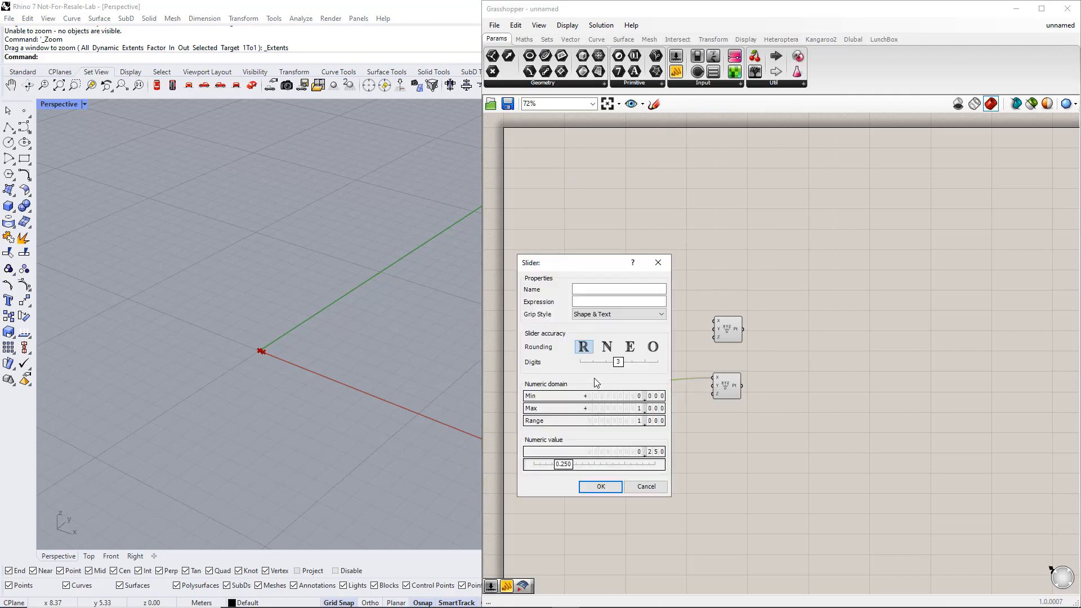
pyautogui.click(597, 397)
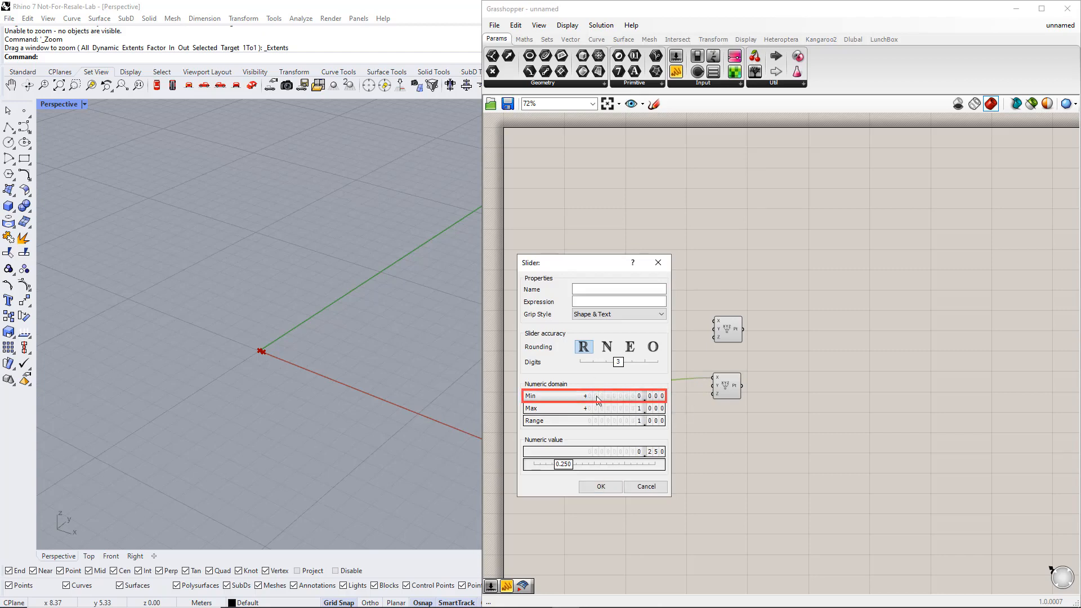
pyautogui.doubleClick(598, 398)
pyautogui.write('1')
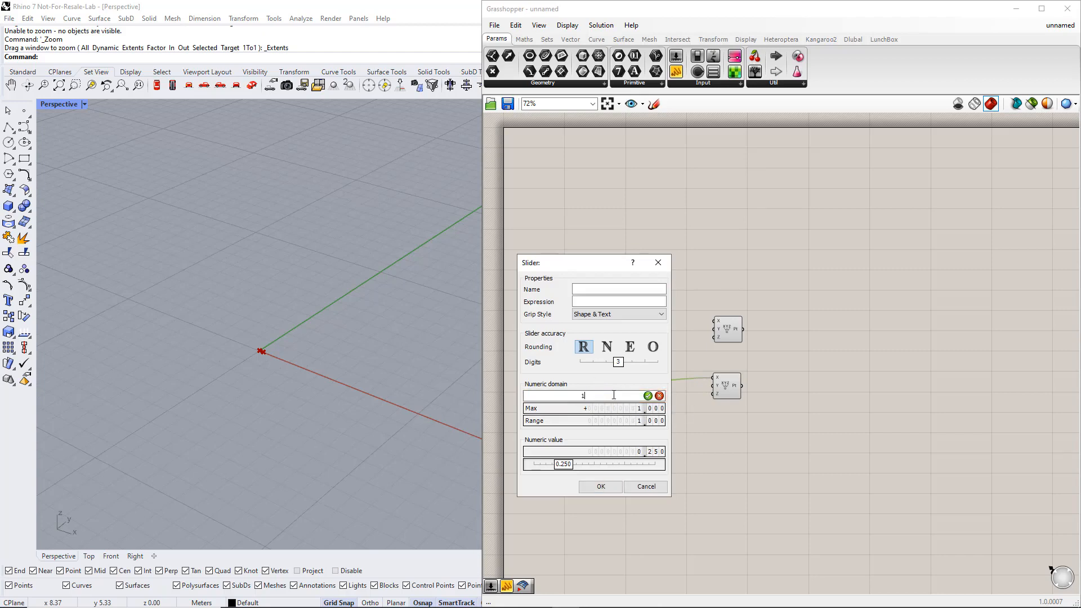
pyautogui.click(649, 396)
pyautogui.doubleClick(617, 410)
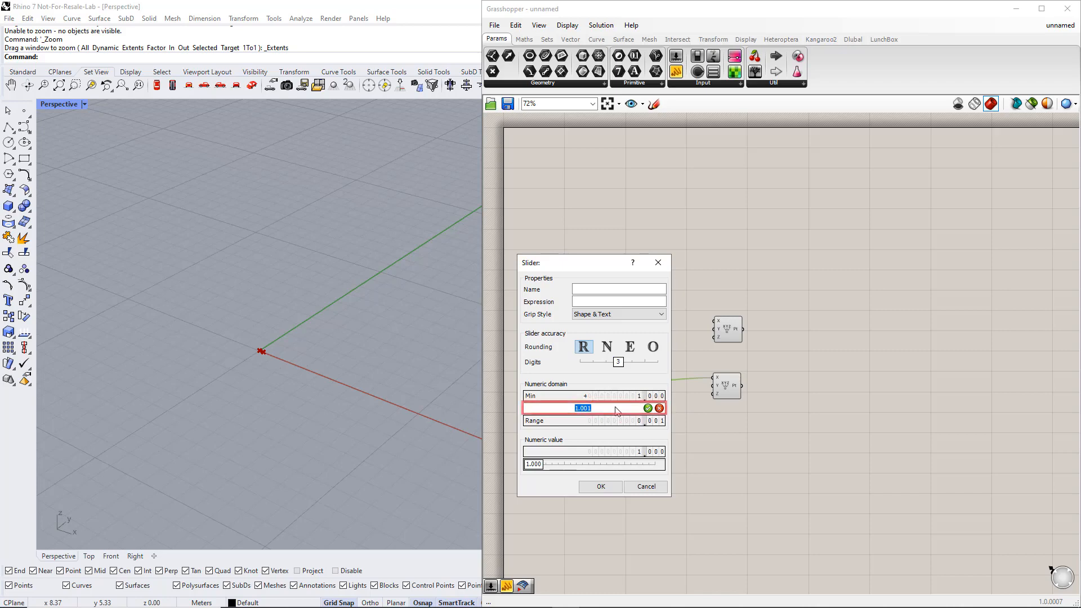
pyautogui.write('30')
pyautogui.click(648, 408)
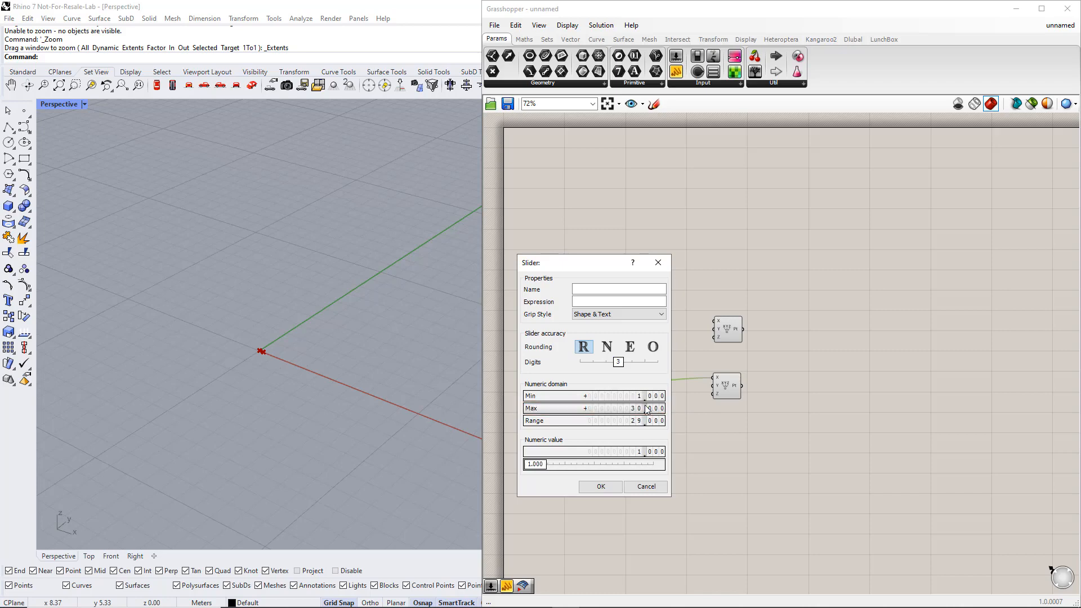
# Name the slider "Total length" and accept its settings.
pyautogui.click(588, 290)
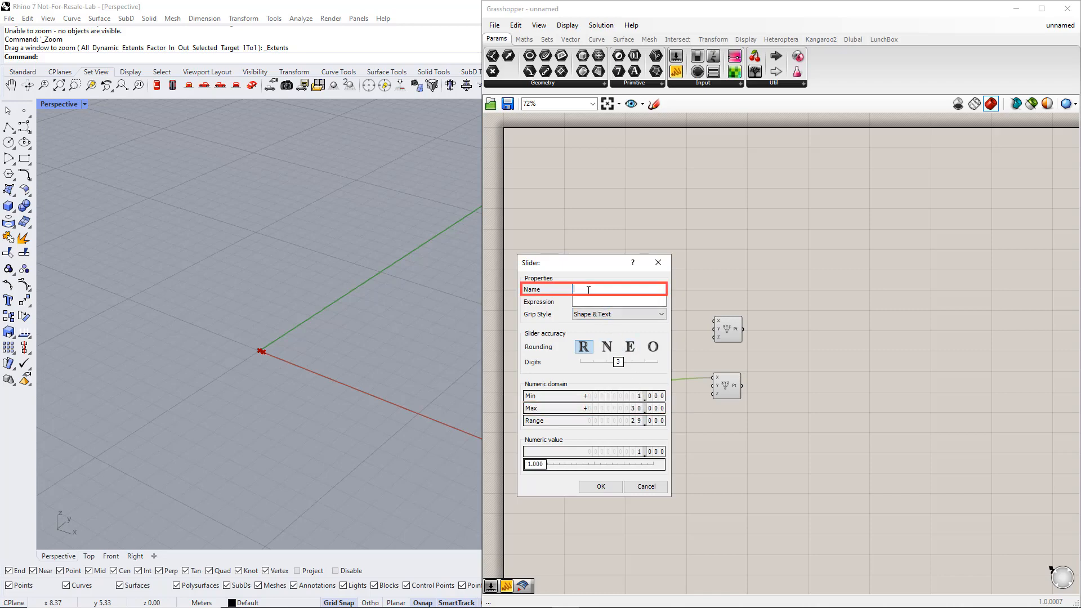
pyautogui.write('Total le')
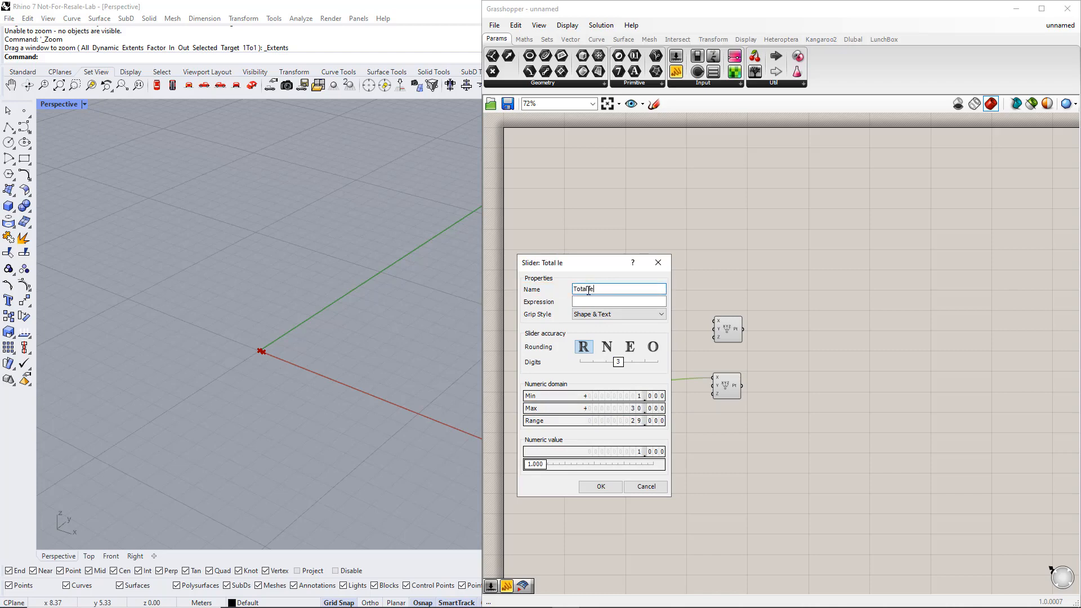
pyautogui.write('ngth')
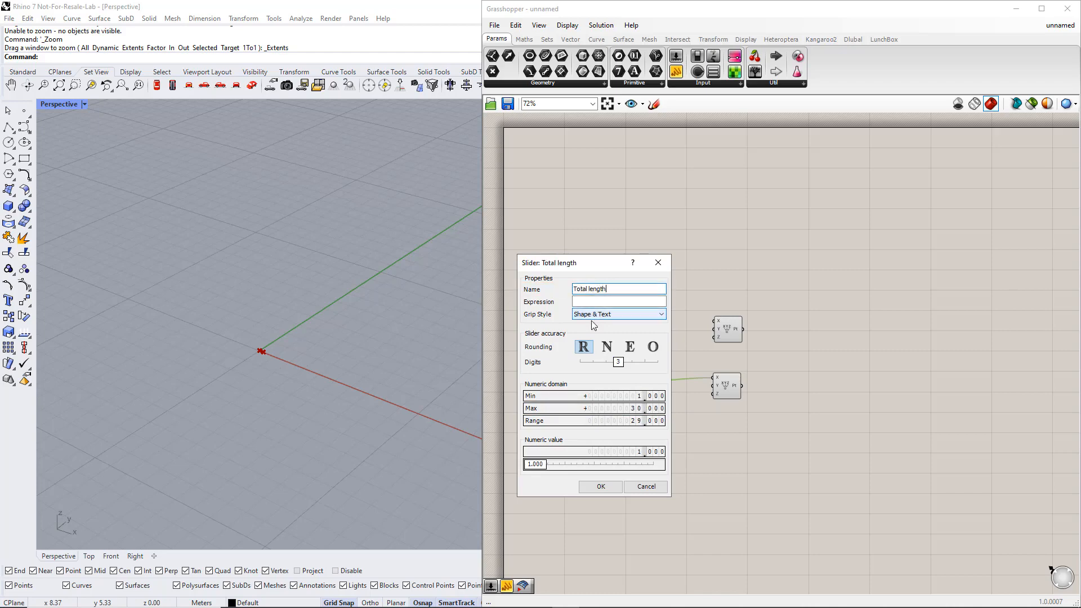
pyautogui.click(614, 487)
# Choose Floating point as the slider type for the Total length slider.
pyautogui.rightClick(610, 436)
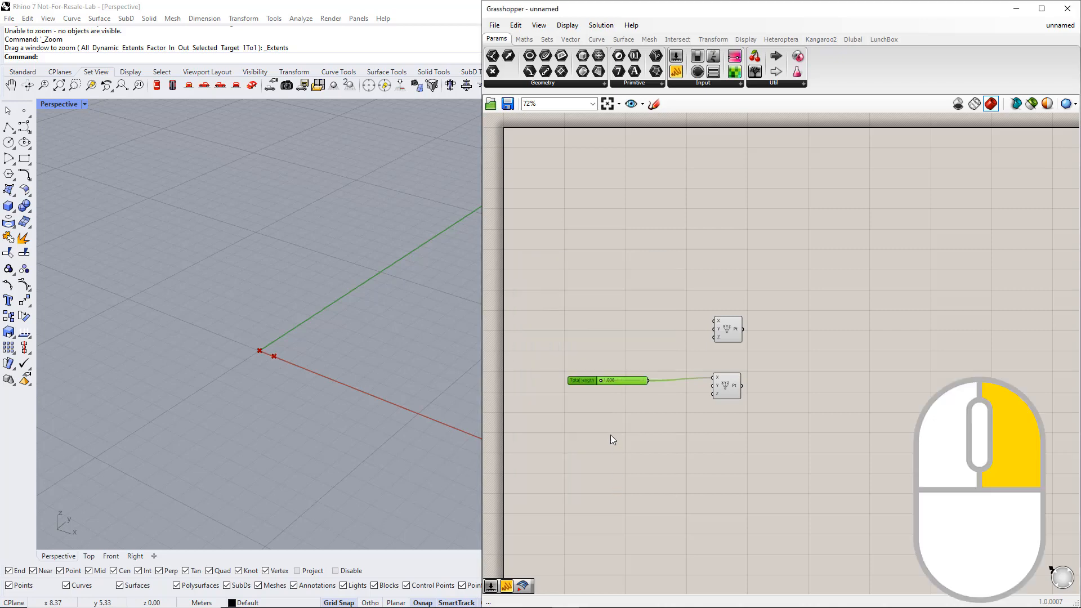
pyautogui.rightClick(586, 382)
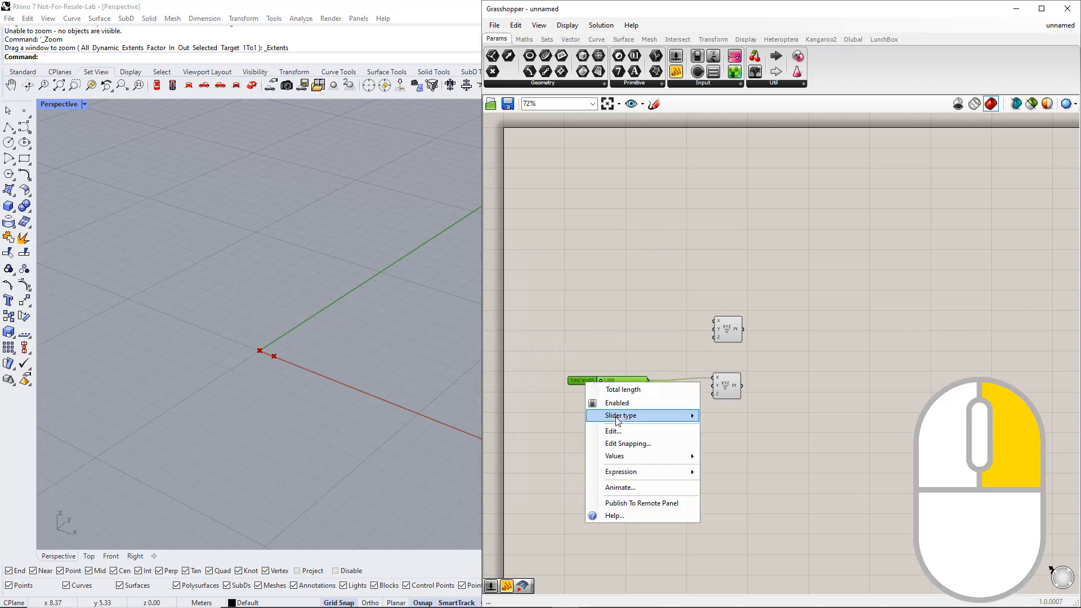
pyautogui.moveTo(662, 423)
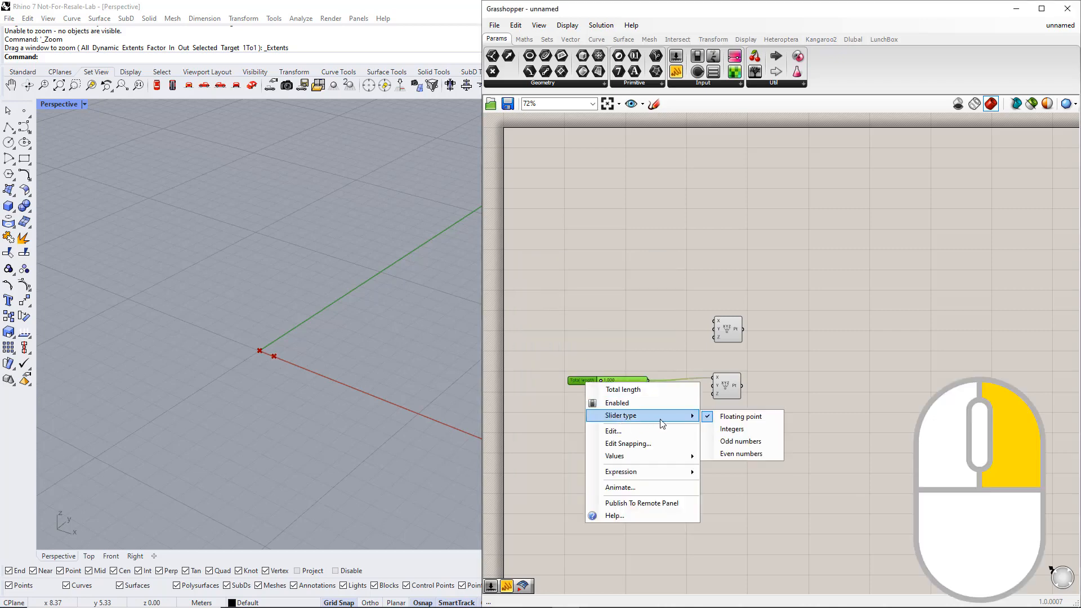
pyautogui.click(725, 418)
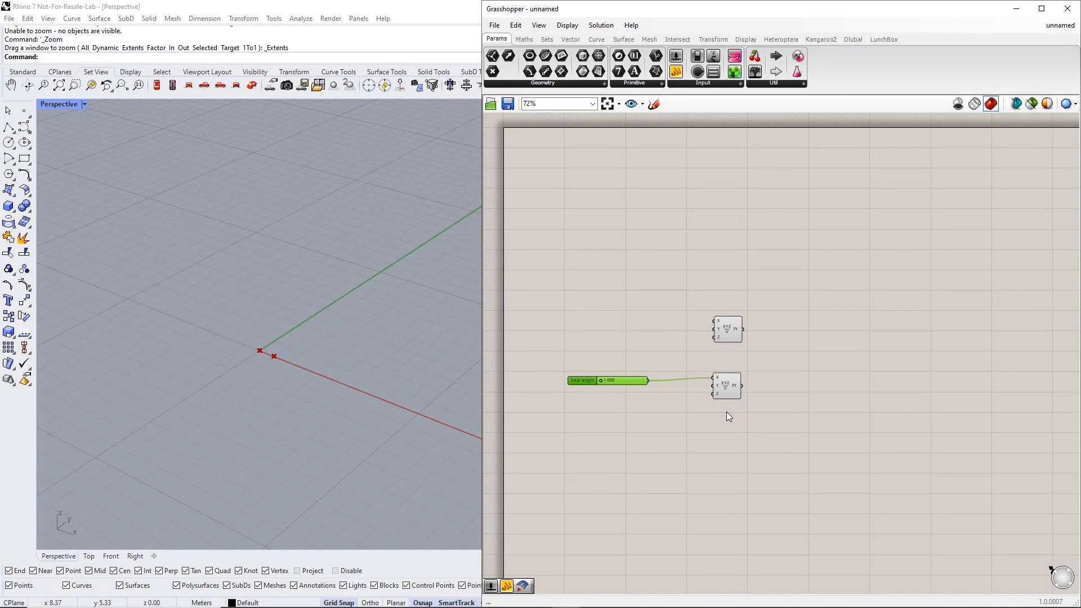
# Create a Line between the two constructed points and raise the Total length slider to lengthen it.
pyautogui.click(596, 38)
pyautogui.moveTo(634, 58); pyautogui.dragTo(767, 349)
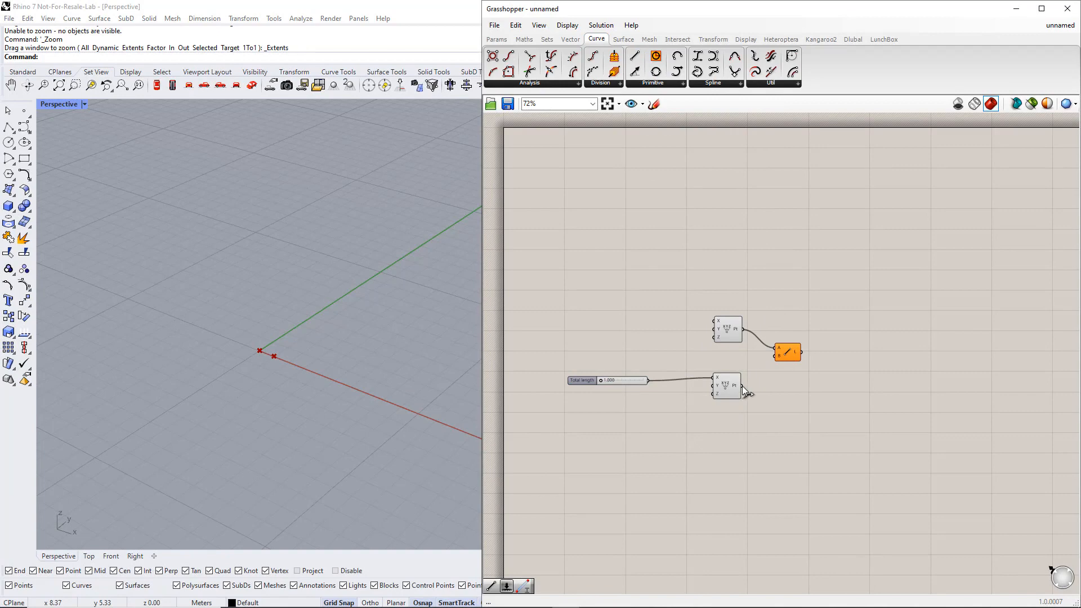
pyautogui.moveTo(742, 387); pyautogui.dragTo(776, 356)
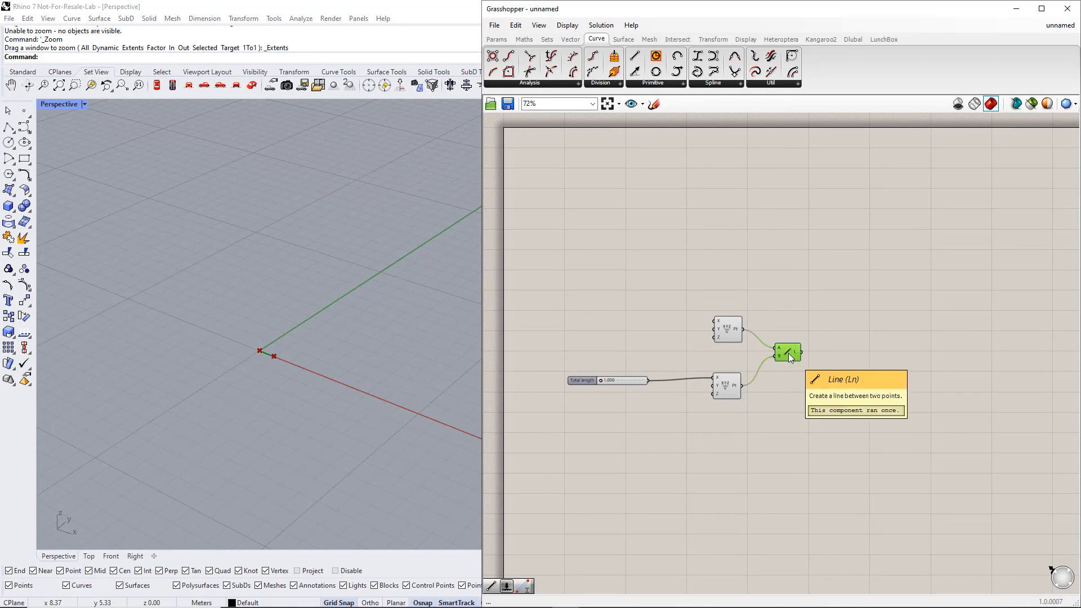
pyautogui.moveTo(601, 381); pyautogui.dragTo(610, 380)
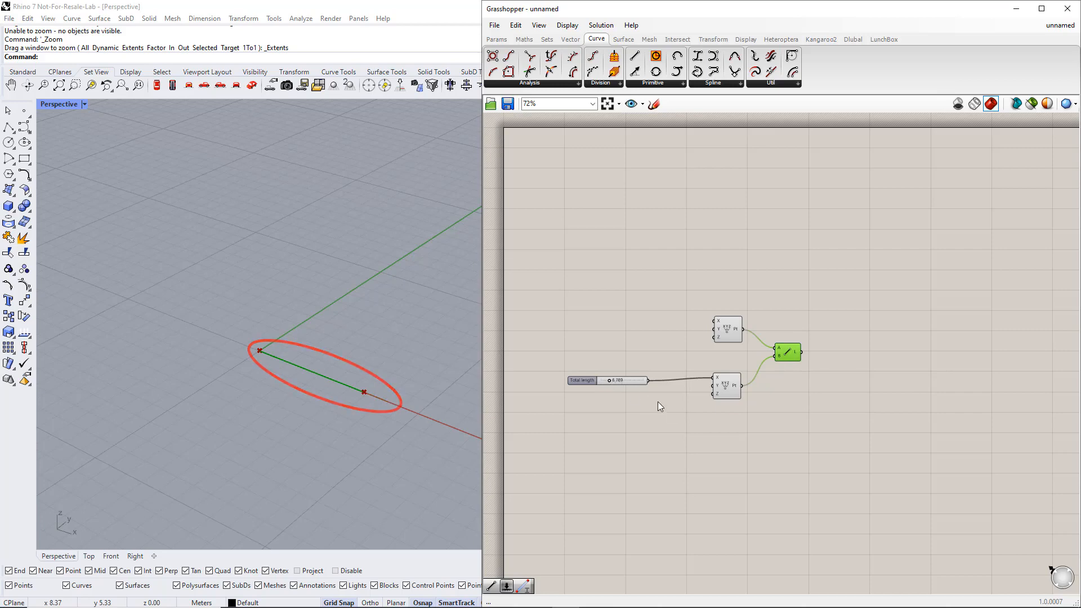
pyautogui.click(681, 417)
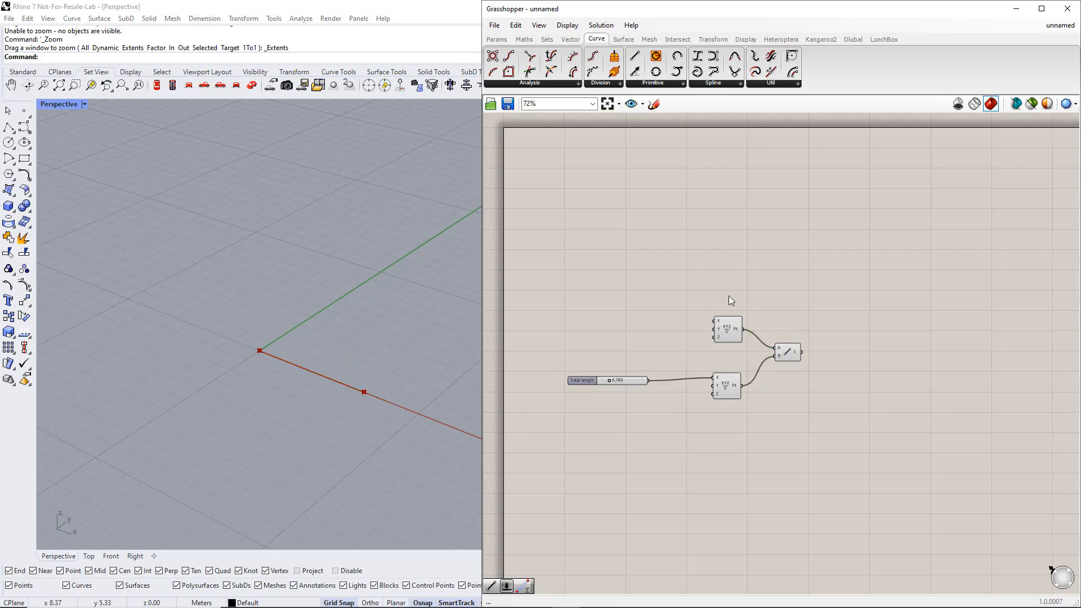
# Add a Curve Middle component fed by the Line output to get the line's midpoint.
pyautogui.click(542, 83)
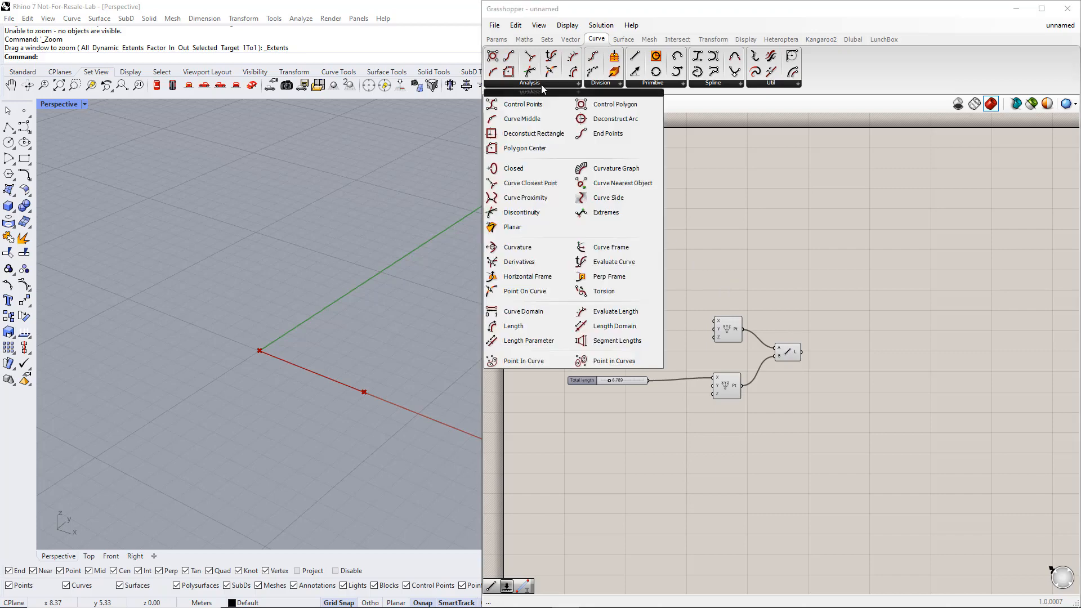
pyautogui.click(529, 119)
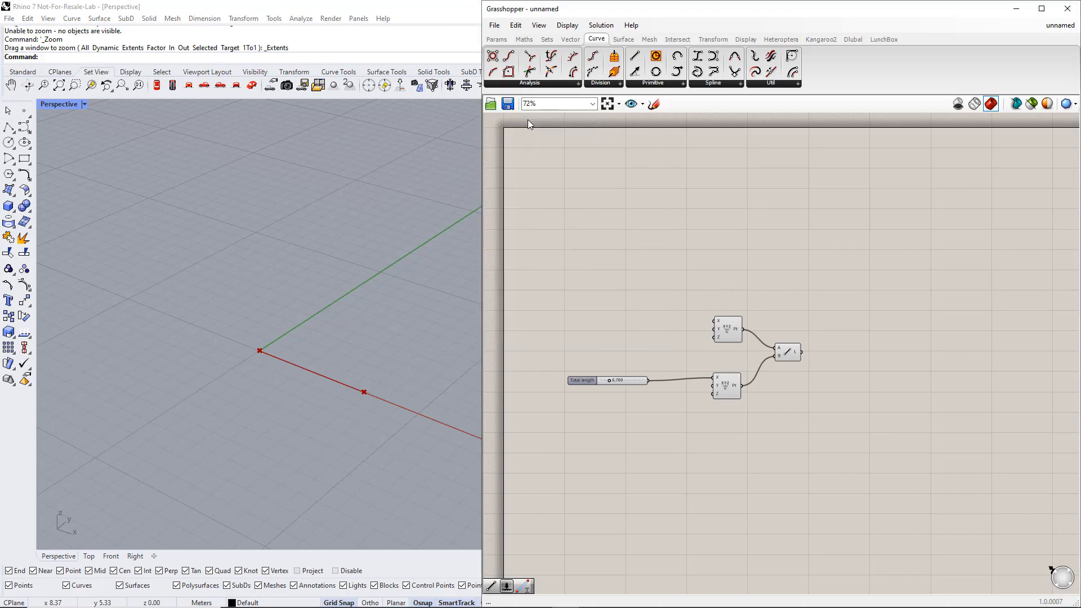
pyautogui.click(852, 347)
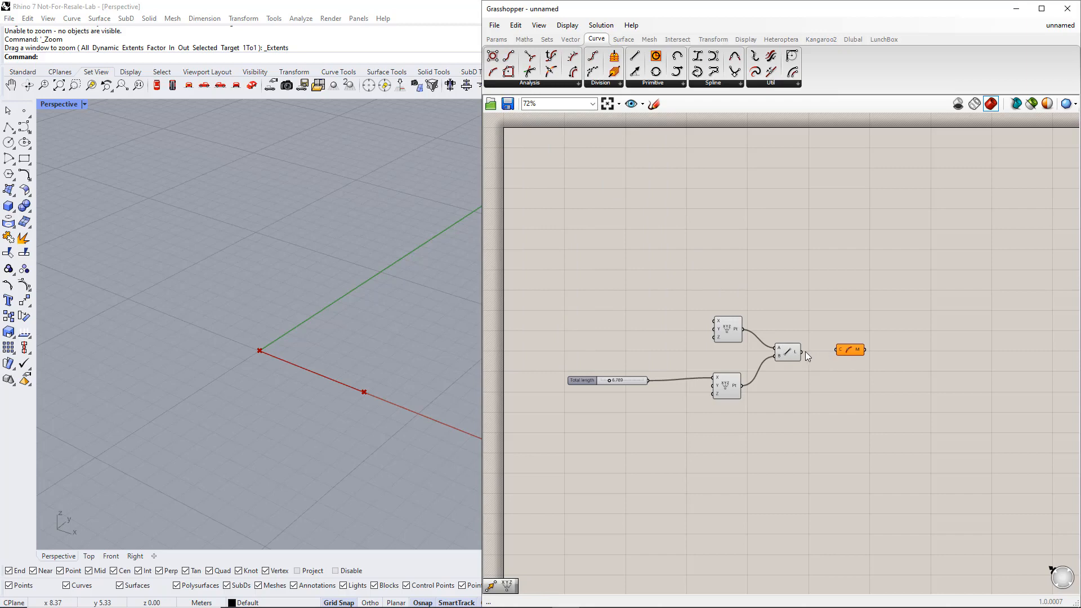
pyautogui.click(849, 350)
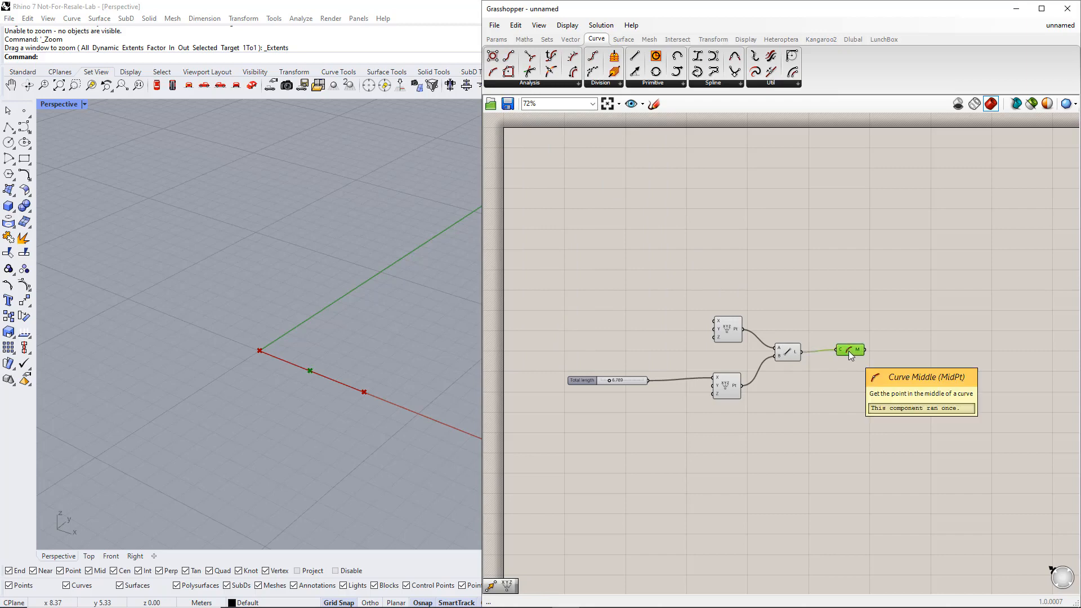
pyautogui.keyDown('shift'); pyautogui.moveTo(734, 409); pyautogui.dragTo(716, 316); pyautogui.keyUp('shift')
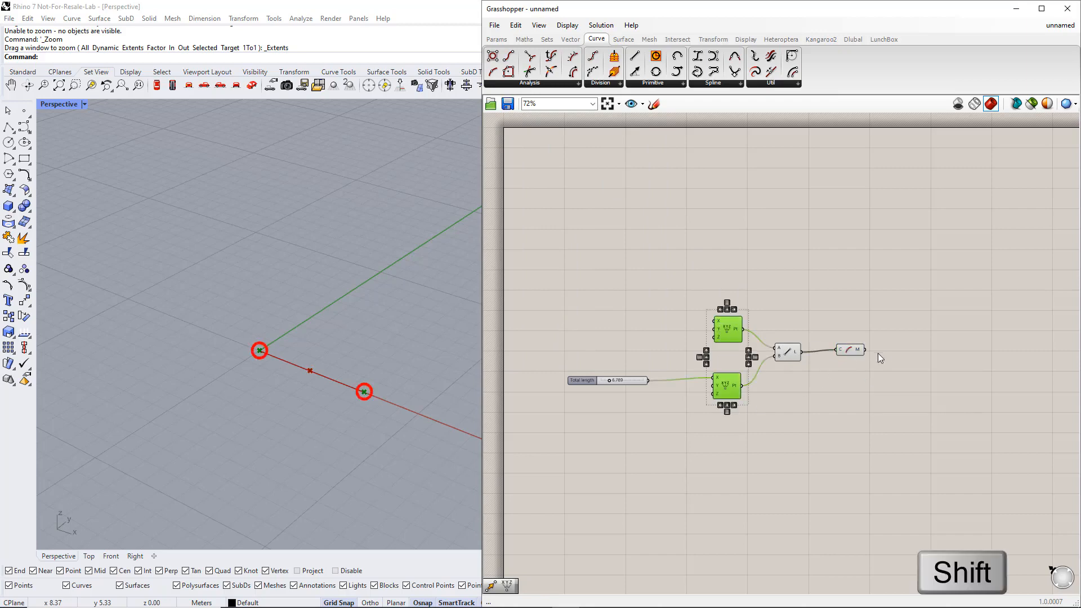
pyautogui.click(857, 265)
# Add a Move component and a duplicate of it, placing one above and one below the Curve Middle component.
pyautogui.click(713, 39)
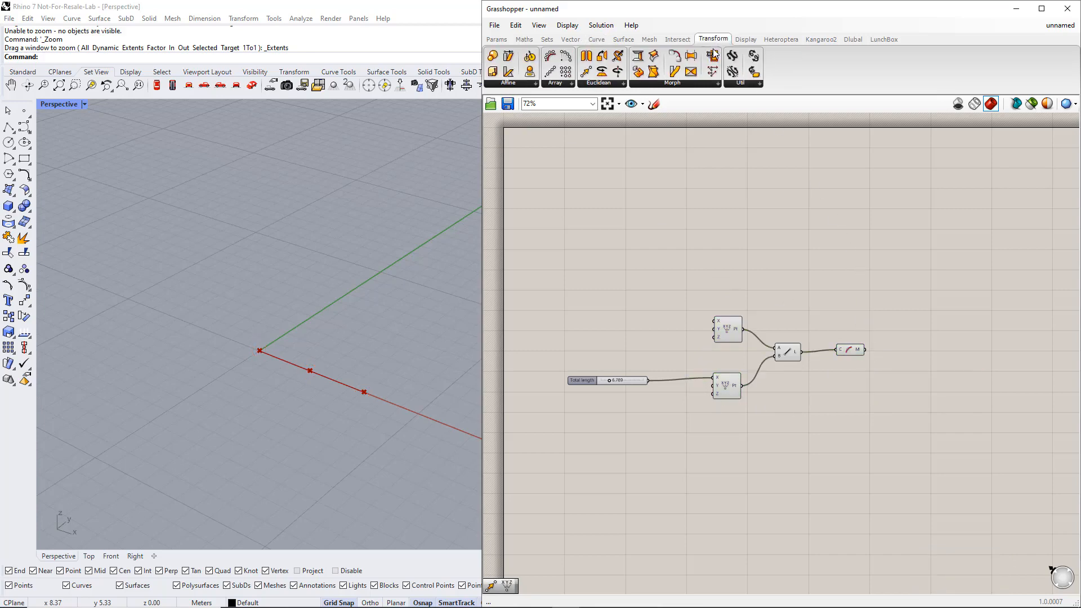
pyautogui.click(613, 85)
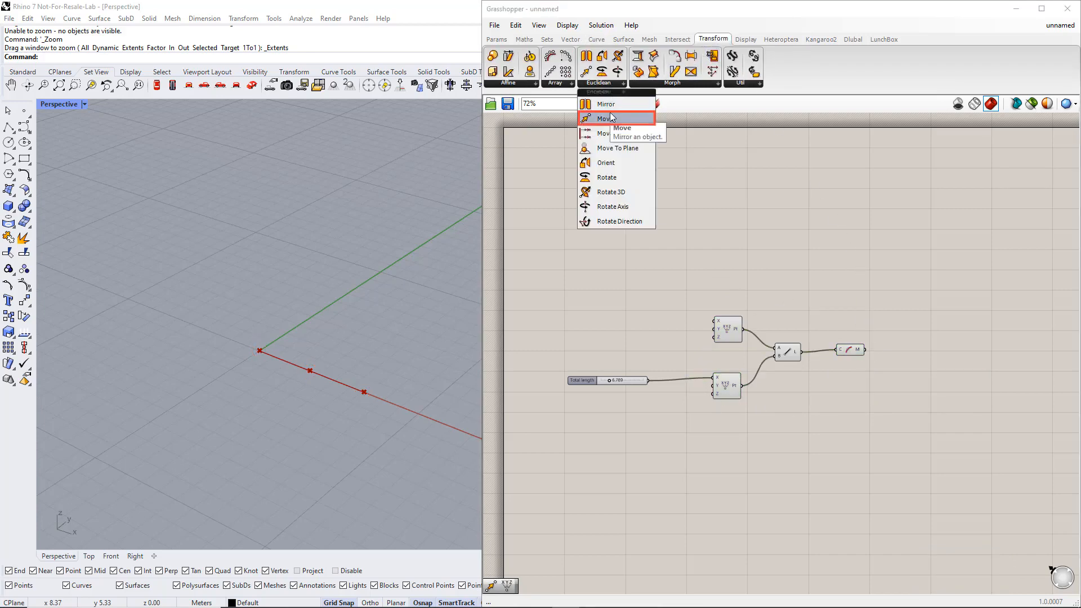
pyautogui.doubleClick(819, 254)
pyautogui.write('move')
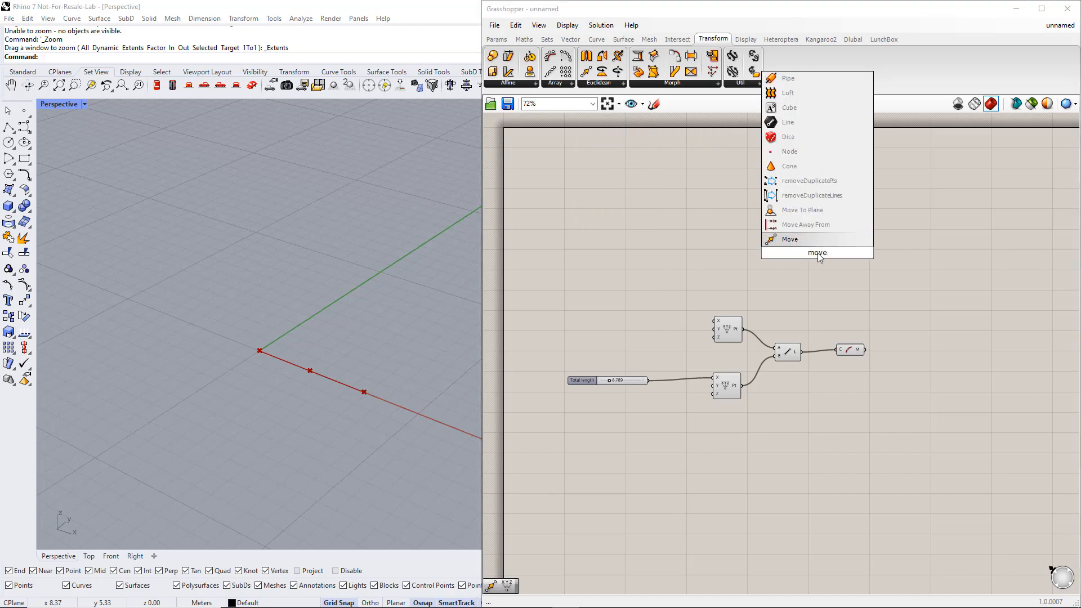
pyautogui.press('Return')
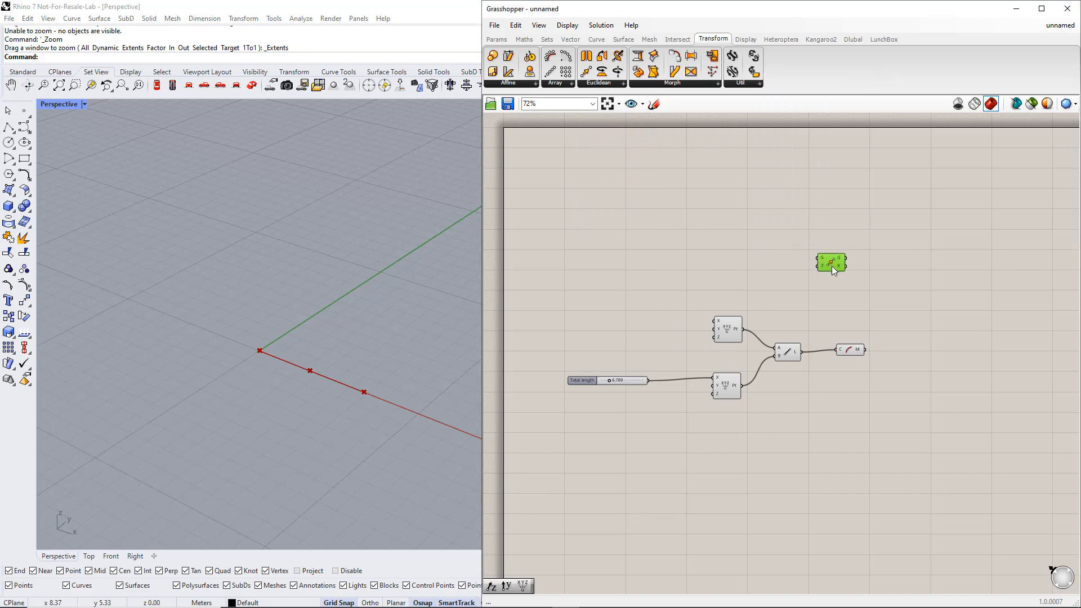
pyautogui.moveTo(838, 377); pyautogui.dragTo(849, 454)
pyautogui.moveTo(825, 259); pyautogui.dragTo(883, 277)
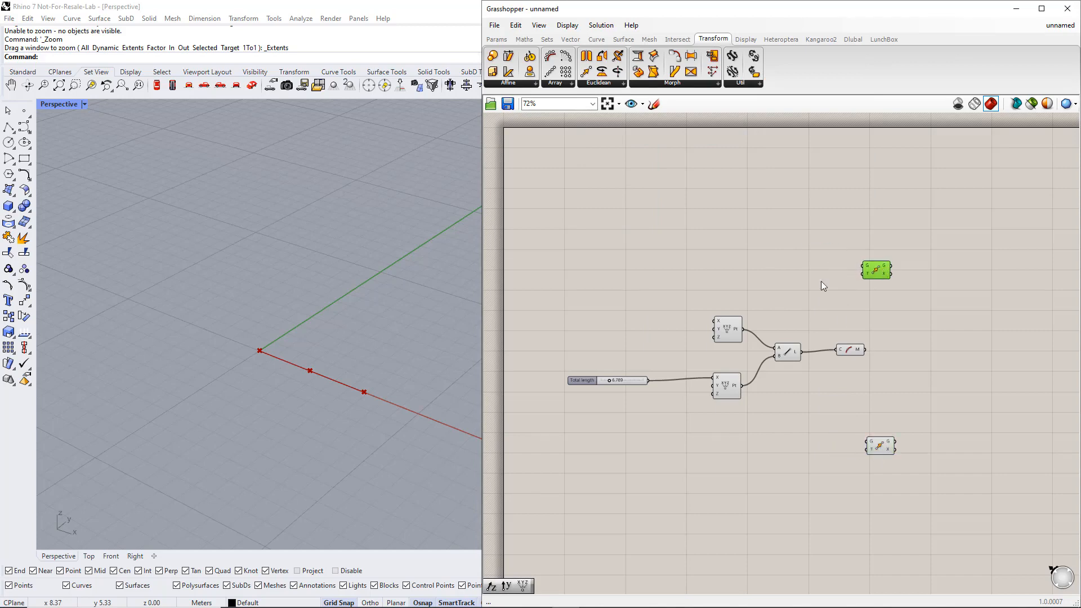
# Connect the upper and lower Construct Point outputs to the geometry inputs of the upper and lower Move components respectively.
pyautogui.moveTo(726, 292); pyautogui.dragTo(705, 403)
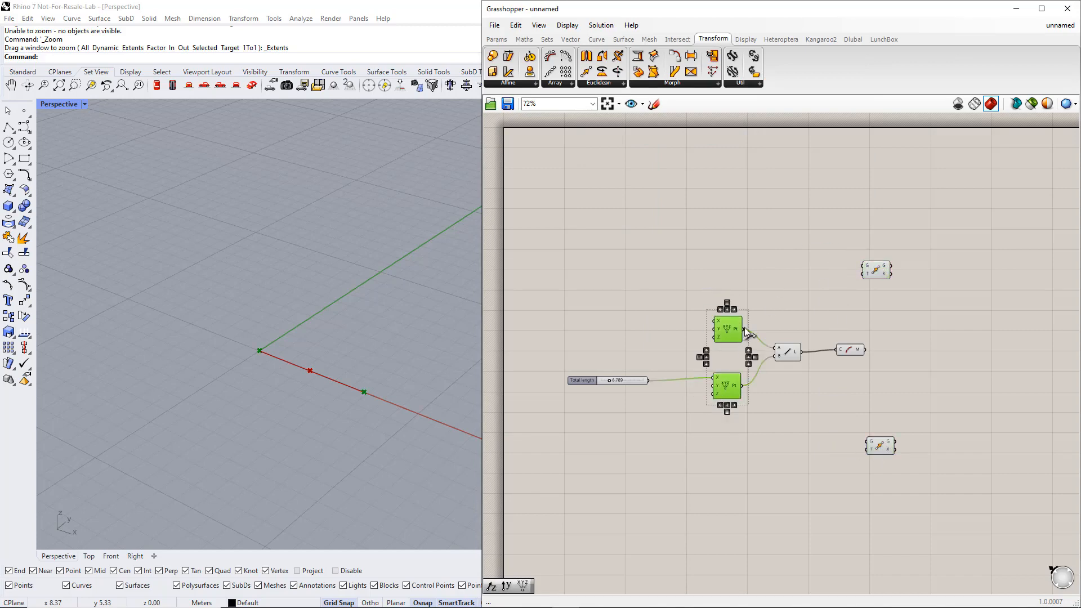
pyautogui.moveTo(745, 329); pyautogui.dragTo(859, 269)
pyautogui.moveTo(744, 386); pyautogui.dragTo(861, 442)
pyautogui.moveTo(921, 468); pyautogui.dragTo(886, 264)
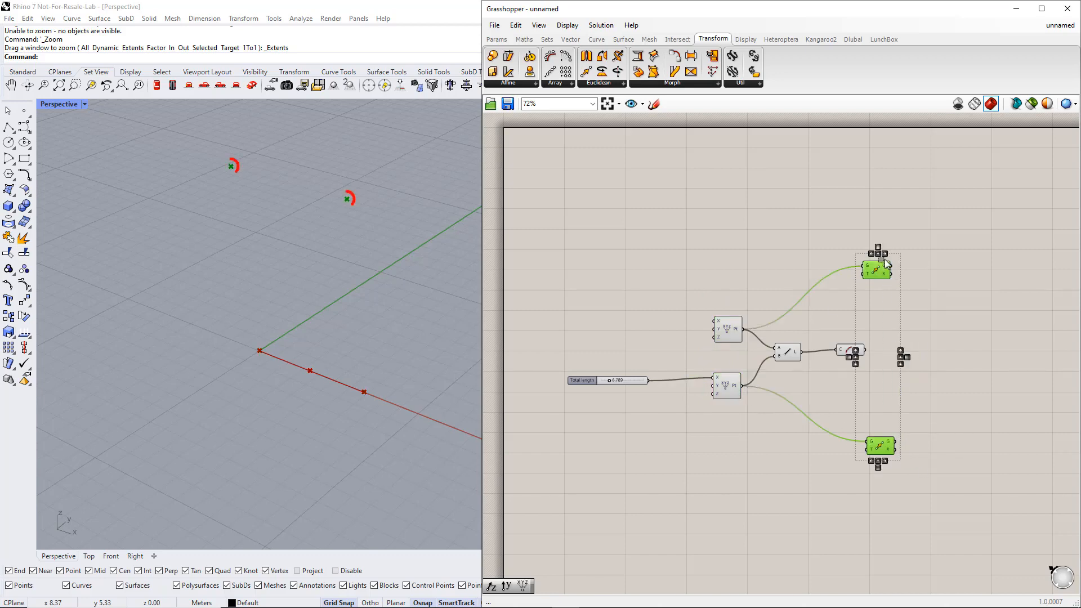
# Add a Unit Z vector and feed its output into the T inputs of both the upper and lower Move components.
pyautogui.click(882, 308)
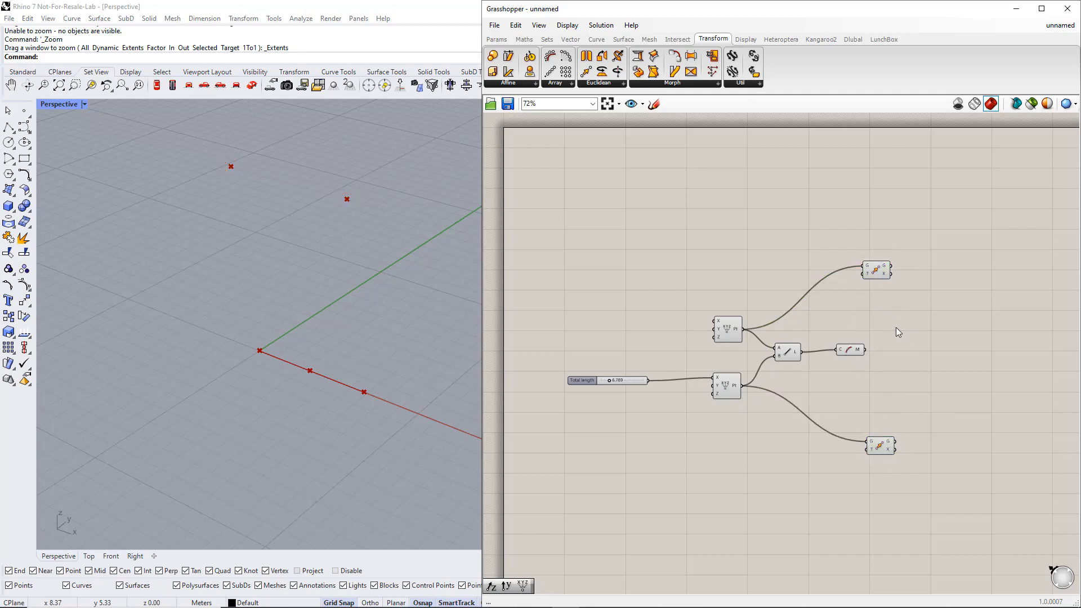
pyautogui.click(570, 39)
pyautogui.click(723, 84)
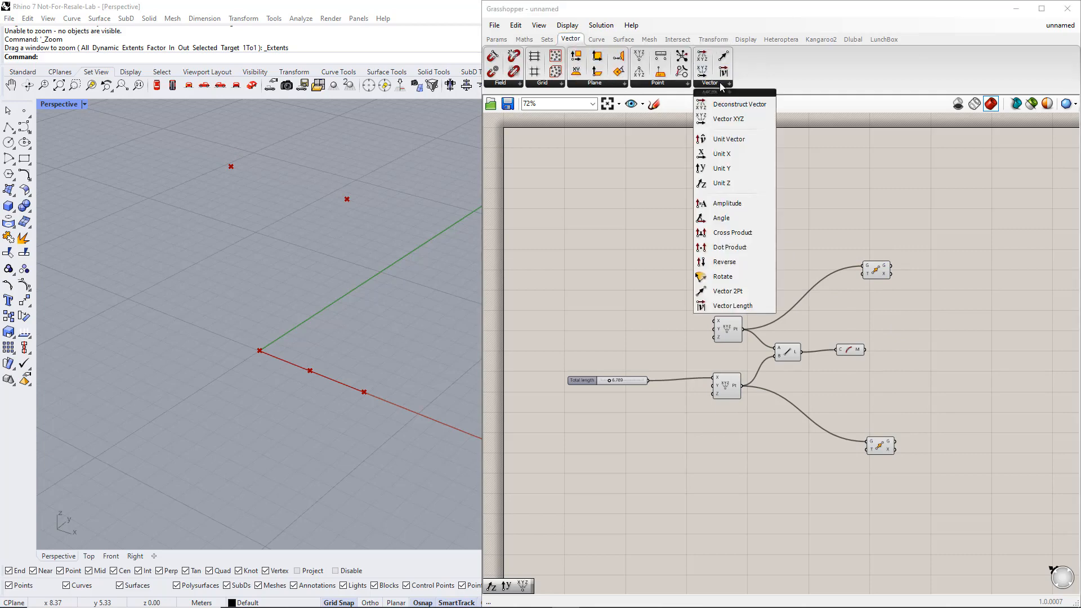
pyautogui.doubleClick(834, 386)
pyautogui.write('z')
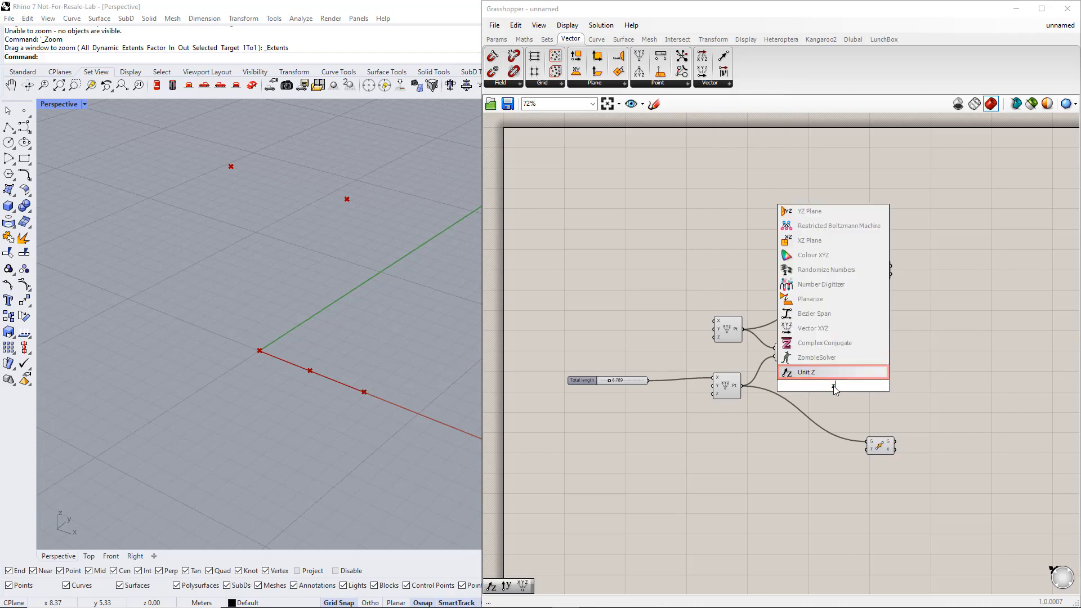
pyautogui.press('Return')
pyautogui.moveTo(847, 387); pyautogui.dragTo(863, 274)
pyautogui.moveTo(866, 448); pyautogui.dragTo(790, 437)
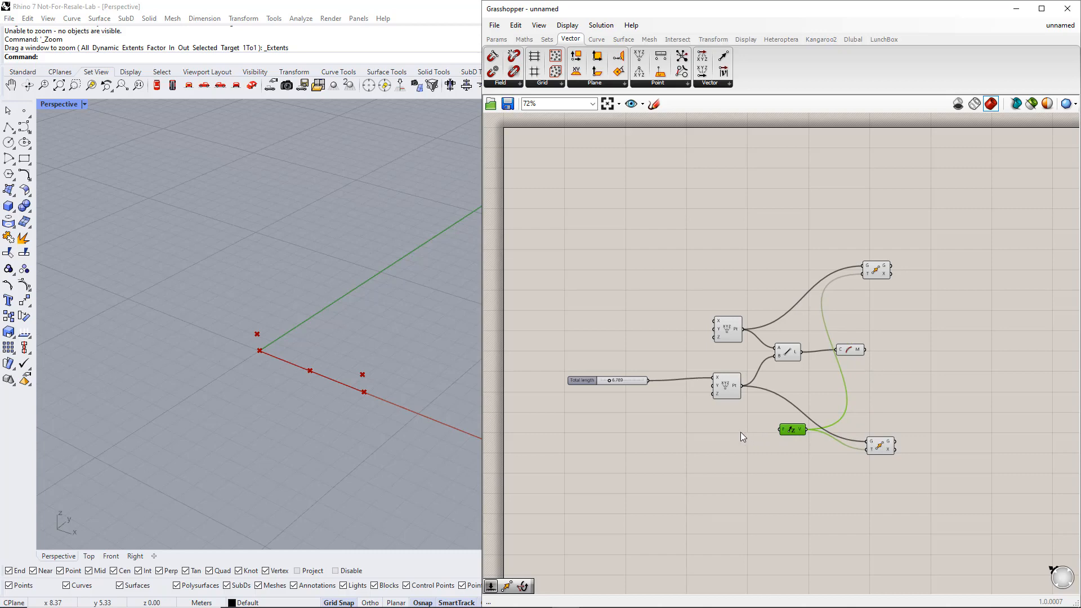
# Add an integer number slider ranging from 1 to 5 beside the Unit Z component.
pyautogui.doubleClick(722, 433)
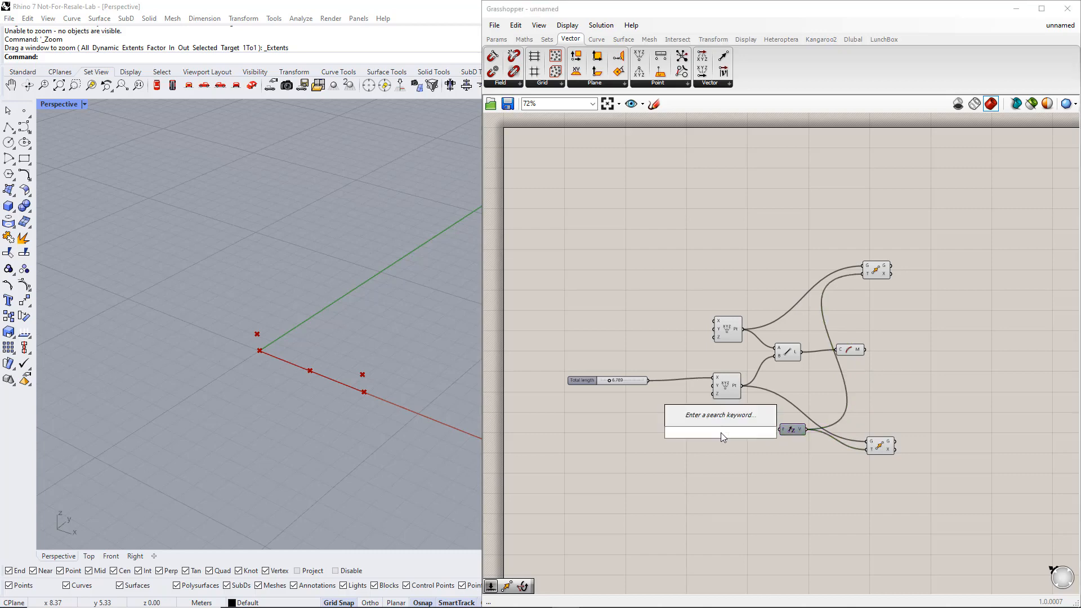
pyautogui.write('1')
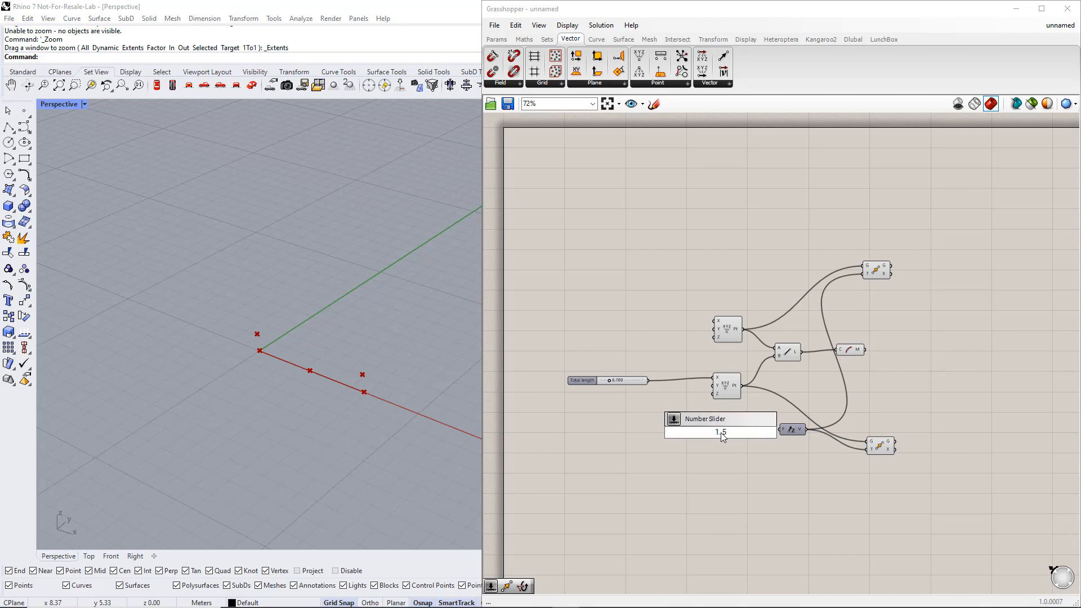
pyautogui.write('.5')
pyautogui.press('Return')
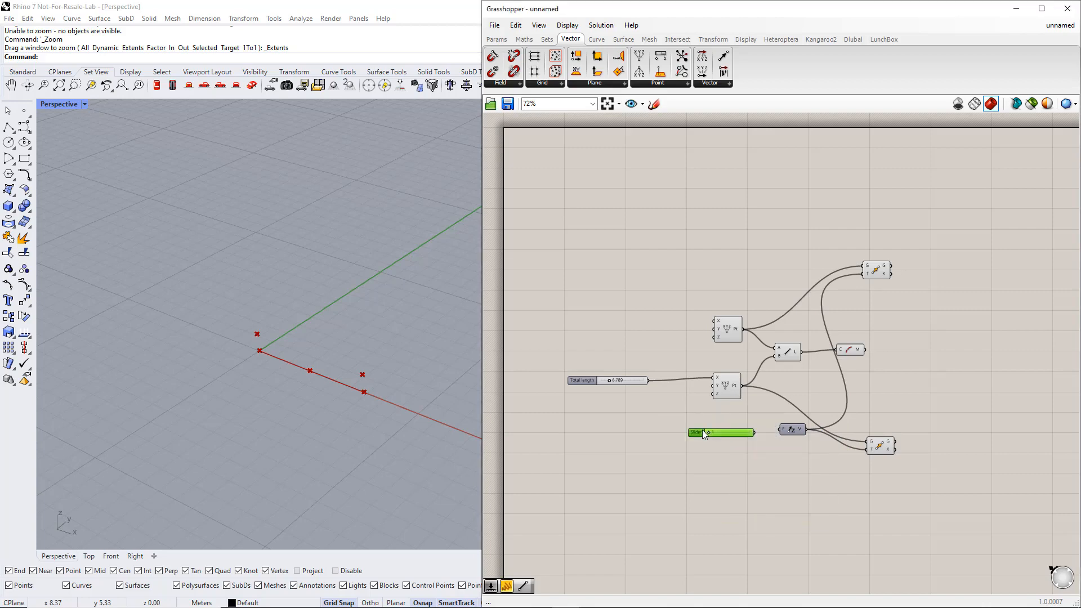
# Rename the new slider Side height and connect it to the Unit Z factor input.
pyautogui.doubleClick(702, 431)
pyautogui.write('Si')
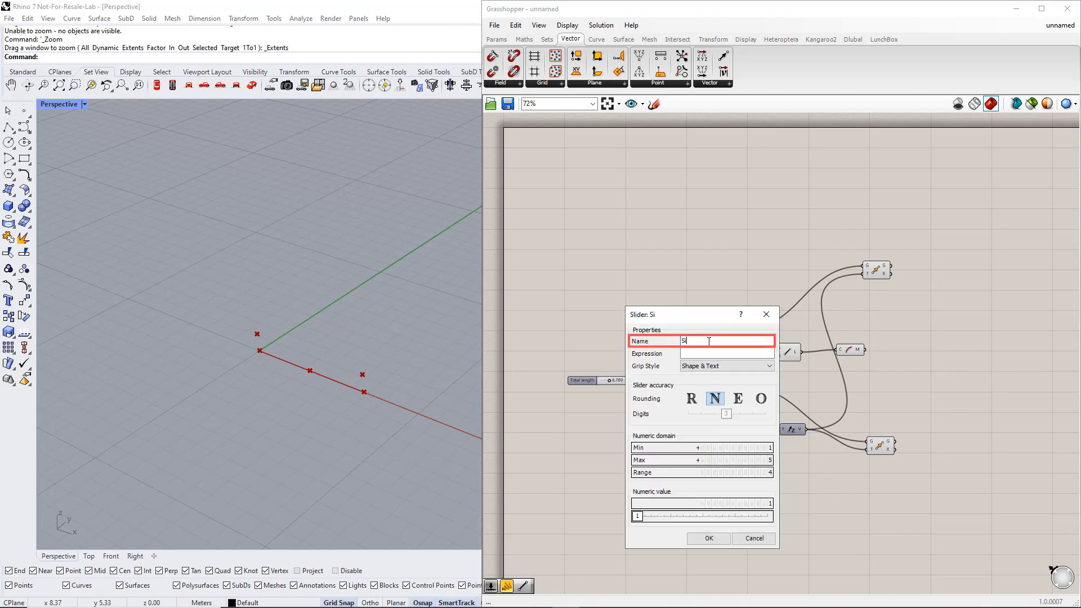
pyautogui.write('de height')
pyautogui.click(705, 538)
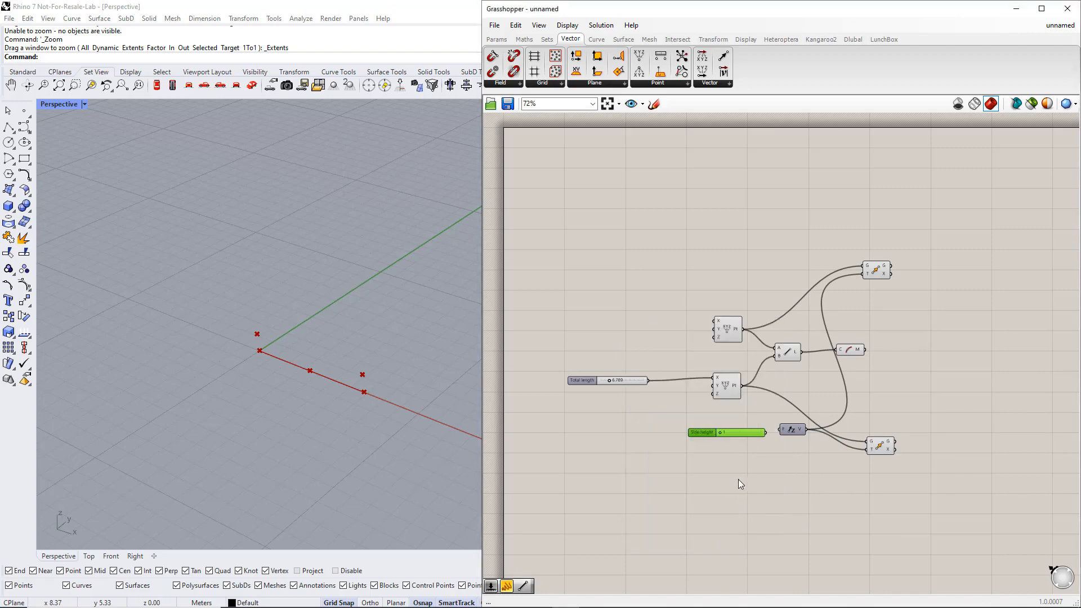
pyautogui.moveTo(765, 434); pyautogui.dragTo(780, 430)
pyautogui.click(788, 449)
# Add a third Move component beyond Curve Middle and feed the midpoint into its geometry input.
pyautogui.click(853, 349)
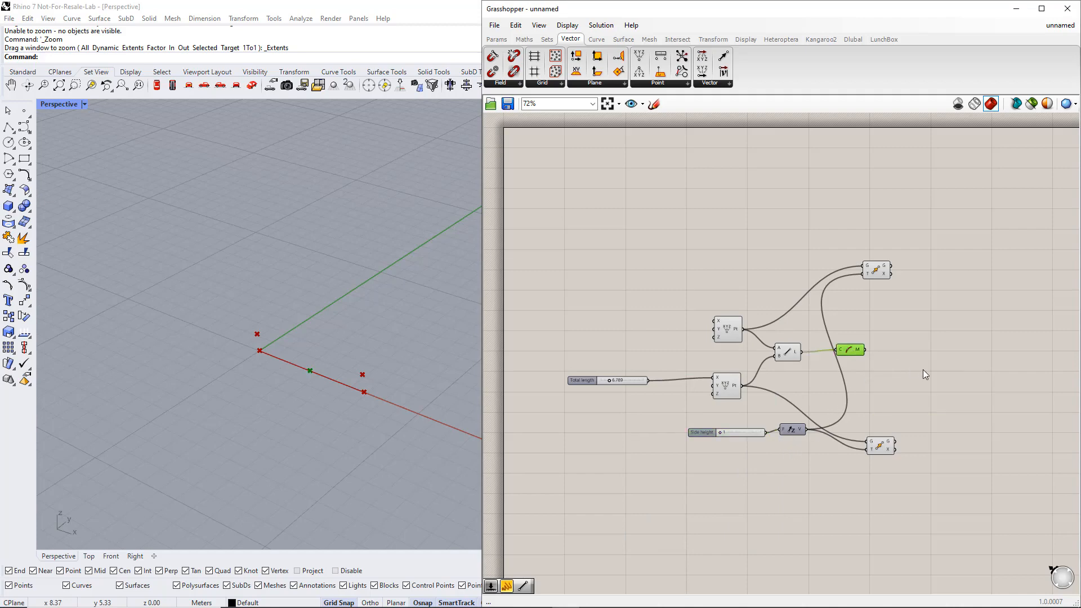
pyautogui.moveTo(924, 369); pyautogui.dragTo(859, 365, button='right')
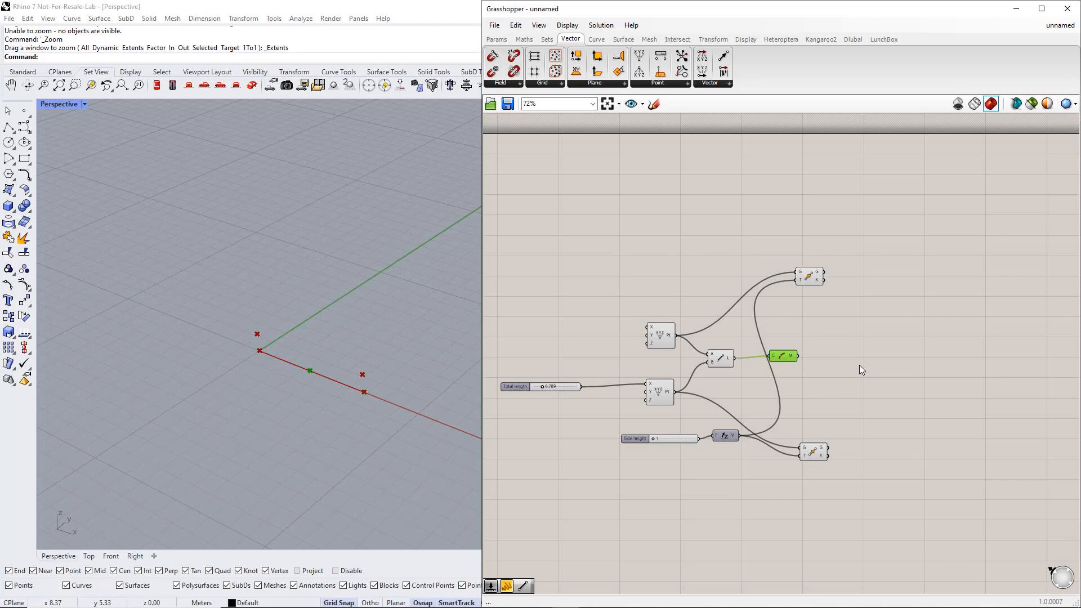
pyautogui.doubleClick(860, 360)
pyautogui.write('mo')
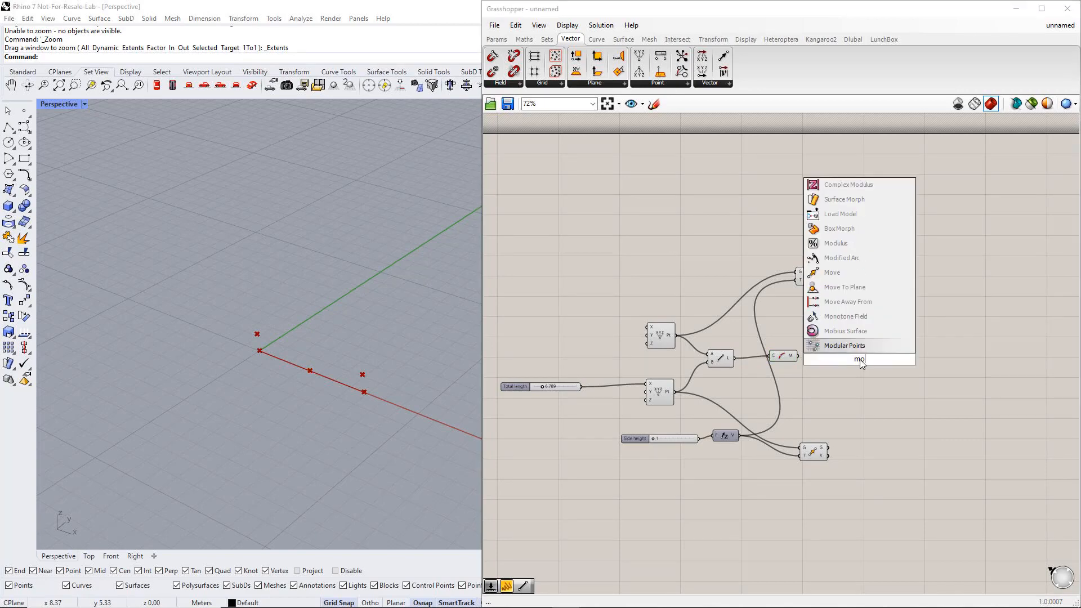
pyautogui.write('ve')
pyautogui.press('Return')
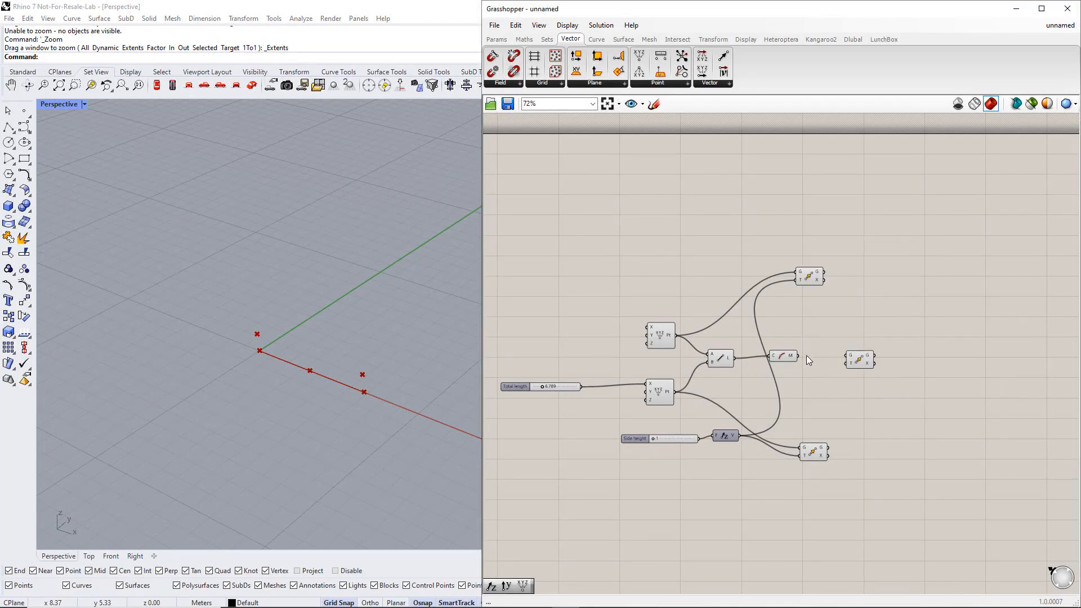
pyautogui.moveTo(798, 355); pyautogui.dragTo(896, 364)
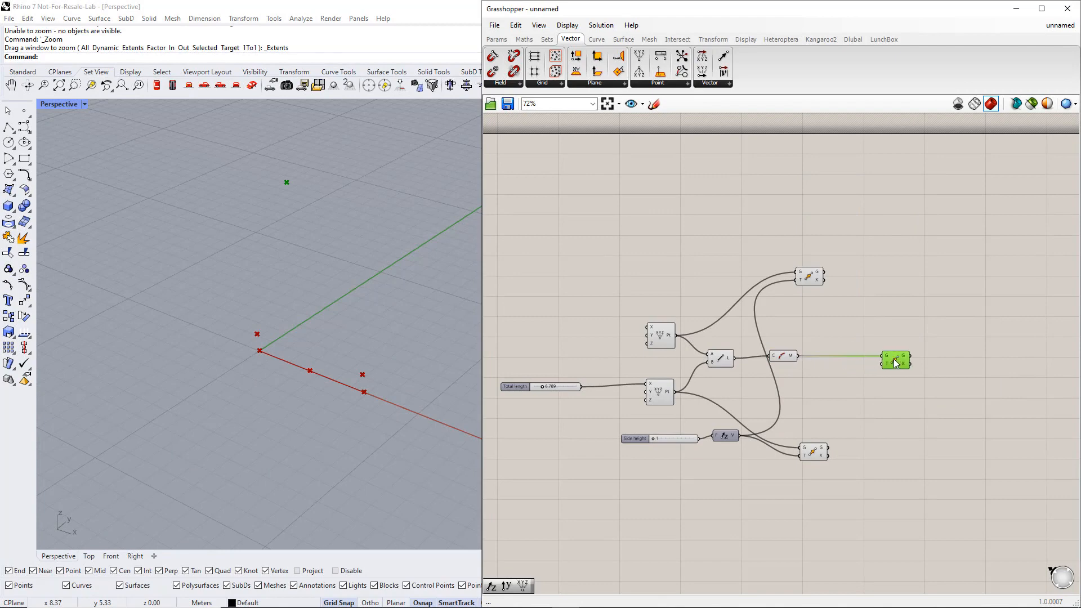
# Add a second Unit Z vector and connect it to the T input of the midpoint's Move component.
pyautogui.doubleClick(864, 384)
pyautogui.write('z')
pyautogui.press('Return')
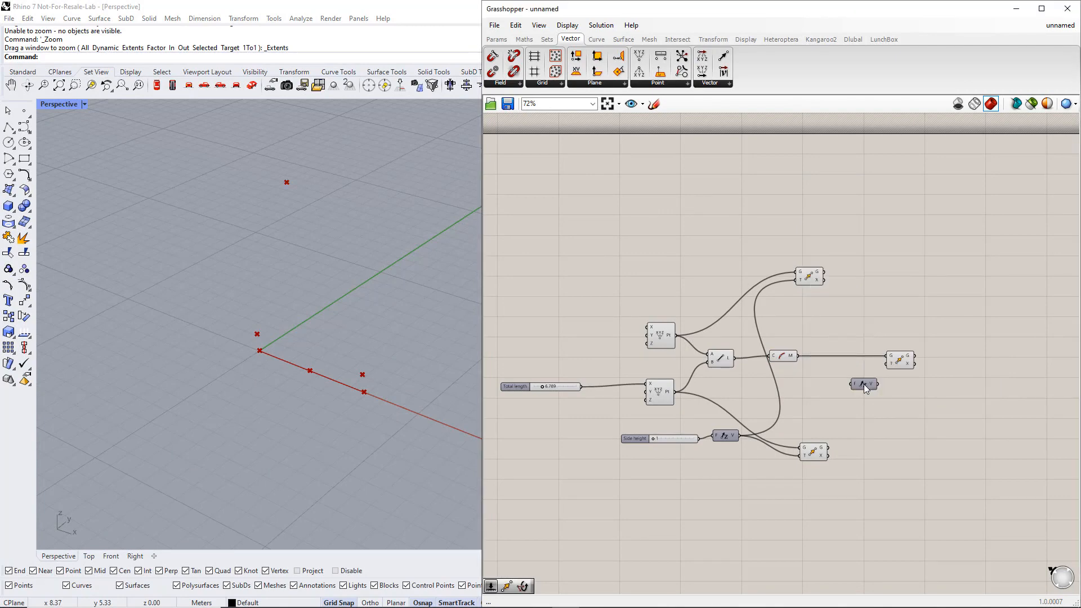
pyautogui.moveTo(899, 365); pyautogui.dragTo(922, 365)
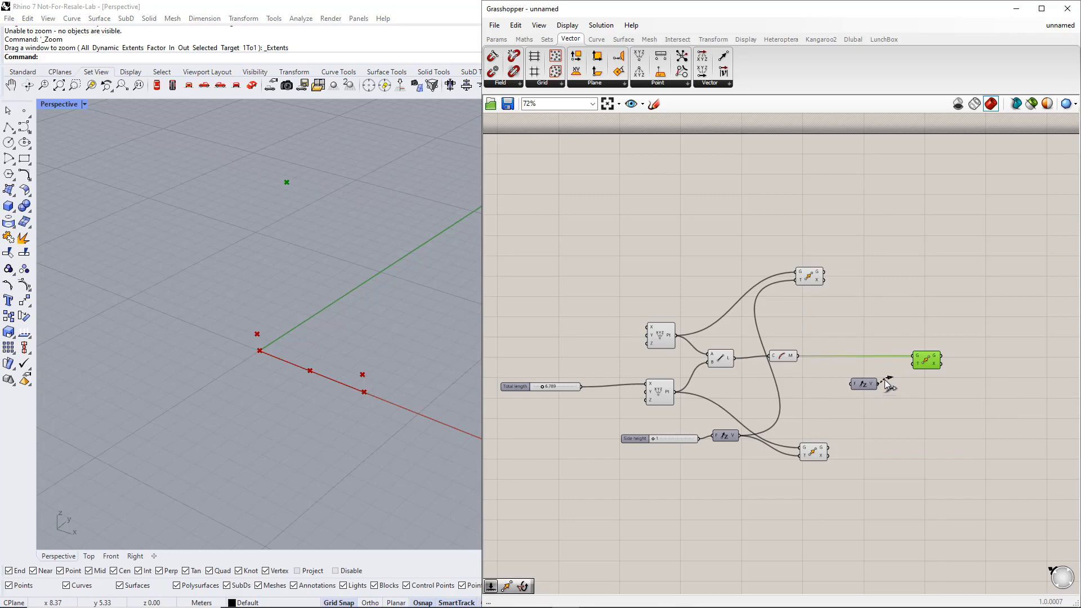
pyautogui.moveTo(872, 389); pyautogui.dragTo(897, 394)
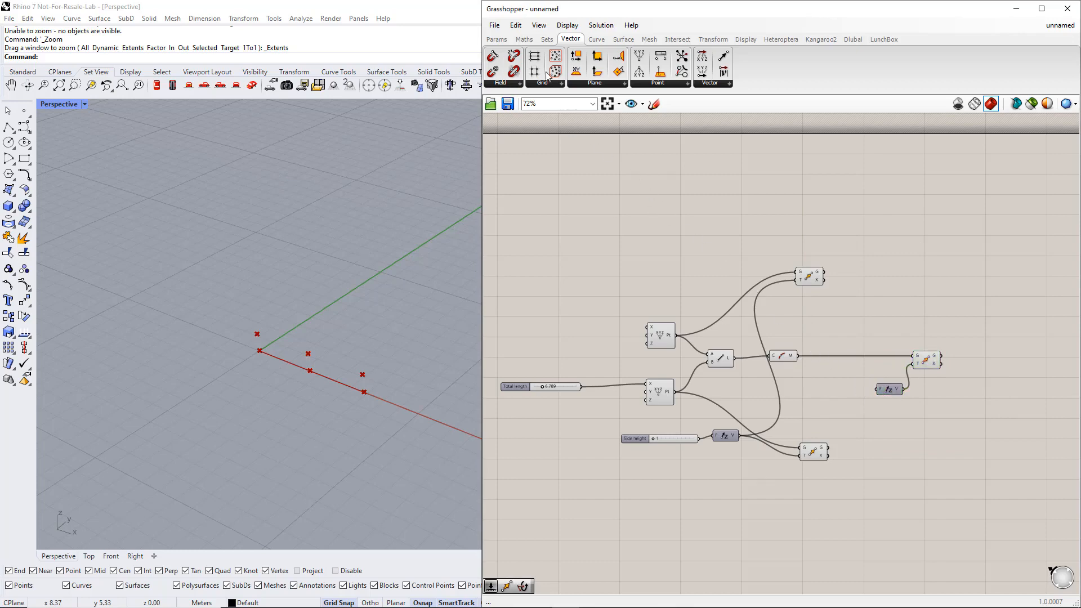
# Add an Expression component between Curve Middle and the second Unit Z, and set its expression to x+y.
pyautogui.click(524, 39)
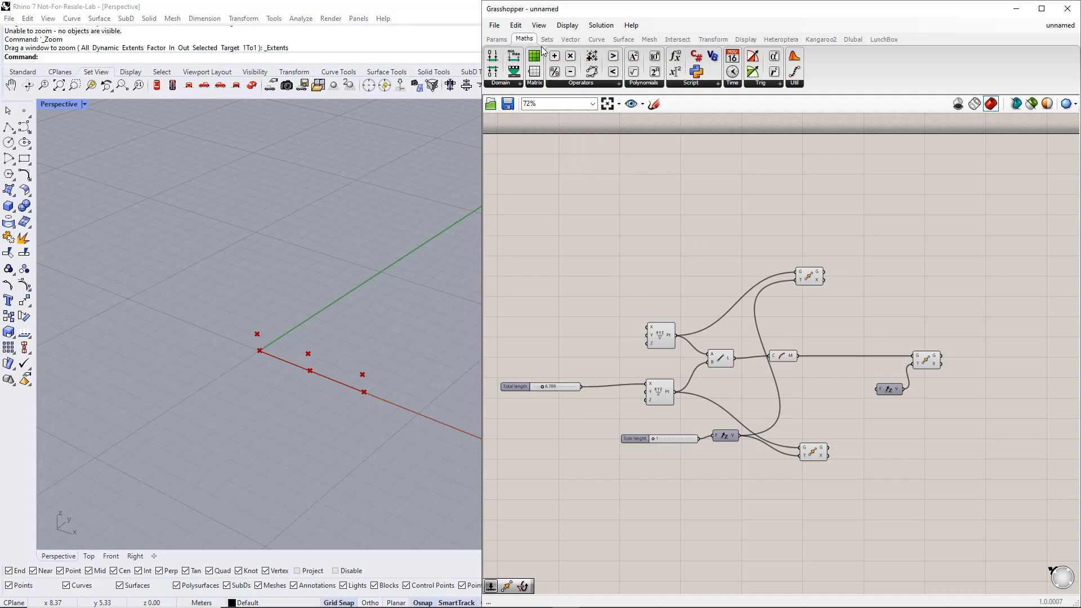
pyautogui.click(696, 86)
pyautogui.moveTo(700, 123); pyautogui.dragTo(821, 335)
pyautogui.moveTo(841, 410); pyautogui.dragTo(684, 426)
pyautogui.doubleClick(822, 404)
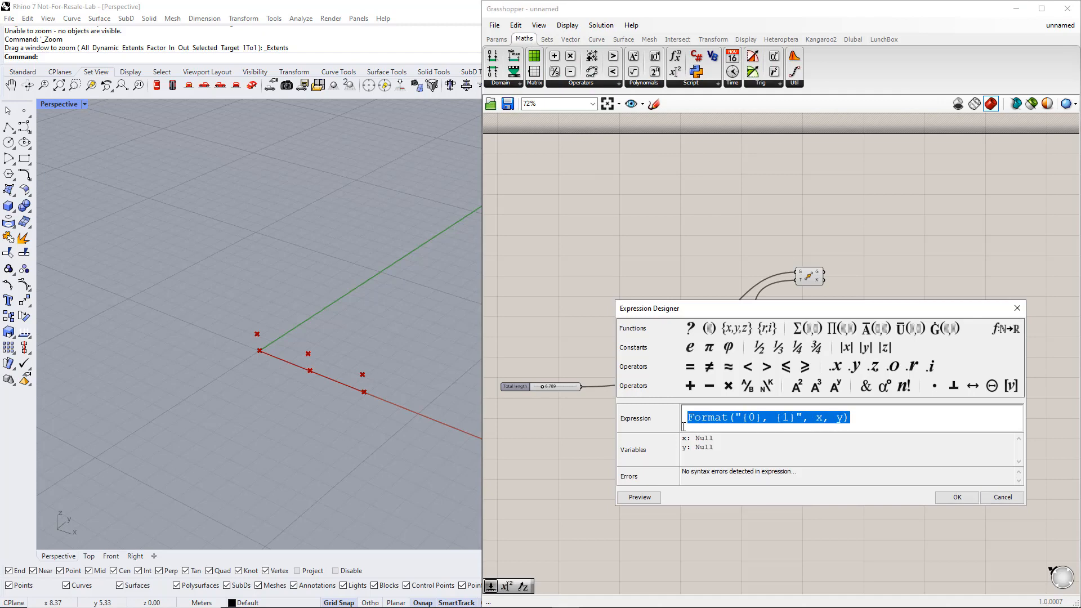
pyautogui.write('x+y')
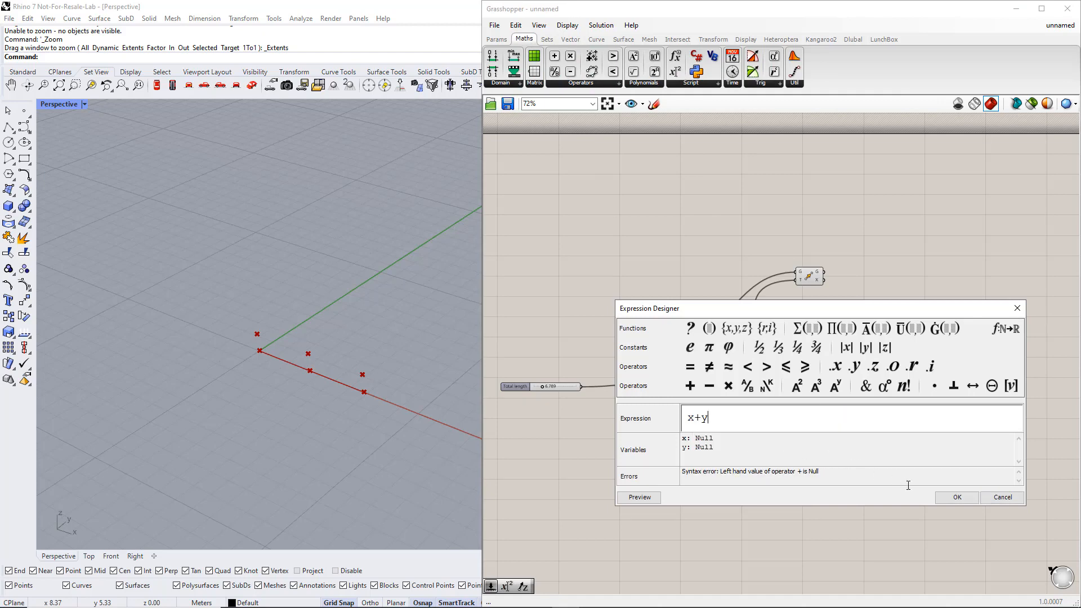
pyautogui.click(958, 497)
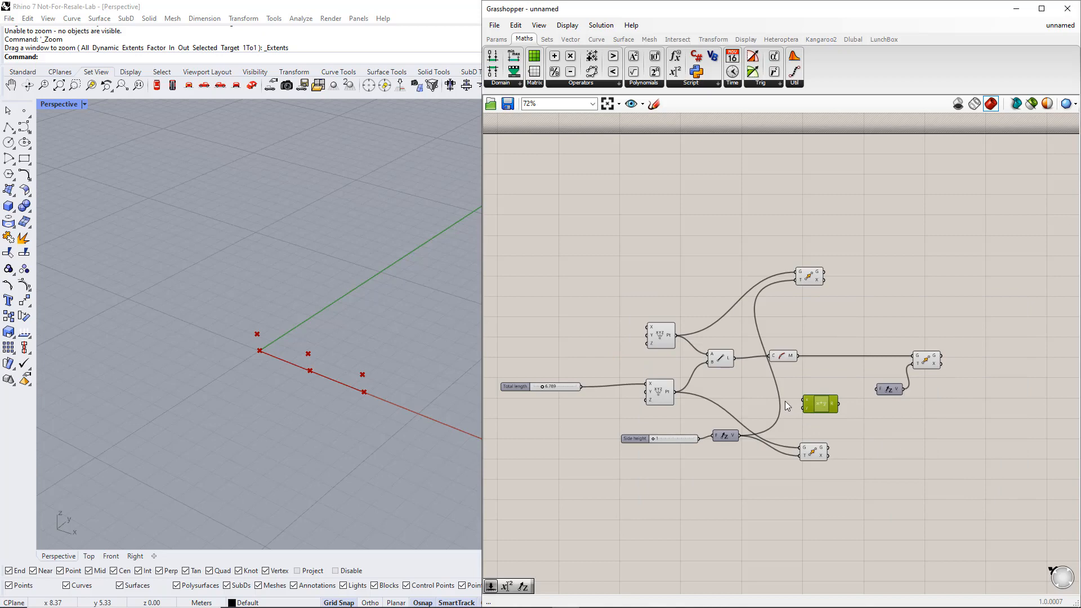
# Connect Side height to the expression's x input and add a number slider from 0 to 5 for its y input.
pyautogui.moveTo(699, 439); pyautogui.dragTo(804, 405)
pyautogui.doubleClick(793, 427)
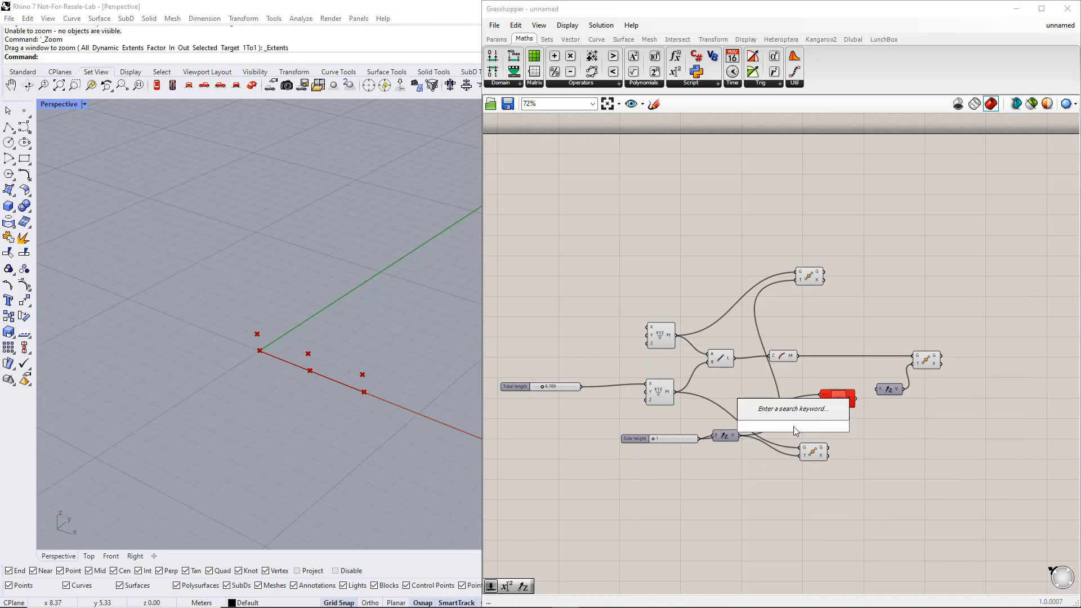
pyautogui.write('0.5')
pyautogui.press('Return')
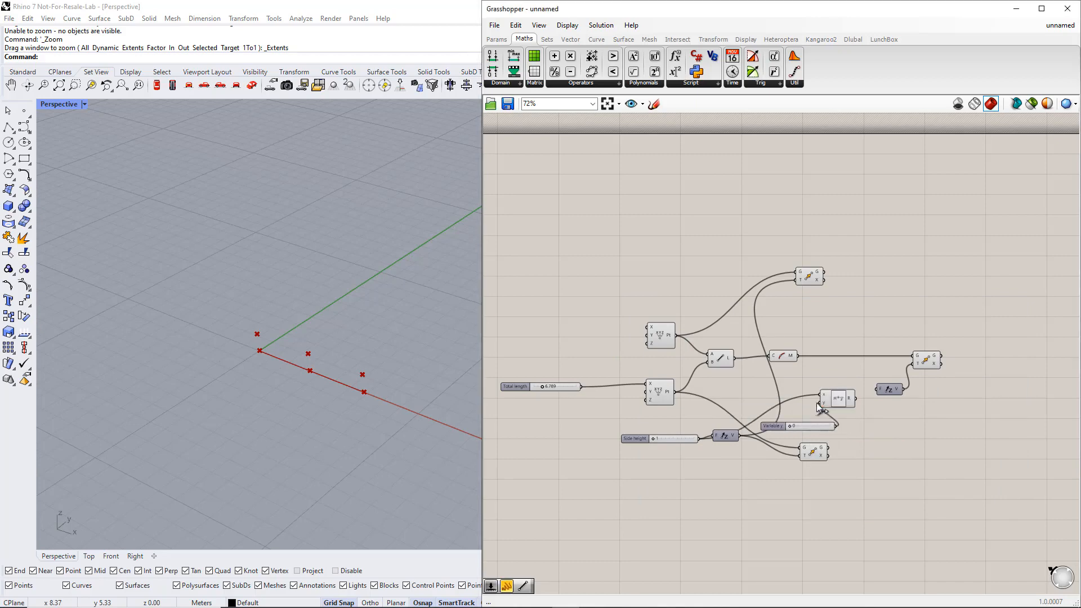
# Rename the expression's y slider Apex height and wire the expression result into the second Unit Z's factor input.
pyautogui.doubleClick(779, 423)
pyautogui.write('x height')
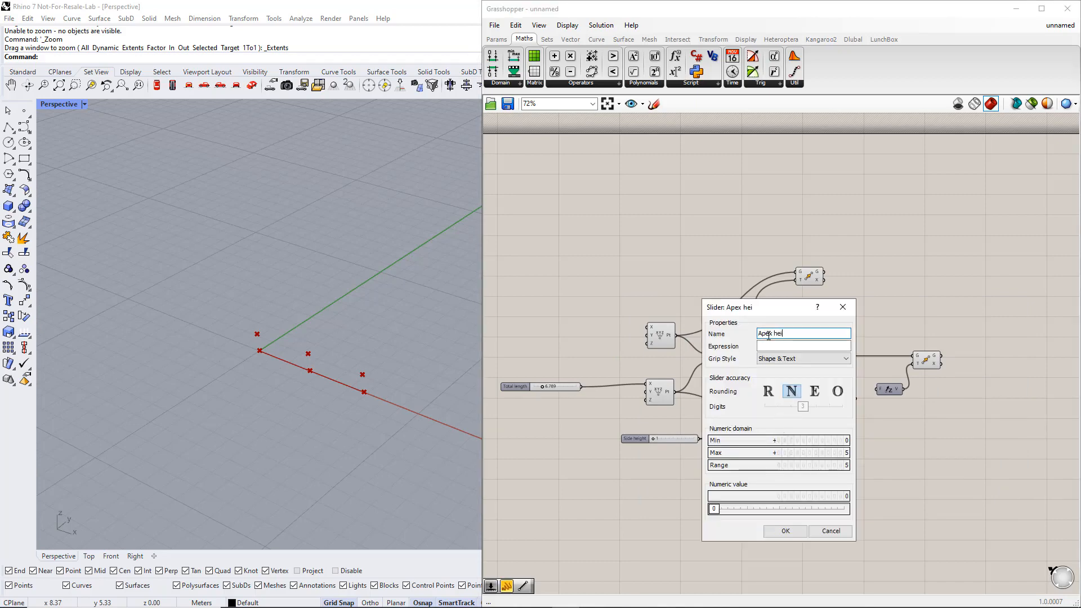
pyautogui.click(785, 531)
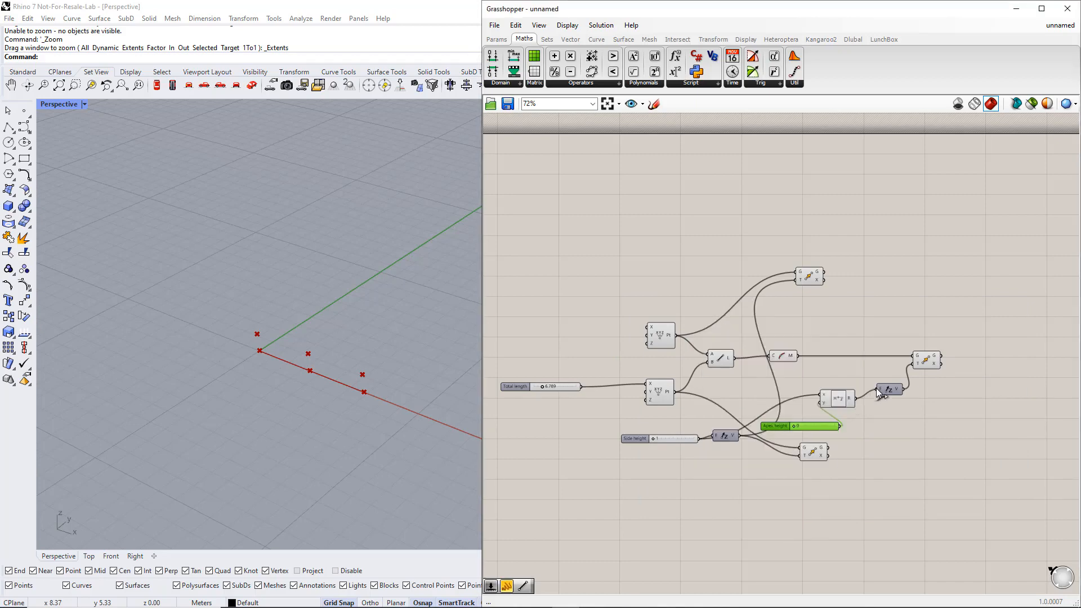
# Set Side height to 2, switch the Apex height slider to decimal values and raise it to about 1.8.
pyautogui.moveTo(656, 438); pyautogui.dragTo(665, 438)
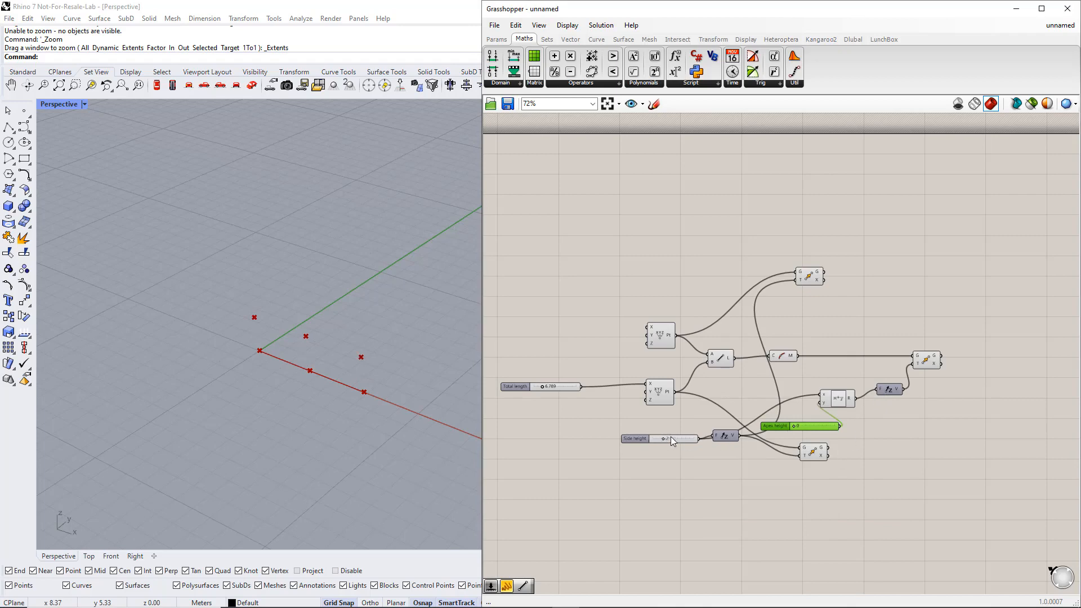
pyautogui.moveTo(794, 426)
pyautogui.mouseDown()
pyautogui.moveTo(831, 426)
pyautogui.moveTo(798, 426)
pyautogui.mouseUp()
pyautogui.rightClick(788, 427)
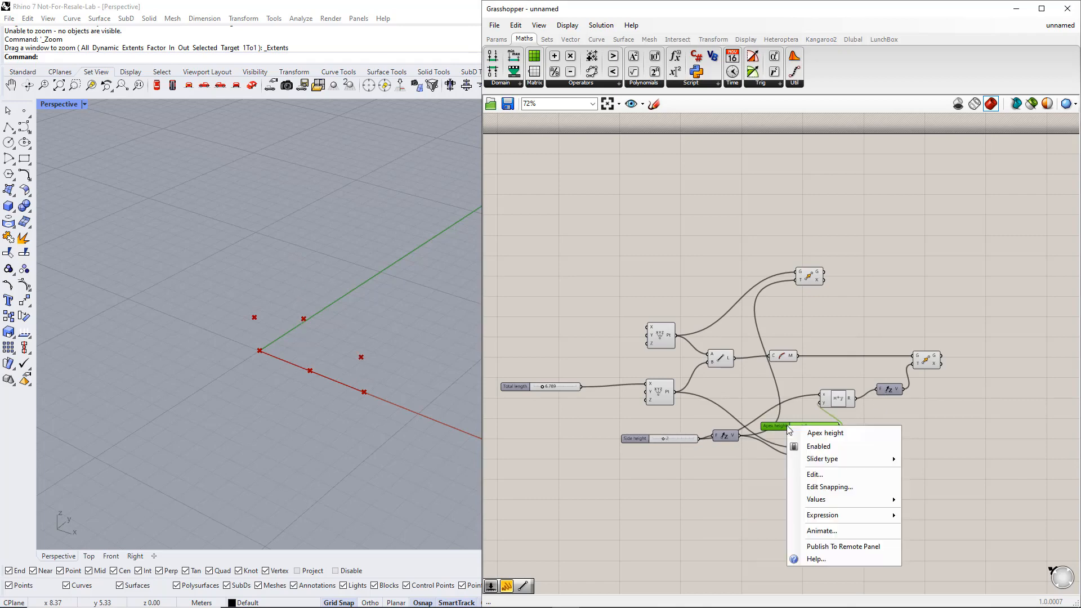
pyautogui.moveTo(889, 459)
pyautogui.click(924, 461)
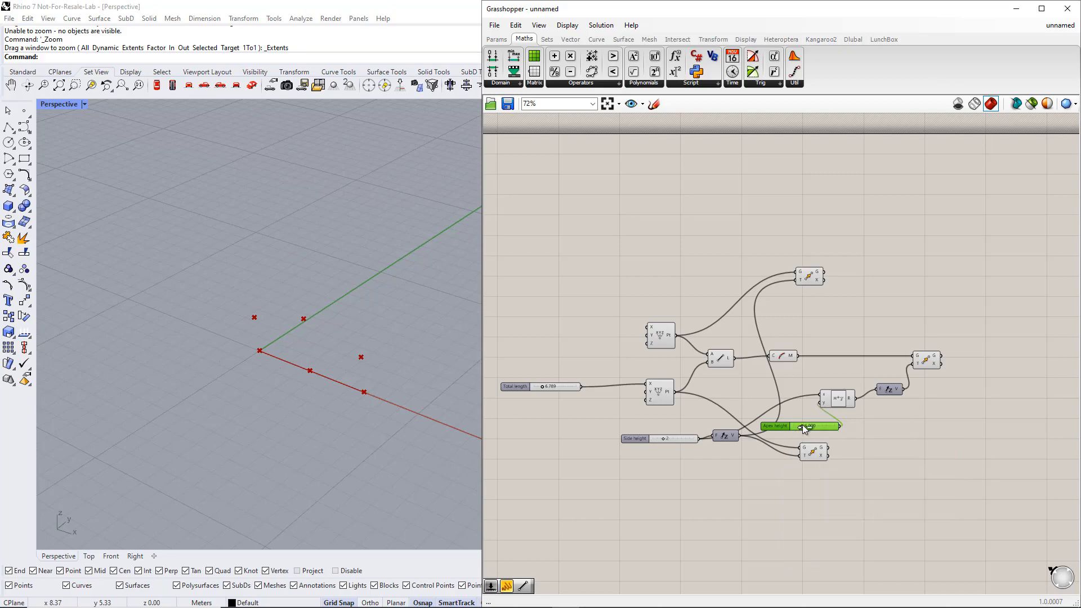
pyautogui.moveTo(799, 426)
pyautogui.mouseDown()
pyautogui.moveTo(836, 426)
pyautogui.moveTo(799, 427)
pyautogui.moveTo(809, 427)
pyautogui.mouseUp()
pyautogui.click(872, 440)
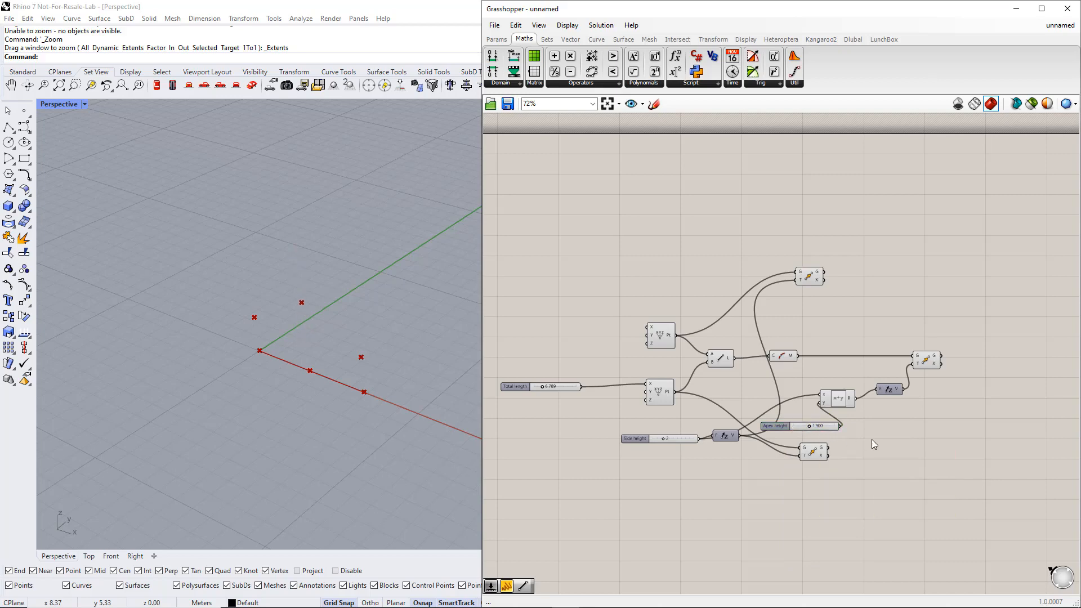
# Rearrange the three Move components into a vertical column past the rest of the definition, with the midpoint's Move in the middle.
pyautogui.moveTo(810, 276); pyautogui.dragTo(925, 262)
pyautogui.moveTo(932, 359); pyautogui.dragTo(945, 326)
pyautogui.moveTo(923, 260); pyautogui.dragTo(956, 263)
pyautogui.moveTo(937, 330); pyautogui.dragTo(949, 331)
pyautogui.moveTo(808, 456); pyautogui.dragTo(949, 431)
pyautogui.moveTo(982, 458); pyautogui.dragTo(859, 462, button='right')
pyautogui.click(915, 293)
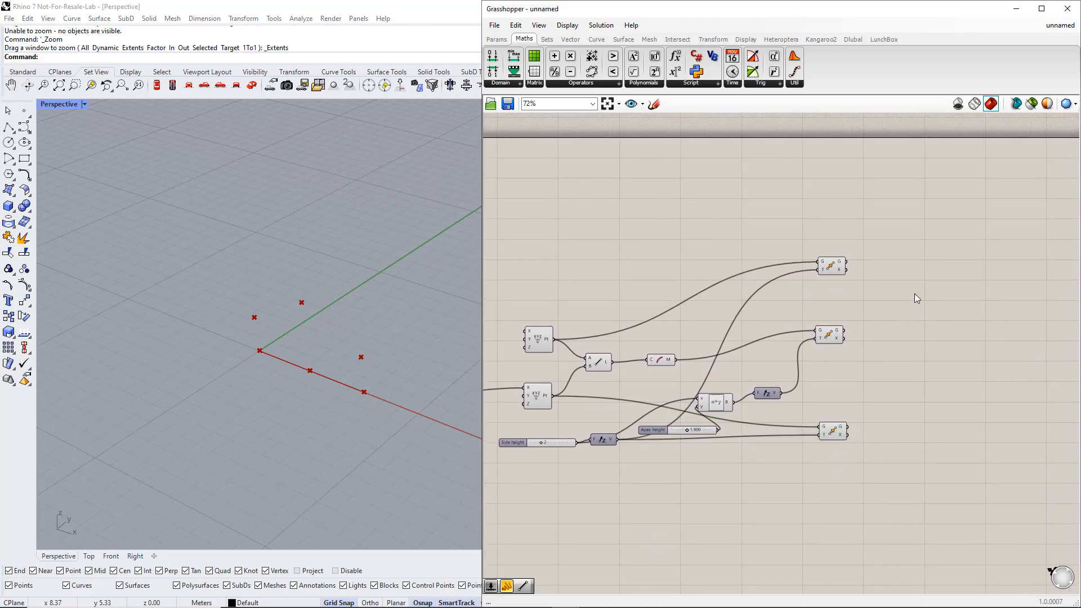
# Add a Line component joining the geometry outputs of the upper Move and the midpoint's Move.
pyautogui.doubleClick(918, 252)
pyautogui.write('line')
pyautogui.press('Return')
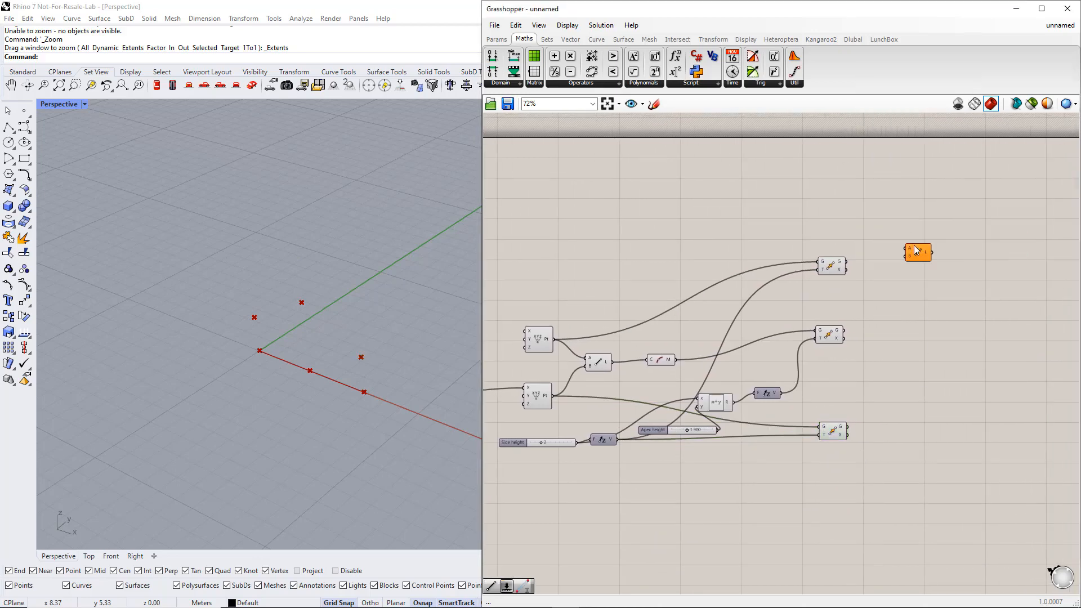
pyautogui.click(830, 268)
pyautogui.click(829, 337)
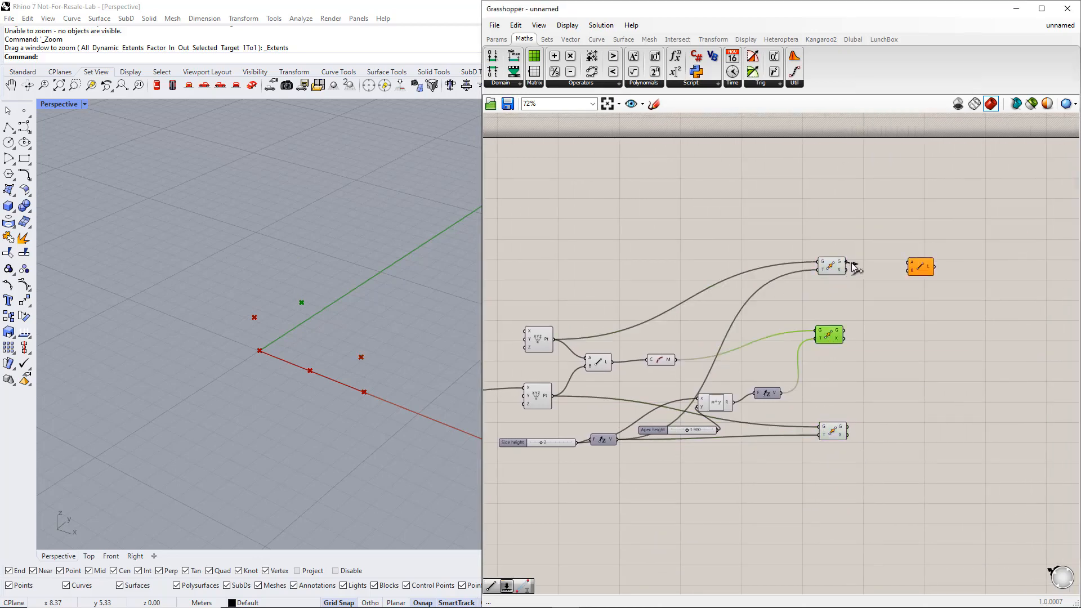
pyautogui.moveTo(847, 263); pyautogui.dragTo(908, 263)
pyautogui.moveTo(844, 332); pyautogui.dragTo(909, 271)
# Add a second Line component from the midpoint's Move geometry output to the lower Move geometry output.
pyautogui.doubleClick(920, 319)
pyautogui.write('line')
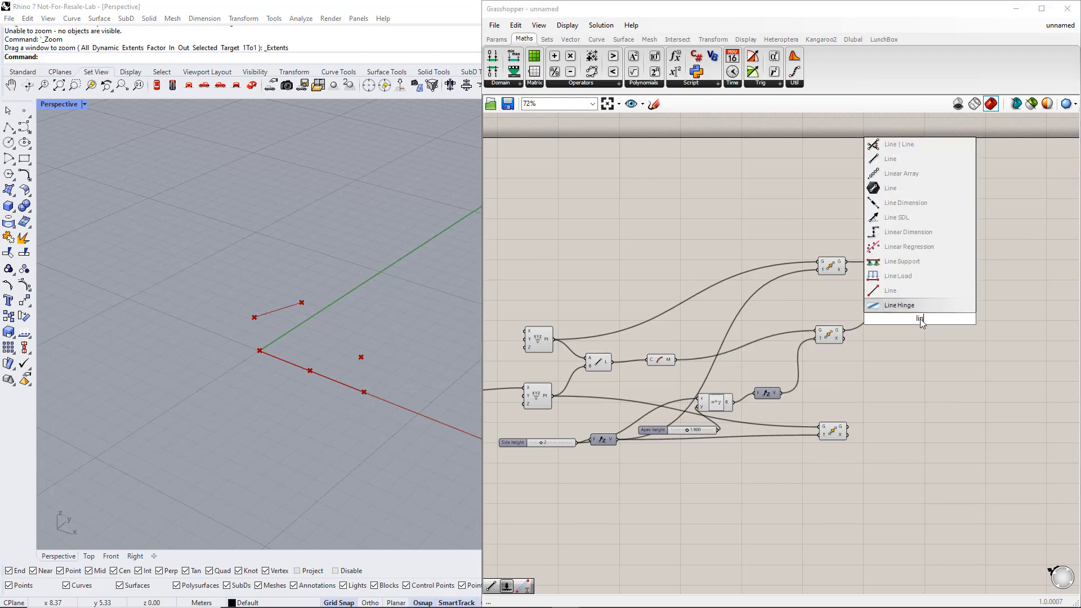
pyautogui.press('Return')
pyautogui.click(832, 332)
pyautogui.moveTo(845, 331); pyautogui.dragTo(925, 310)
pyautogui.click(843, 434)
pyautogui.click(851, 433)
pyautogui.click(933, 378)
# Add a third Line component from the upper Construct Point to the Curve Middle point.
pyautogui.doubleClick(927, 357)
pyautogui.write('line')
pyautogui.press('Return')
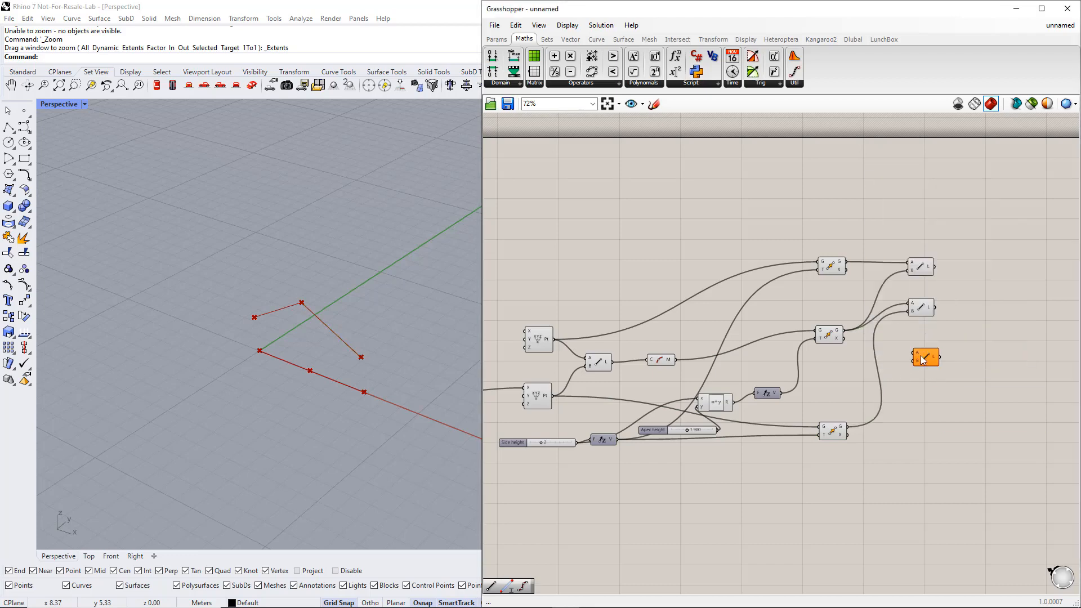
pyautogui.moveTo(553, 339); pyautogui.dragTo(911, 352)
pyautogui.moveTo(676, 359); pyautogui.dragTo(911, 357)
# Add a fourth Line component from the Curve Middle point to the lower Construct Point, completing the column of four lines.
pyautogui.doubleClick(922, 393)
pyautogui.write('line')
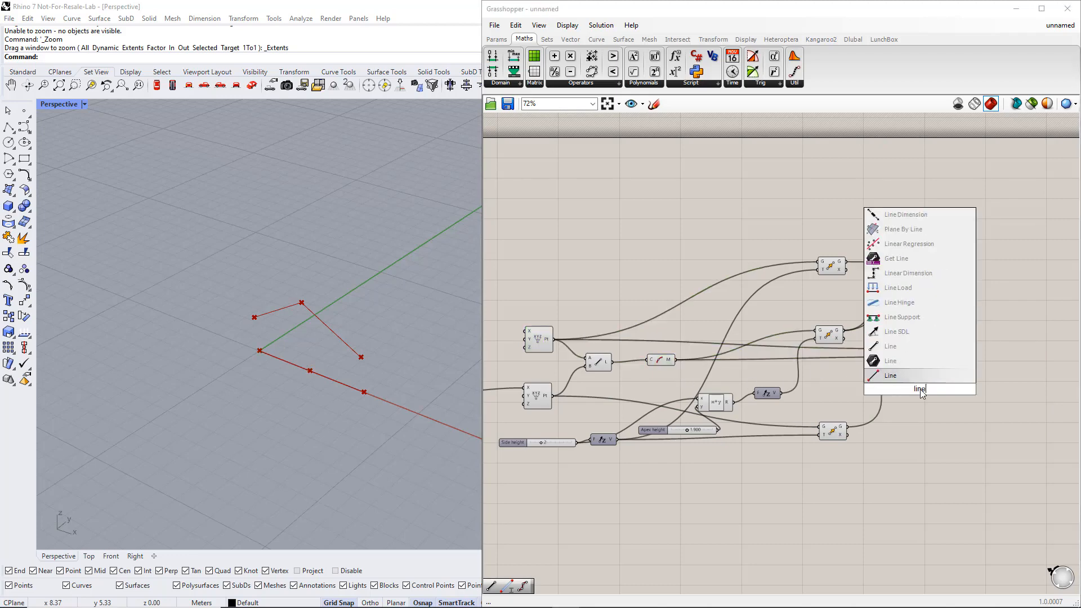
pyautogui.press('Return')
pyautogui.click(664, 362)
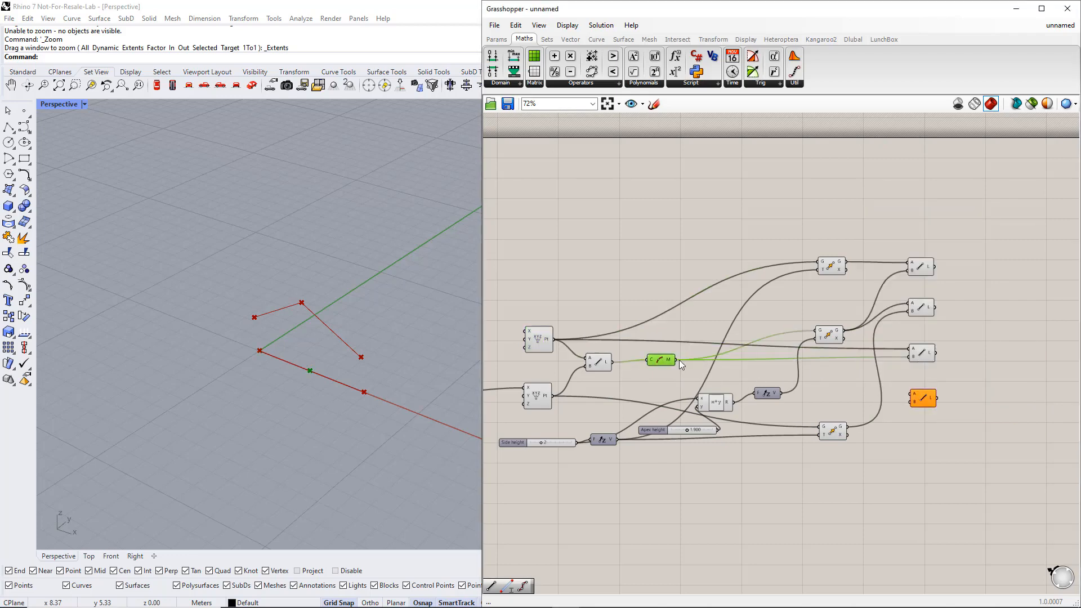
pyautogui.moveTo(677, 360); pyautogui.dragTo(910, 395)
pyautogui.click(536, 398)
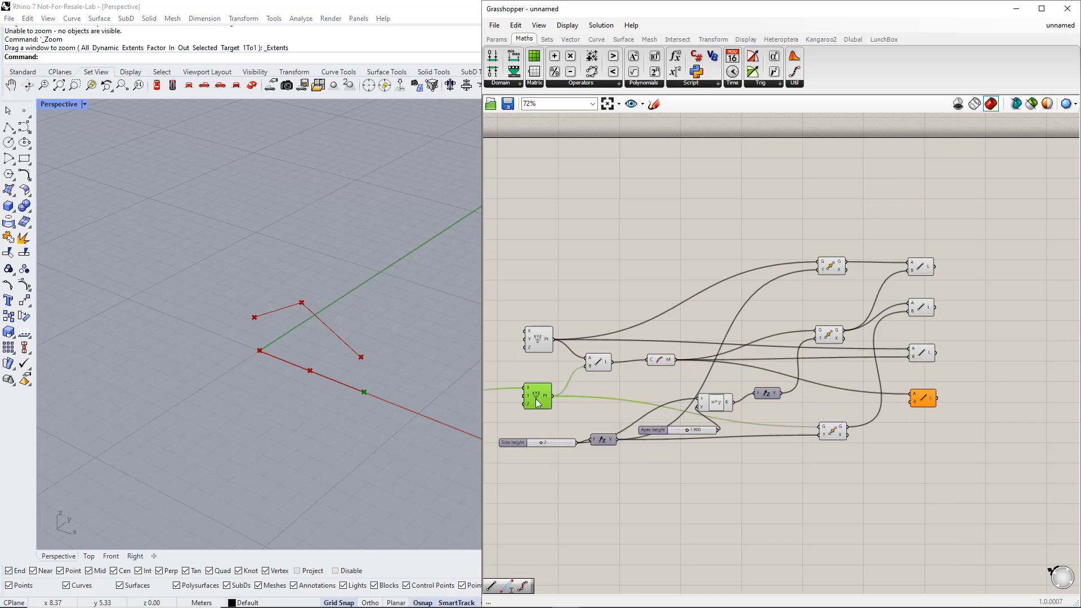
pyautogui.moveTo(552, 395); pyautogui.dragTo(911, 401)
pyautogui.moveTo(963, 421); pyautogui.dragTo(917, 256)
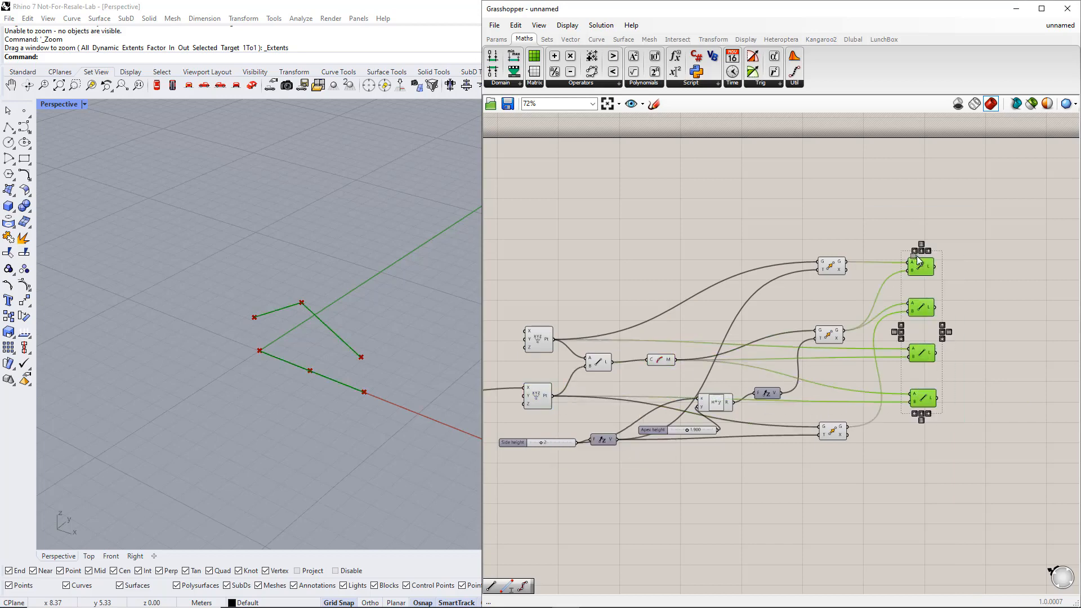
pyautogui.click(991, 322)
# Add a Divide Curve component beyond the lines and feed its curve input from the uppermost Line.
pyautogui.moveTo(1007, 322); pyautogui.dragTo(899, 358, button='right')
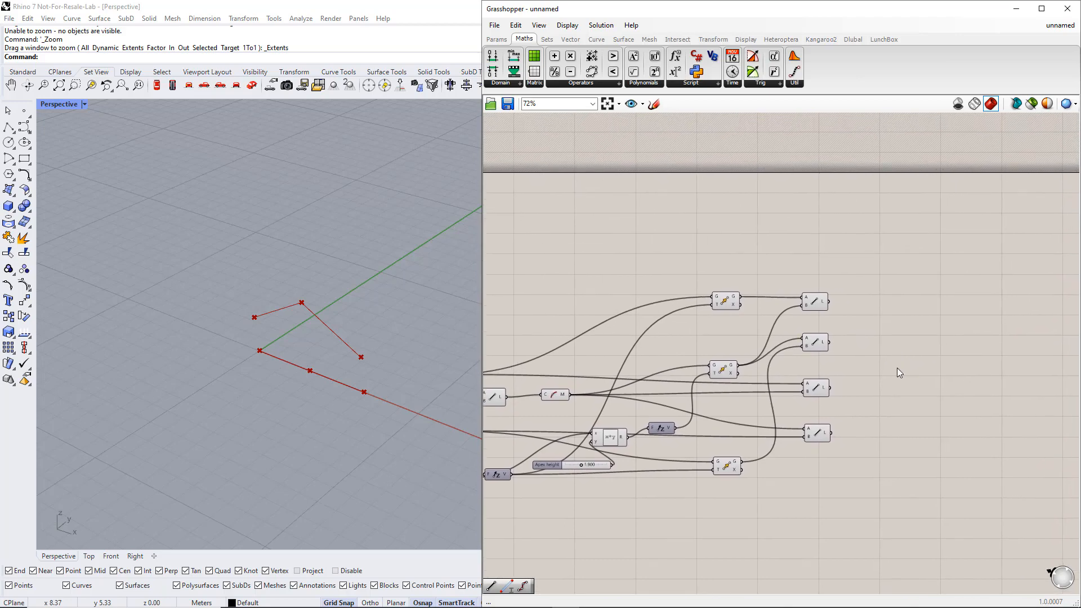
pyautogui.click(596, 39)
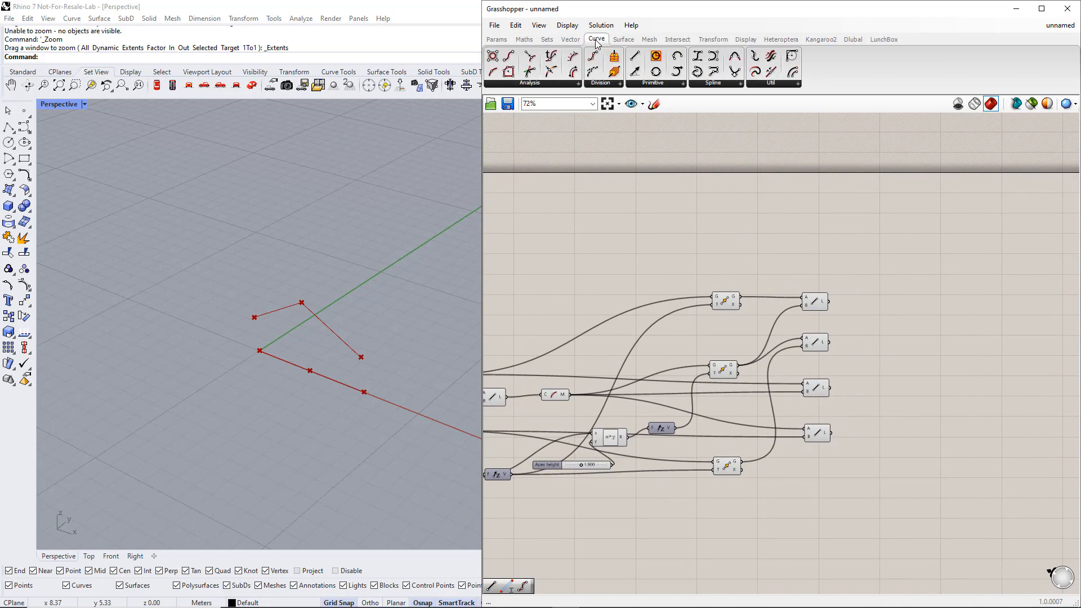
pyautogui.click(600, 83)
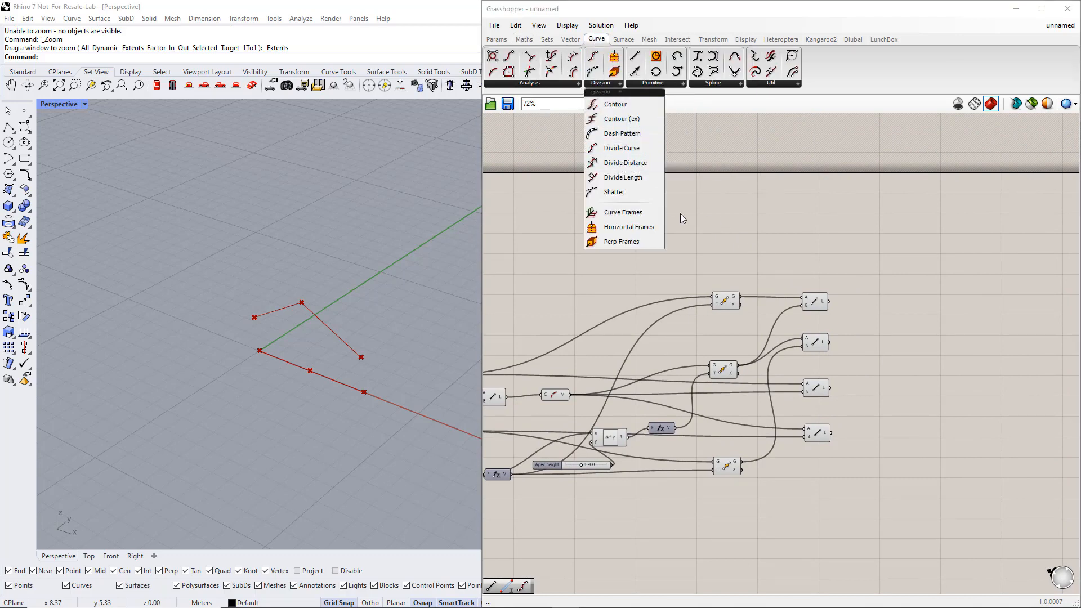
pyautogui.doubleClick(902, 303)
pyautogui.write('d')
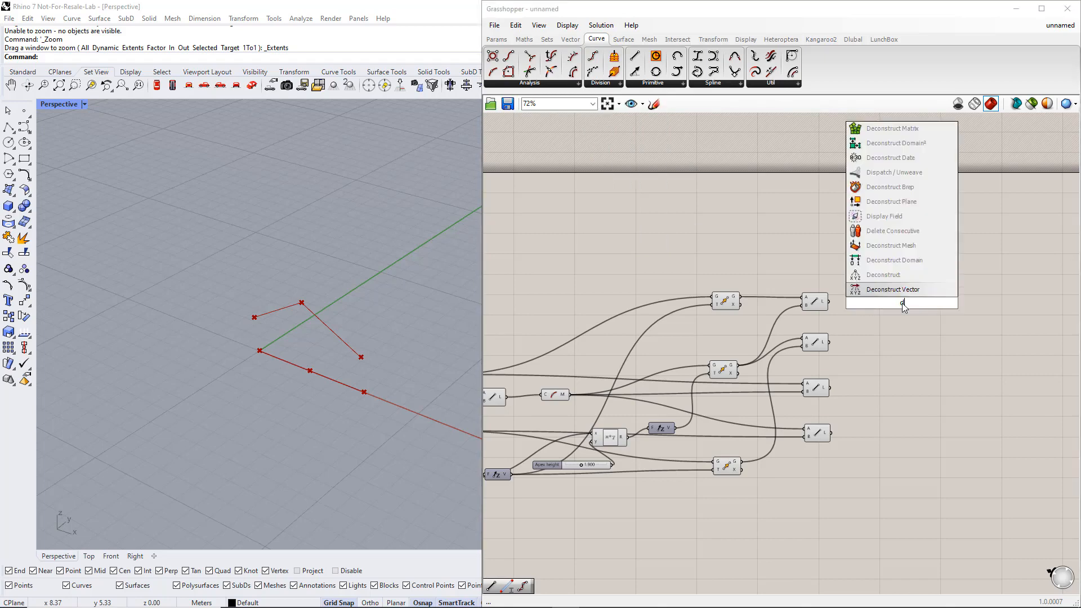
pyautogui.write('ivide curve')
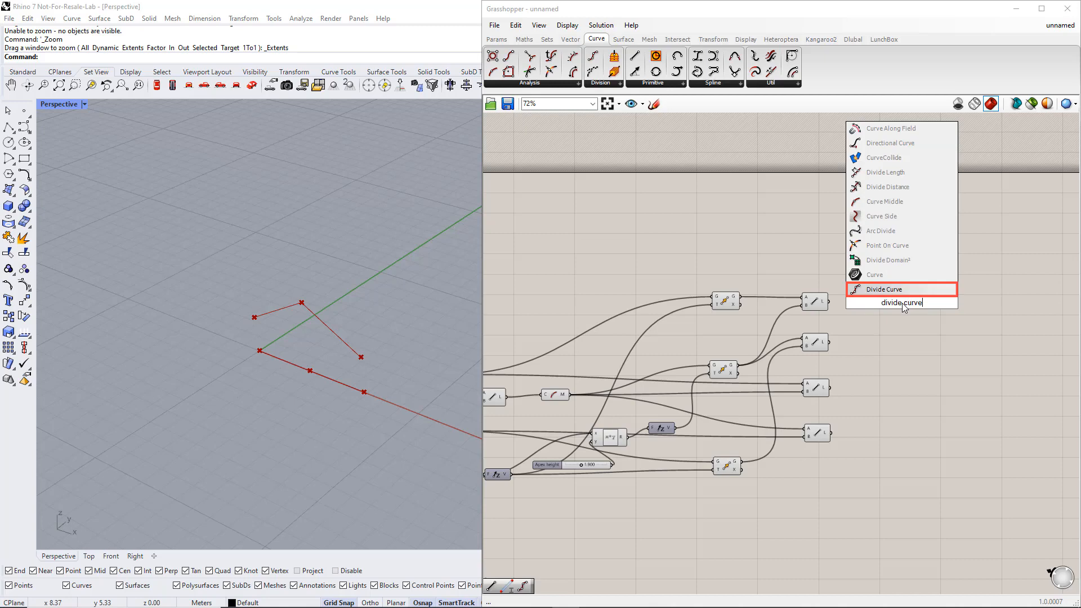
pyautogui.press('Return')
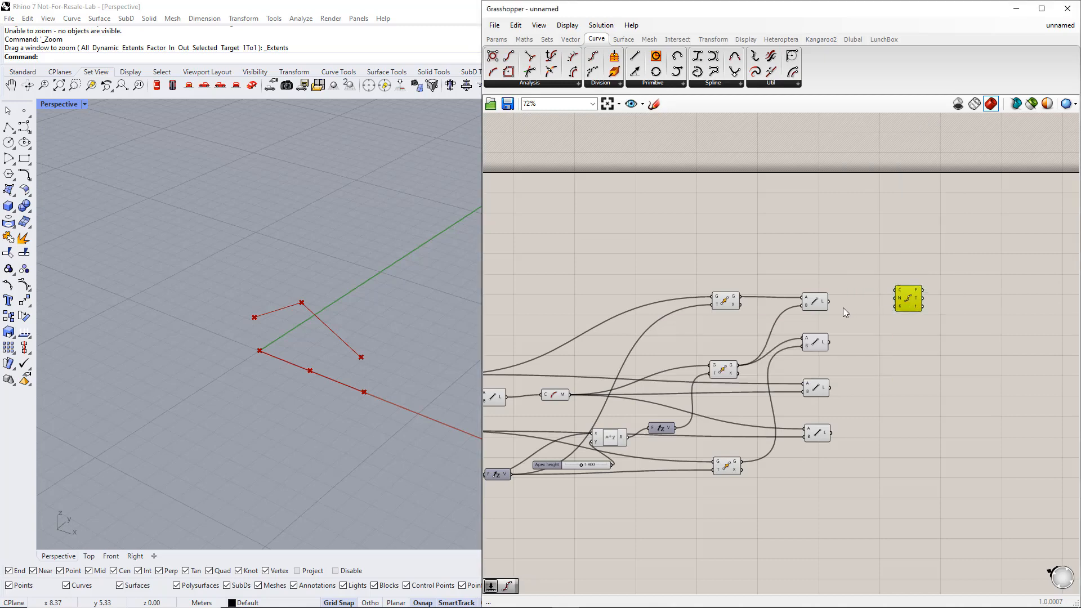
pyautogui.moveTo(901, 303)
pyautogui.moveTo(831, 302); pyautogui.dragTo(938, 308)
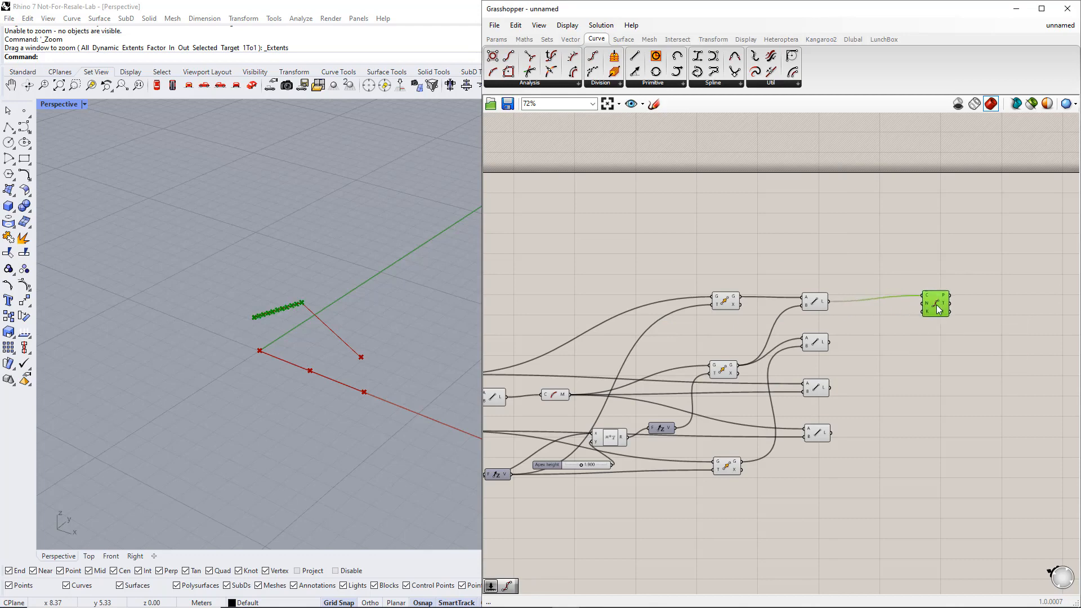
# Add a number slider with value 1 and connect it to the Divide Curve's count input.
pyautogui.doubleClick(870, 324)
pyautogui.write('1')
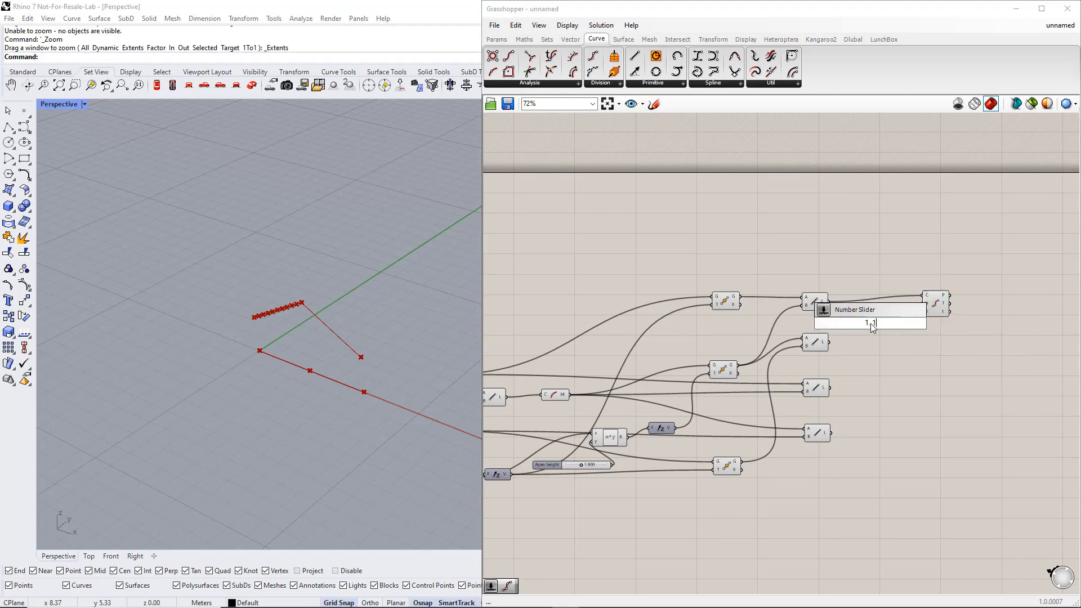
pyautogui.write('.1')
pyautogui.press('Return')
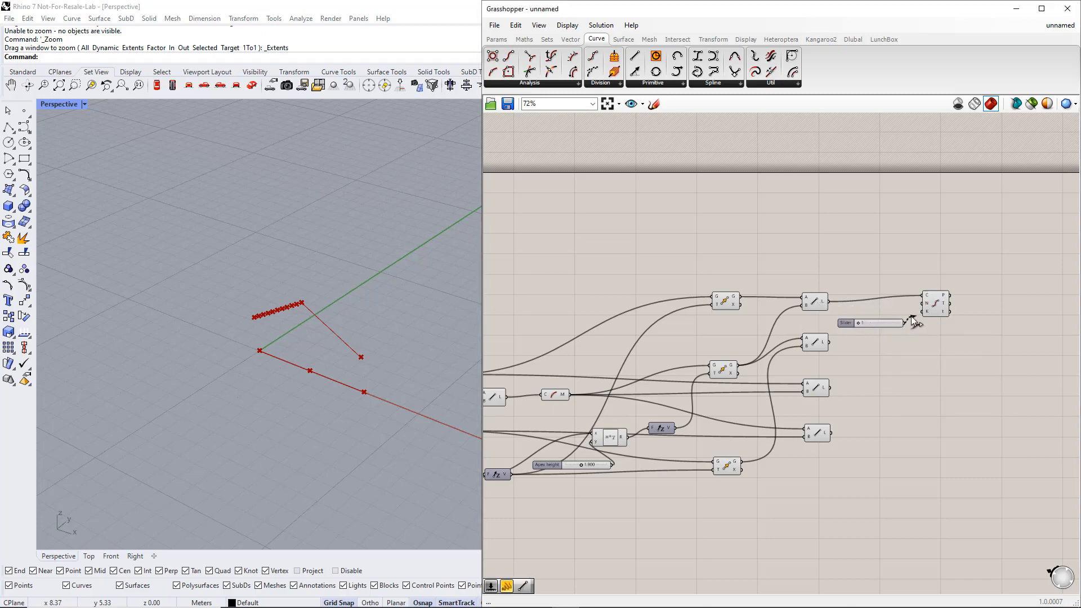
pyautogui.moveTo(914, 321); pyautogui.dragTo(924, 303)
# Copy the Divide Curve three times down the canvas and feed each copy's curve input from one of the other three Lines.
pyautogui.keyDown('alt'); pyautogui.moveTo(928, 343); pyautogui.dragTo(948, 467); pyautogui.keyUp('alt')
pyautogui.moveTo(929, 349); pyautogui.dragTo(830, 343)
pyautogui.moveTo(934, 409); pyautogui.dragTo(830, 387)
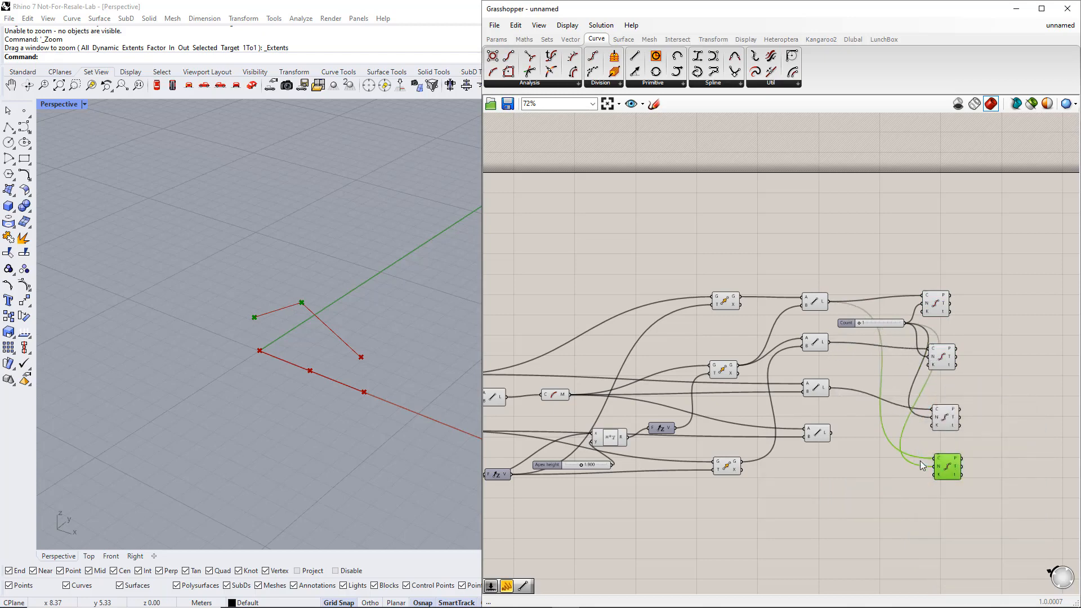
pyautogui.moveTo(935, 458); pyautogui.dragTo(830, 433)
# Move the Count slider in among the Line components and set it to 3.
pyautogui.moveTo(882, 326); pyautogui.dragTo(859, 374)
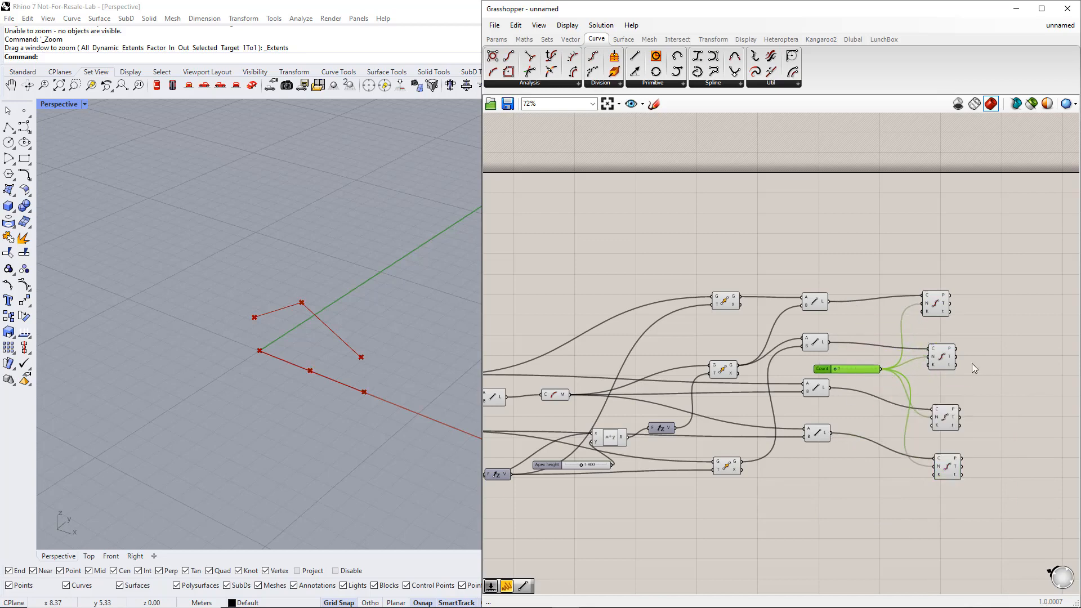
pyautogui.click(989, 361)
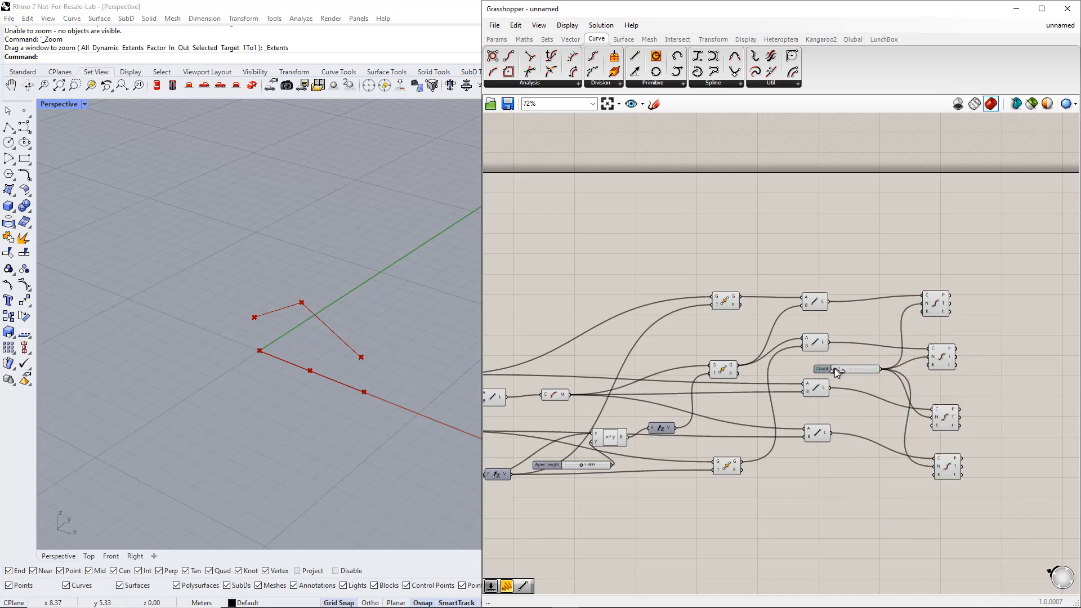
pyautogui.moveTo(842, 369); pyautogui.dragTo(841, 369)
pyautogui.moveTo(984, 367); pyautogui.dragTo(773, 373, button='right')
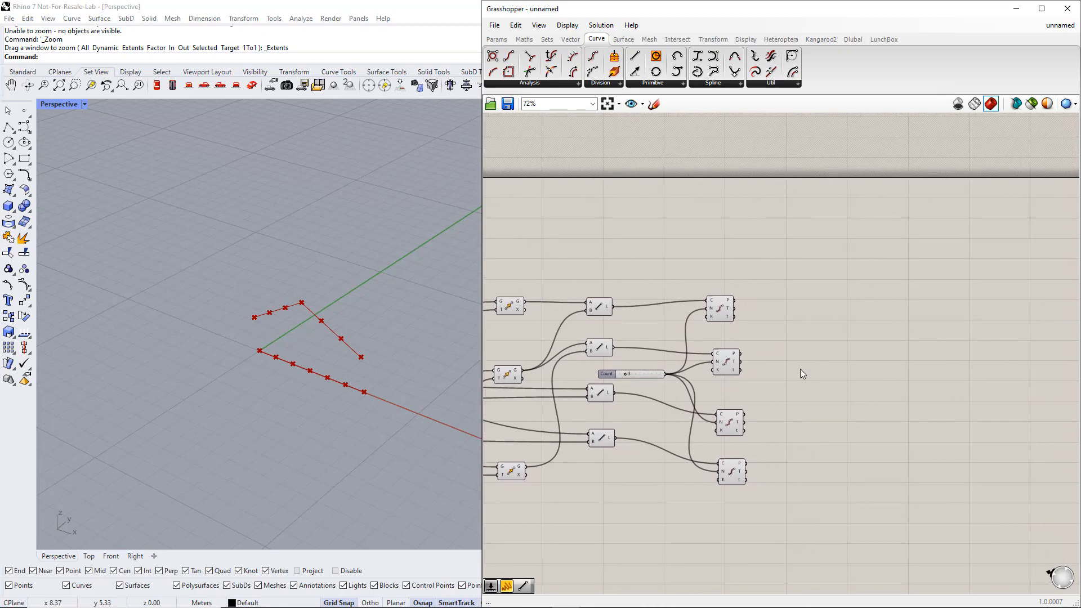
# Rearrange the Divide Curve components into two pairs, each grouping a top line's division with that of the bottom line beneath it.
pyautogui.click(726, 315)
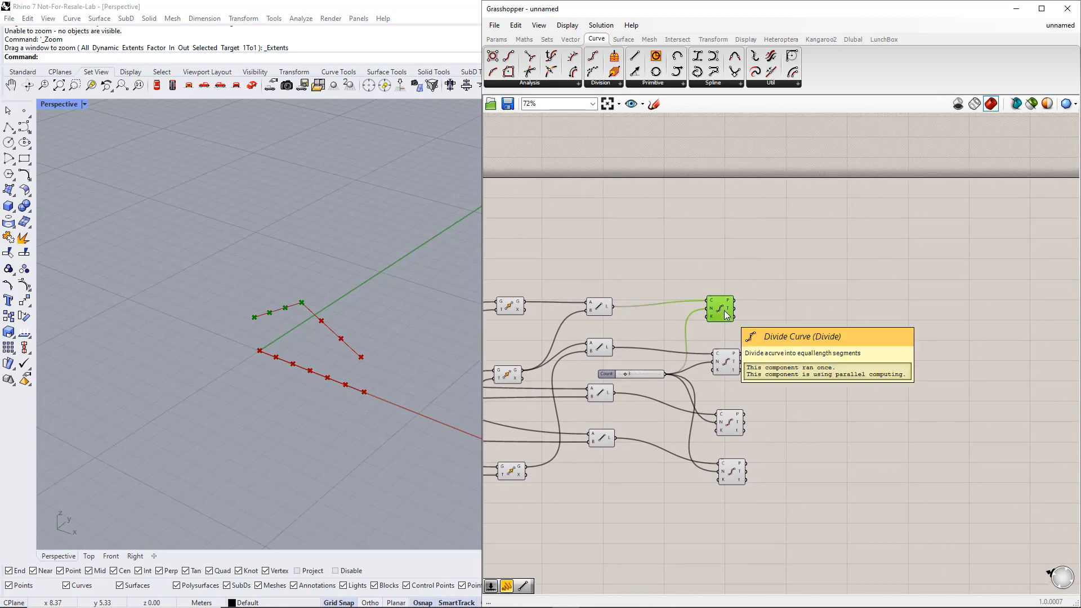
pyautogui.click(729, 362)
pyautogui.click(731, 423)
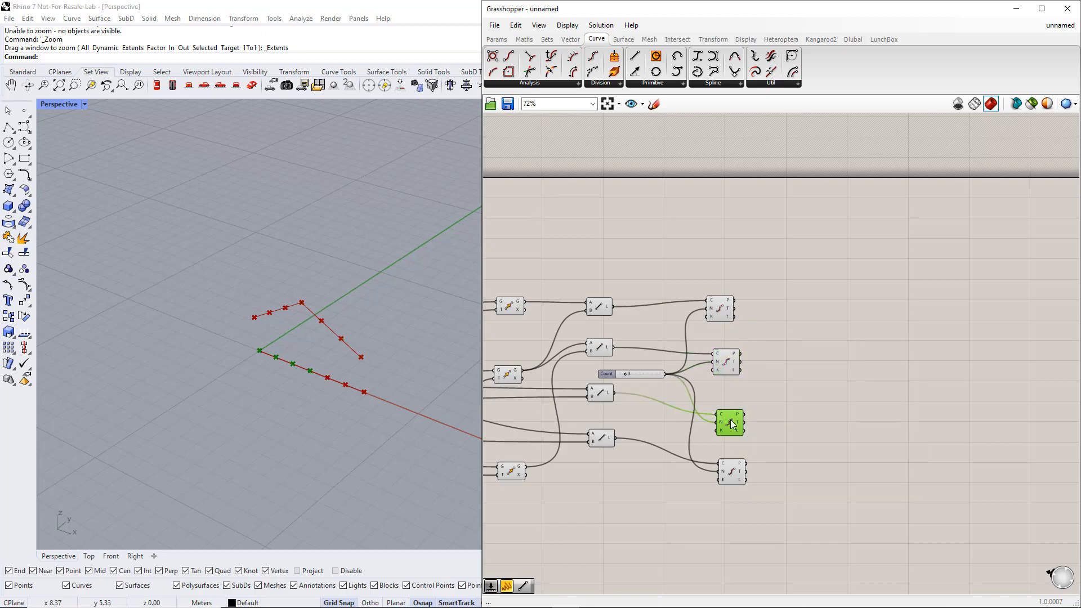
pyautogui.moveTo(731, 422); pyautogui.dragTo(732, 360)
pyautogui.hotkey('ctrl', 'z')
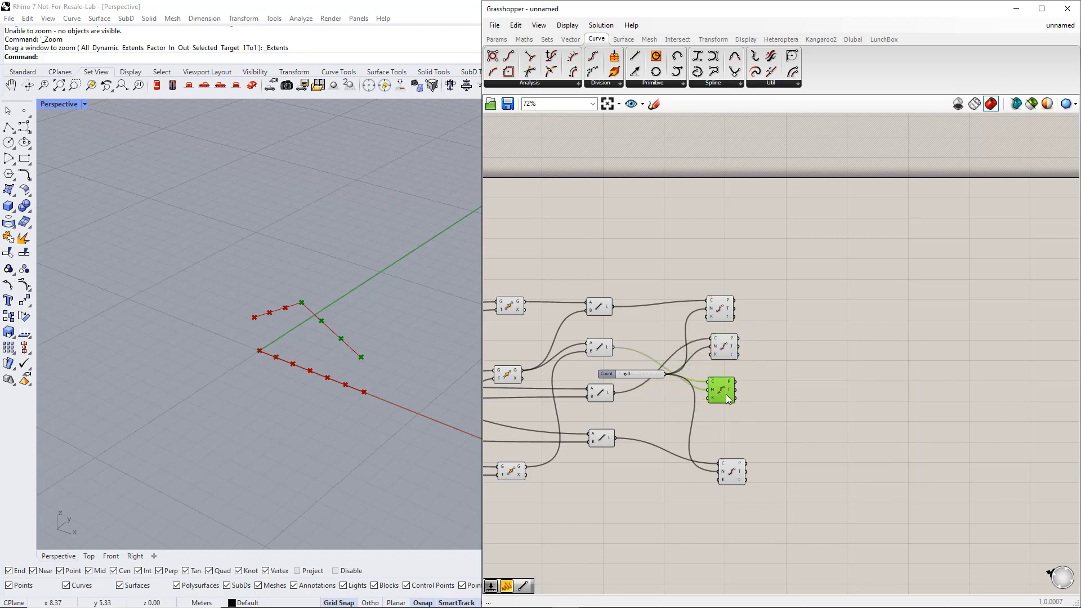
pyautogui.click(730, 353)
pyautogui.click(724, 311)
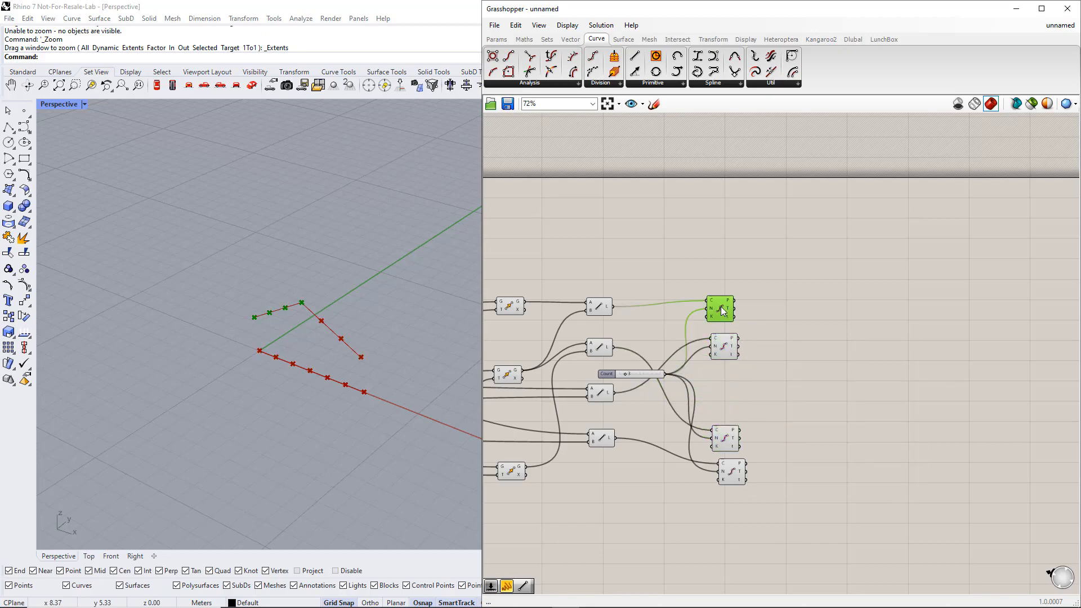
pyautogui.click(734, 439)
pyautogui.moveTo(730, 472); pyautogui.dragTo(726, 474)
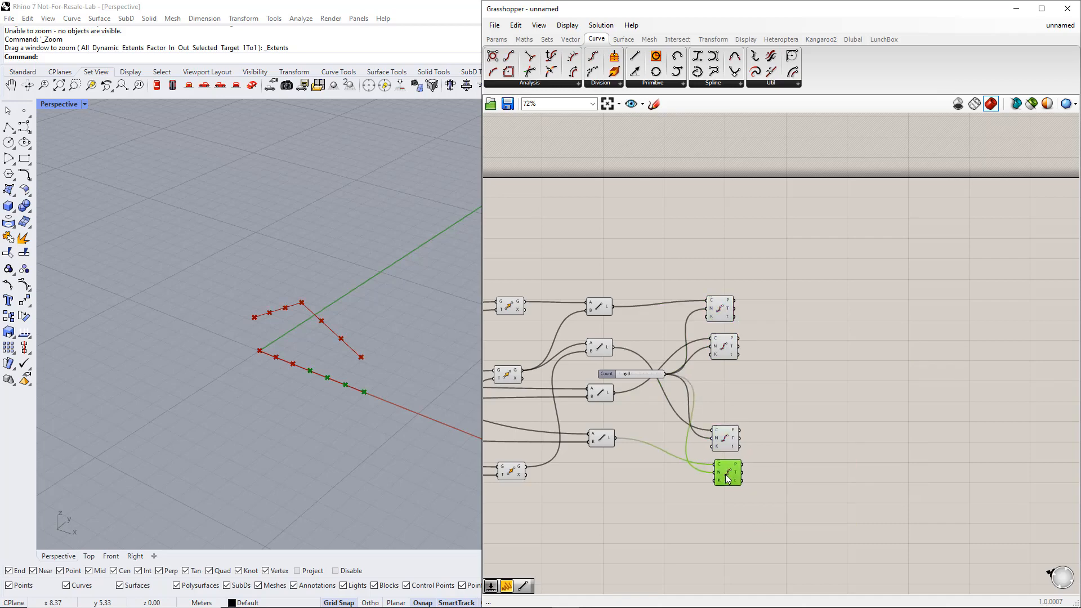
pyautogui.moveTo(751, 368); pyautogui.dragTo(727, 299)
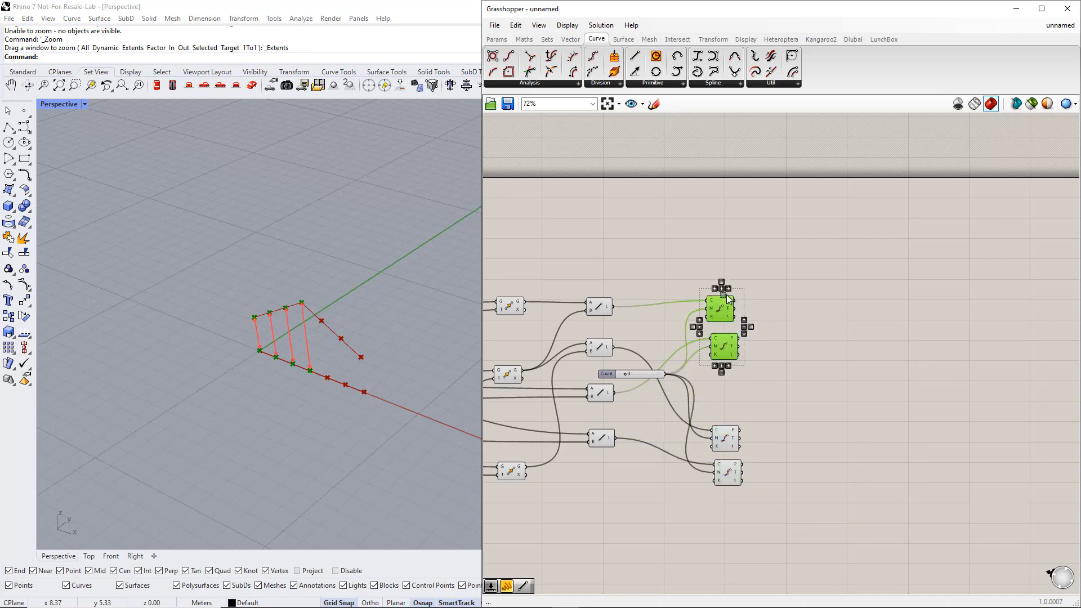
pyautogui.click(797, 321)
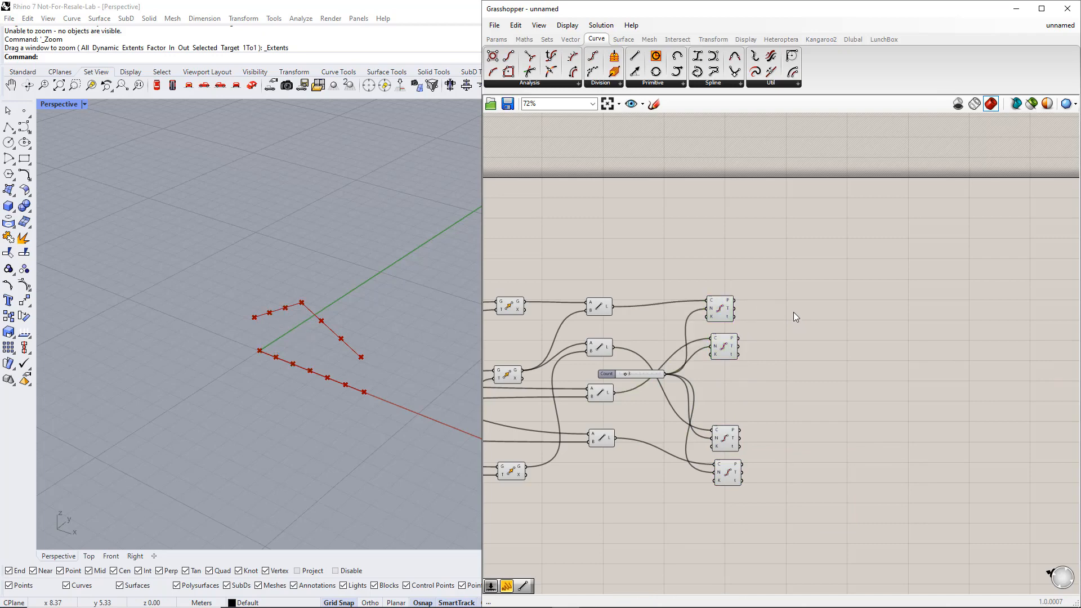
# Add a Line component joining the points outputs of the upper pair of Divide Curves.
pyautogui.doubleClick(793, 312)
pyautogui.write('line')
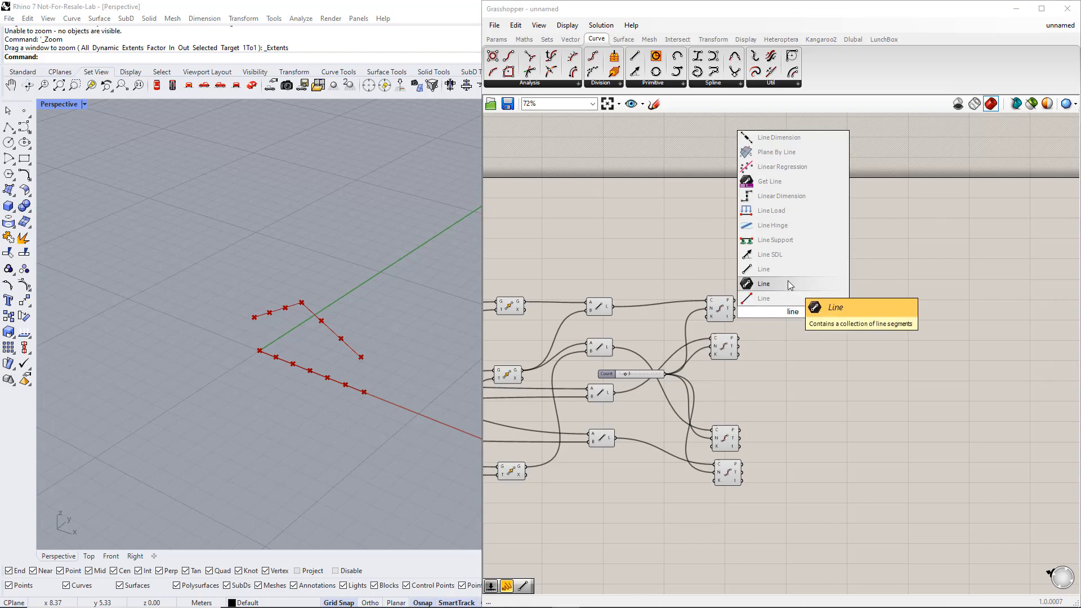
pyautogui.click(788, 283)
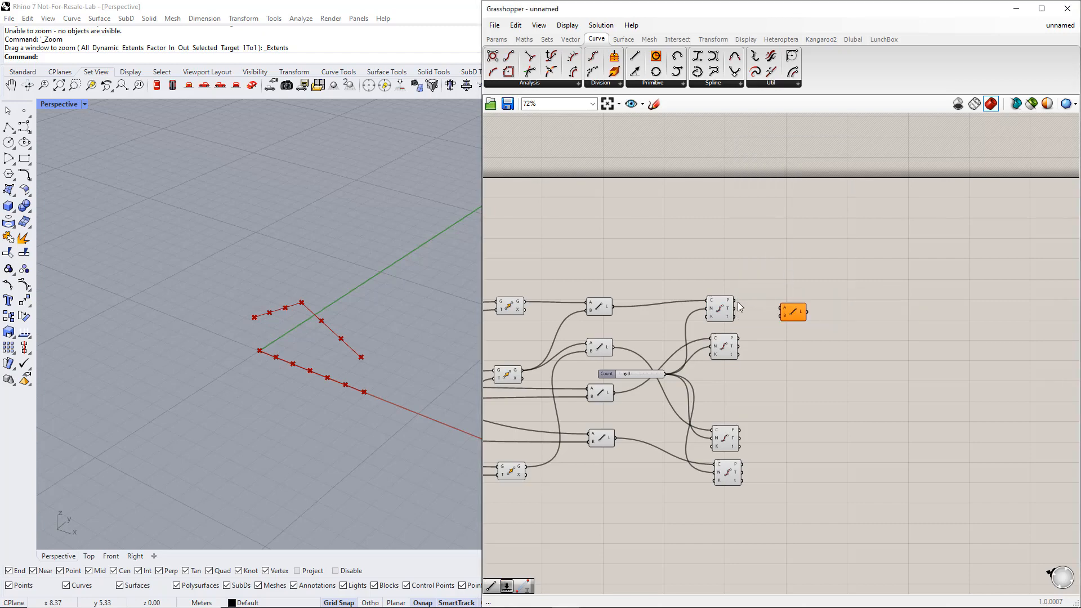
pyautogui.moveTo(735, 301); pyautogui.dragTo(781, 309)
pyautogui.moveTo(739, 338); pyautogui.dragTo(783, 315)
# Space the lowest Divide Curve slightly farther below the other one in the lower pair.
pyautogui.moveTo(732, 446); pyautogui.dragTo(741, 431)
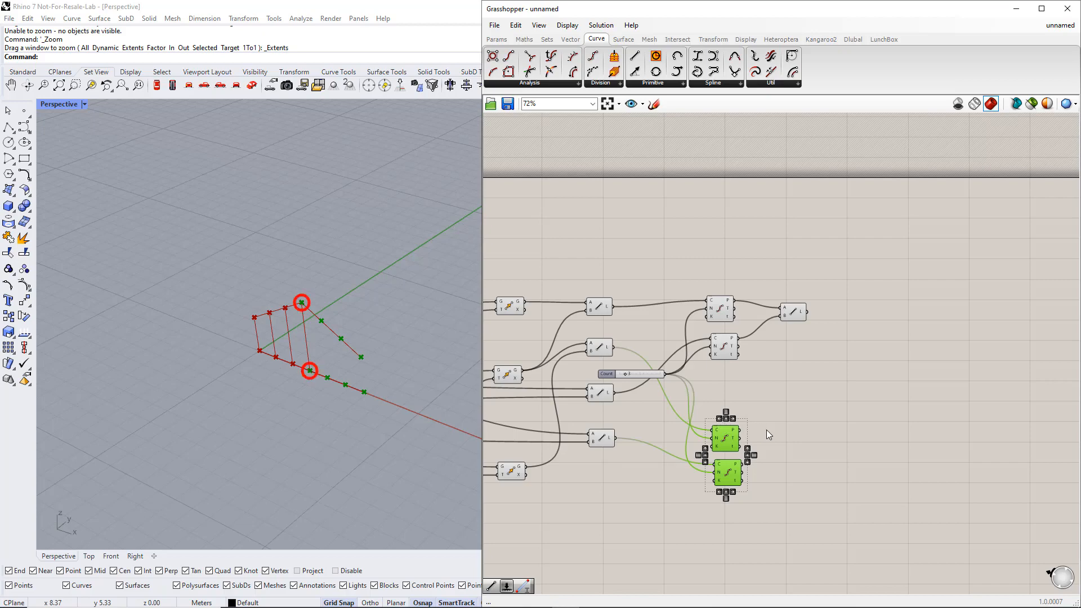
pyautogui.moveTo(779, 438); pyautogui.dragTo(707, 412, button='right')
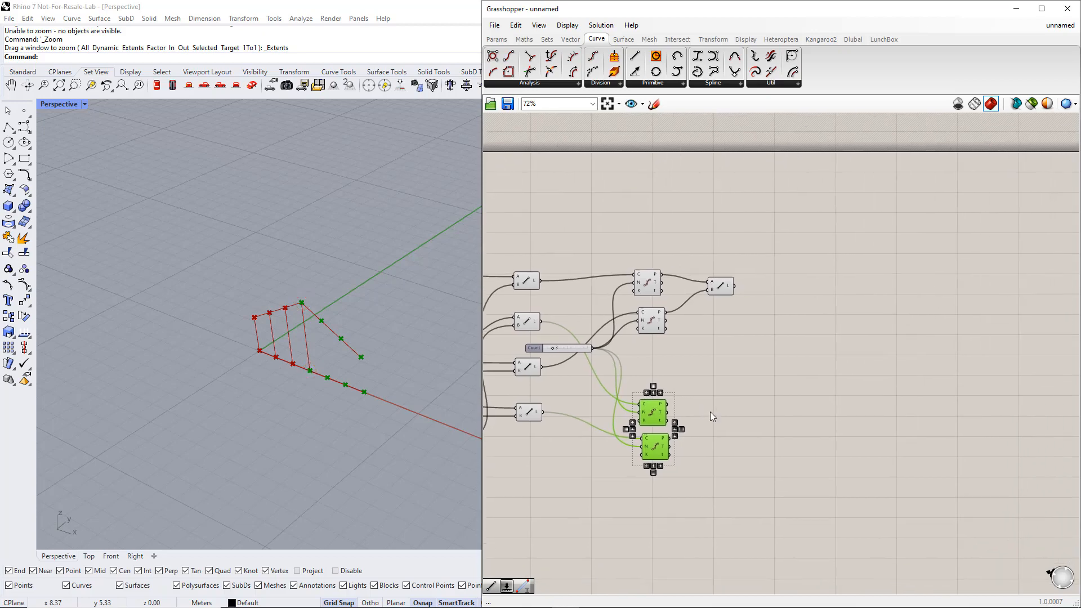
pyautogui.click(710, 412)
pyautogui.moveTo(656, 448); pyautogui.dragTo(653, 458)
pyautogui.click(710, 415)
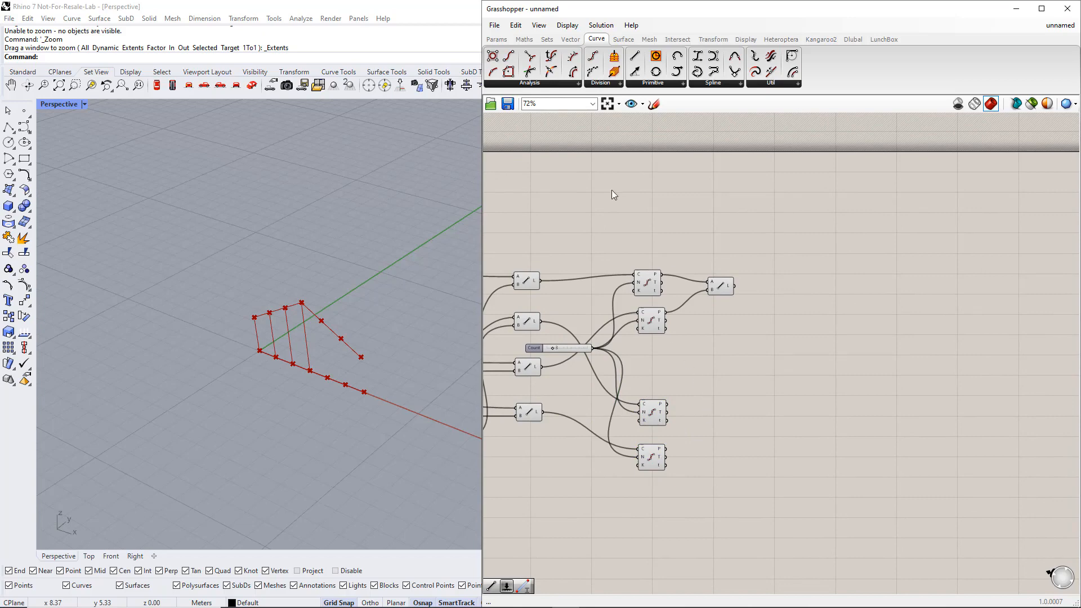
# Add a Cull Index component and connect the third Divide Curve's points output to its list input.
pyautogui.click(547, 39)
pyautogui.click(586, 83)
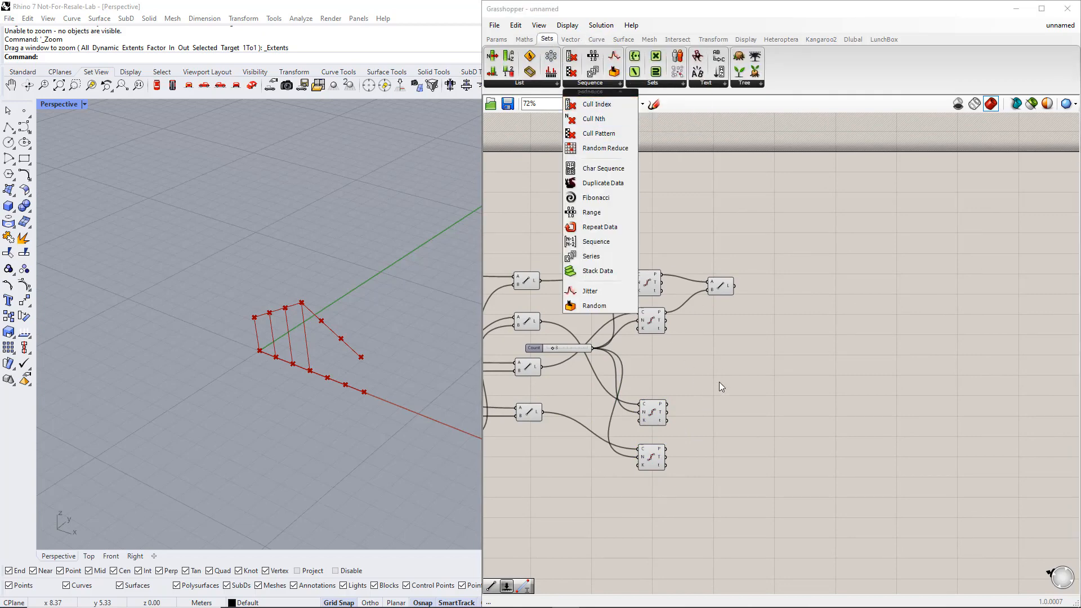
pyautogui.doubleClick(718, 406)
pyautogui.write('Cull')
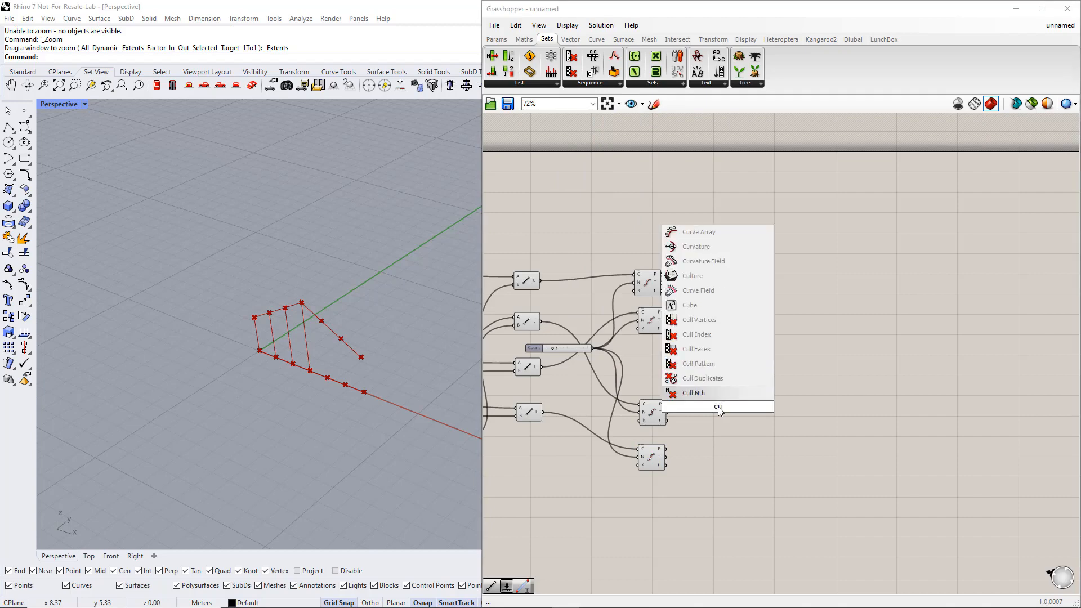
pyautogui.click(710, 321)
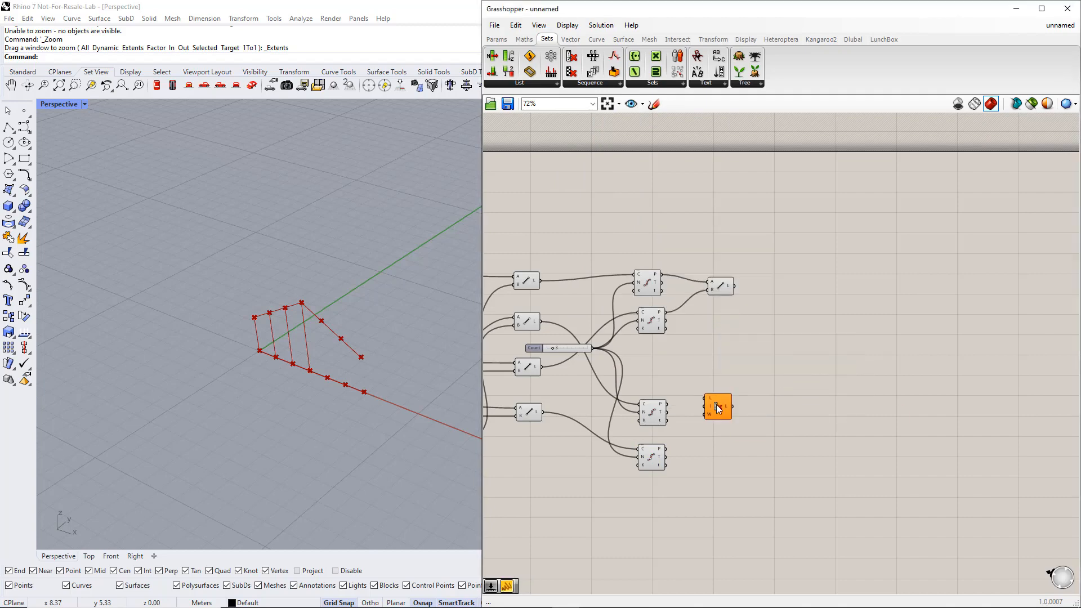
pyautogui.moveTo(667, 405); pyautogui.dragTo(758, 414)
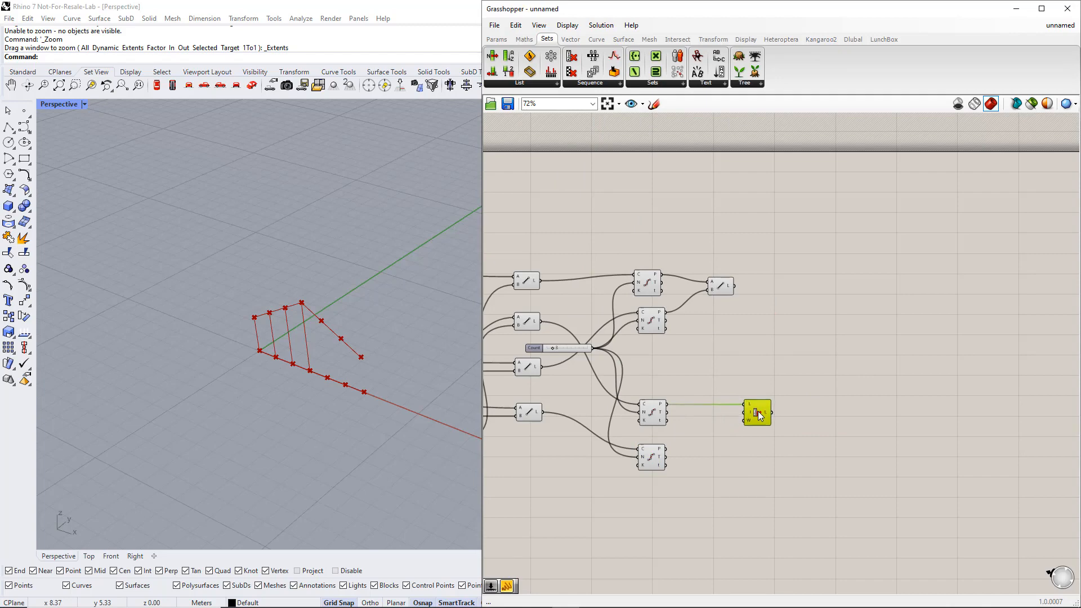
# Add a number slider with value 0 beside the Cull Index component.
pyautogui.doubleClick(704, 427)
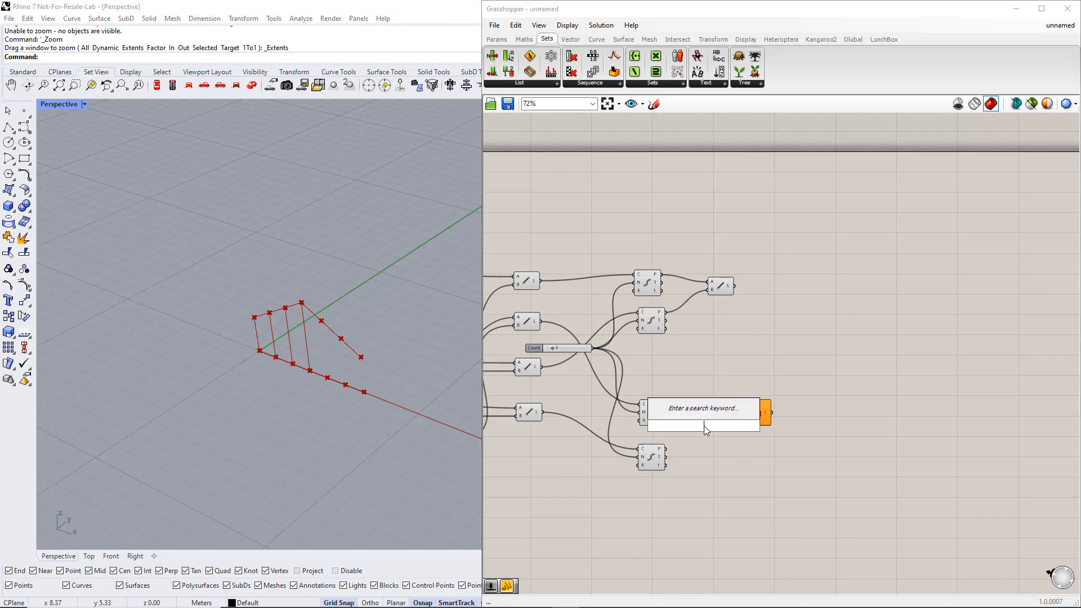
pyautogui.write('0')
pyautogui.press('Return')
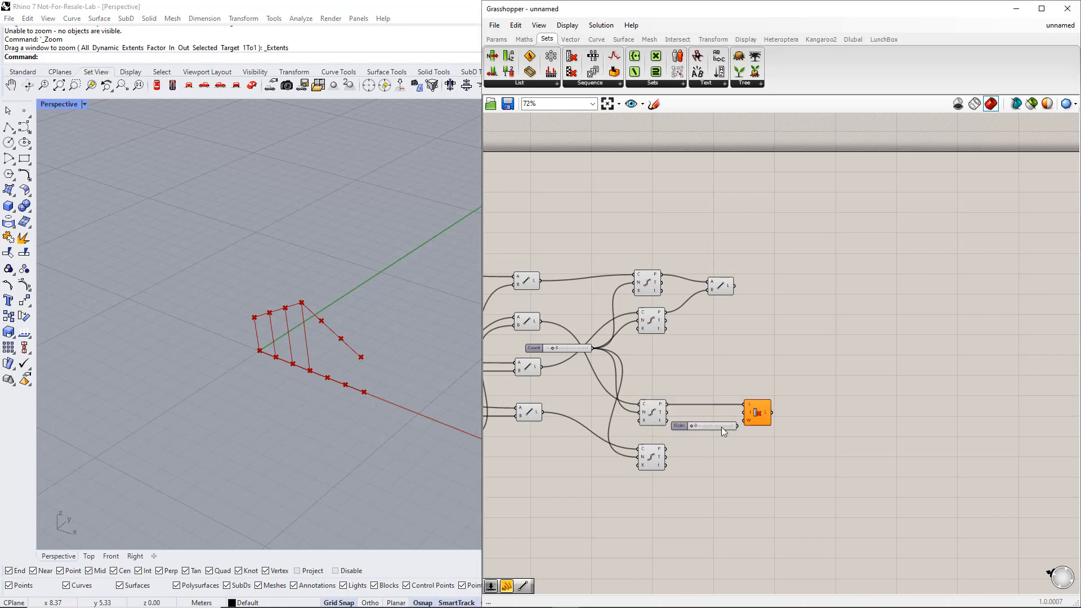
# Connect the 0 slider to the Cull Index's indices input and duplicate both below, feeding the copy from the lowest Divide Curve's points.
pyautogui.moveTo(735, 427); pyautogui.dragTo(775, 421)
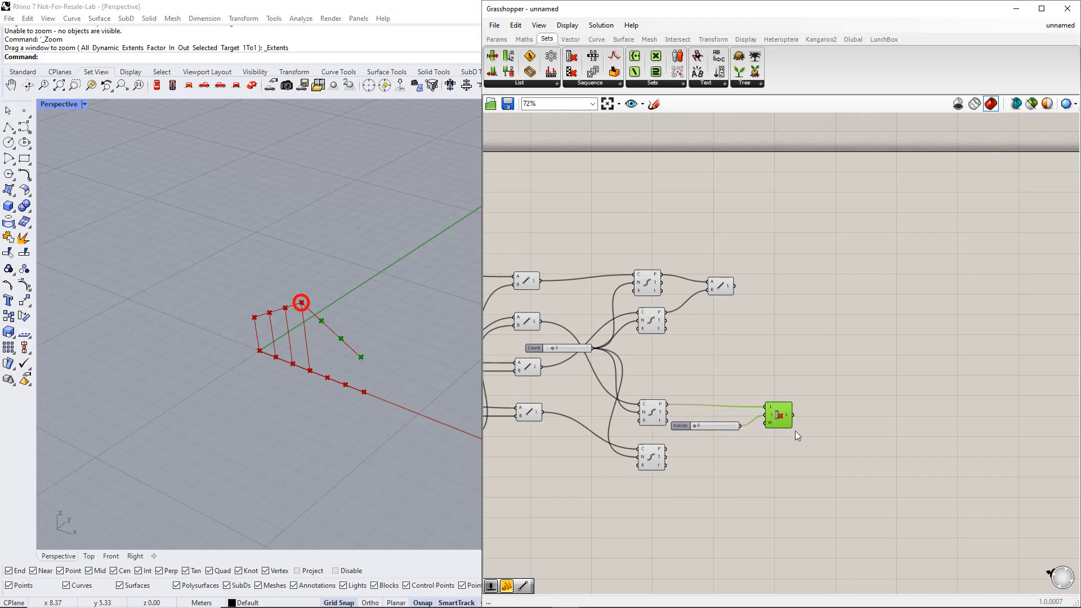
pyautogui.moveTo(806, 438); pyautogui.dragTo(722, 404)
pyautogui.keyDown('alt'); pyautogui.moveTo(787, 416); pyautogui.dragTo(667, 449); pyautogui.keyUp('alt')
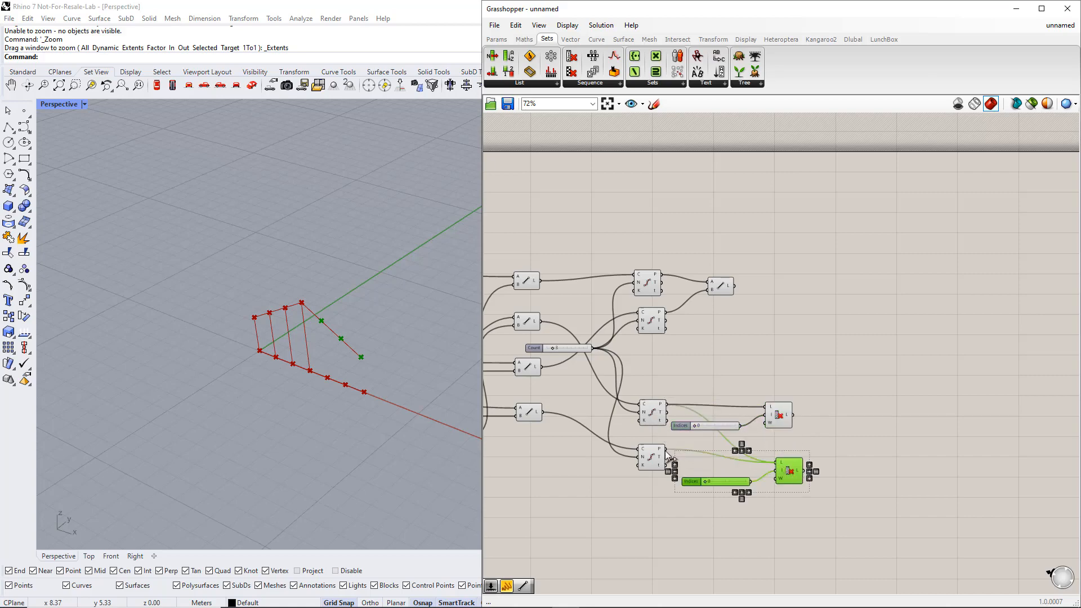
pyautogui.moveTo(818, 501); pyautogui.dragTo(814, 443)
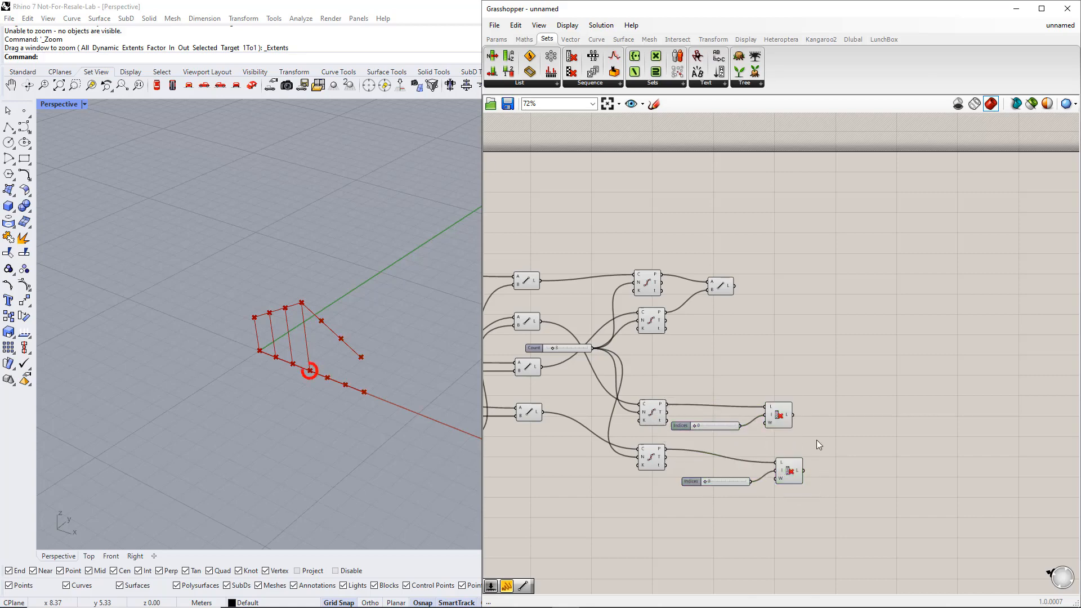
# Add a Line component joining the outputs of the two Cull Index components and place it near the canvas's upper end.
pyautogui.doubleClick(835, 430)
pyautogui.write('lin')
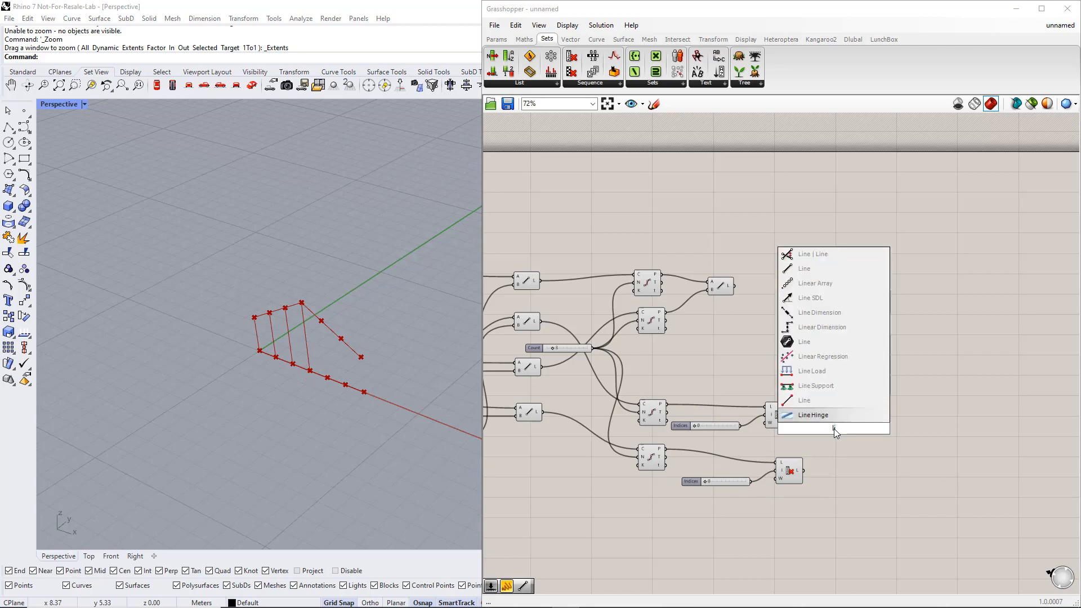
pyautogui.write('e')
pyautogui.click(834, 401)
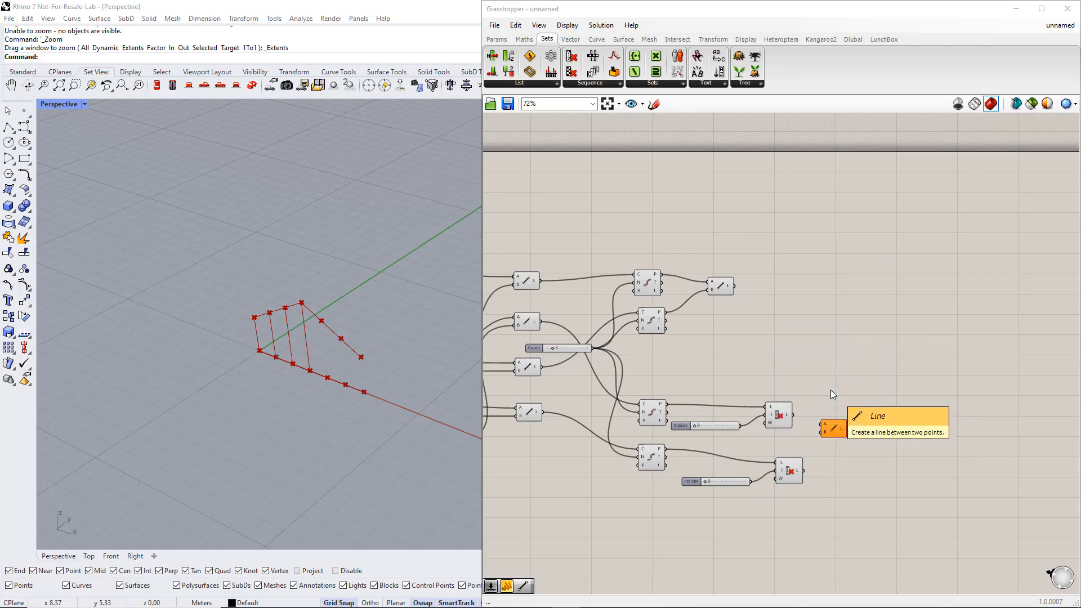
pyautogui.moveTo(794, 415); pyautogui.dragTo(822, 424)
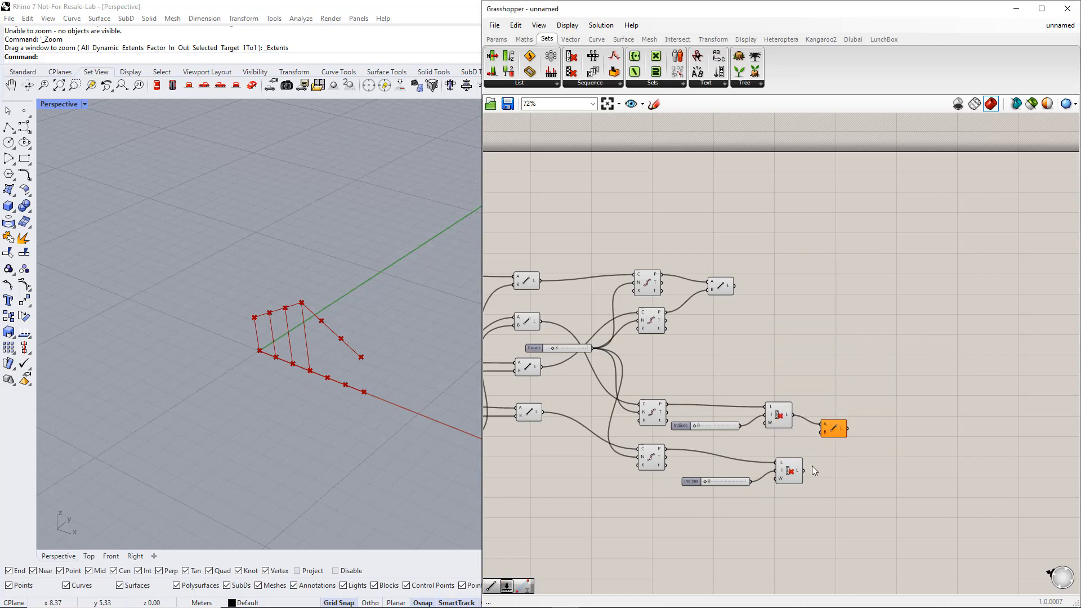
pyautogui.moveTo(805, 471); pyautogui.dragTo(866, 271)
# Place the other vertical-member Line component directly above the new one, group the two, and name the group Verticals.
pyautogui.moveTo(724, 290); pyautogui.dragTo(862, 247)
pyautogui.moveTo(911, 285); pyautogui.dragTo(840, 213)
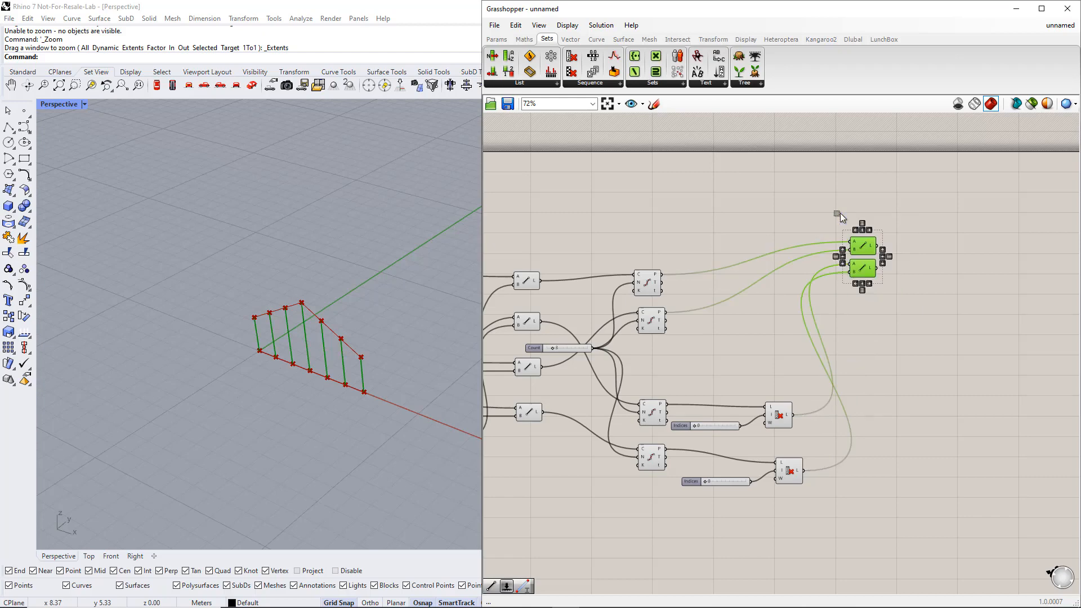
pyautogui.hotkey('ctrl', 'g')
pyautogui.scroll(4, 869, 235)
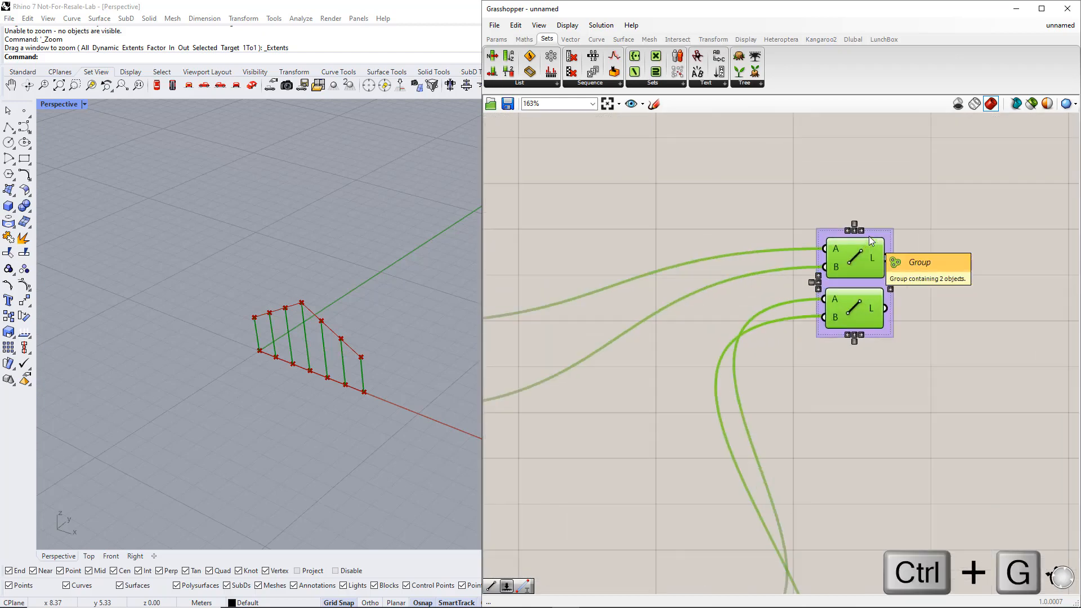
pyautogui.rightClick(871, 236)
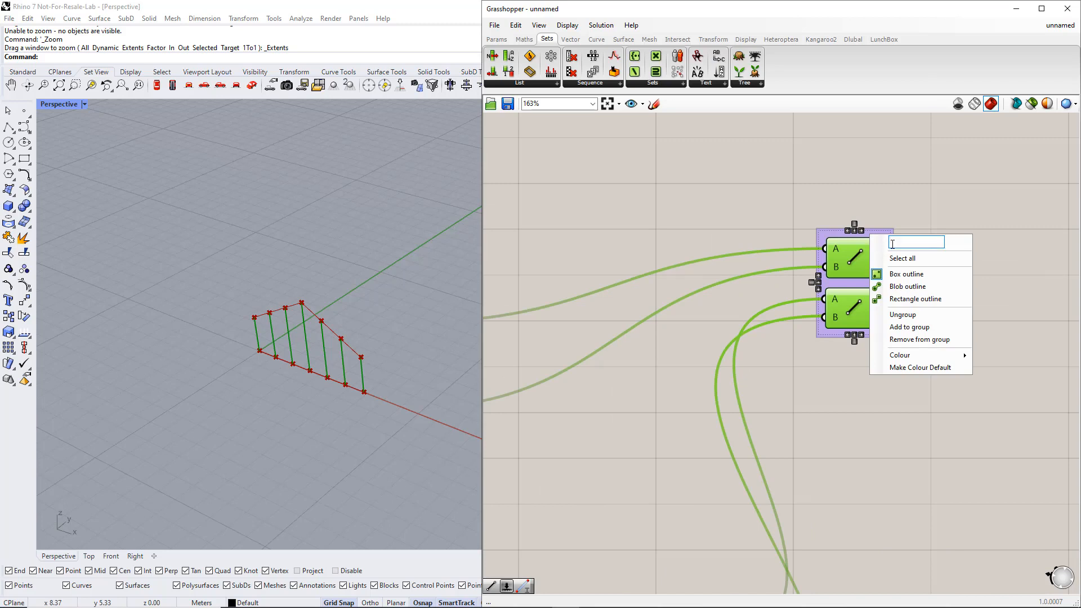
pyautogui.write('Verticals')
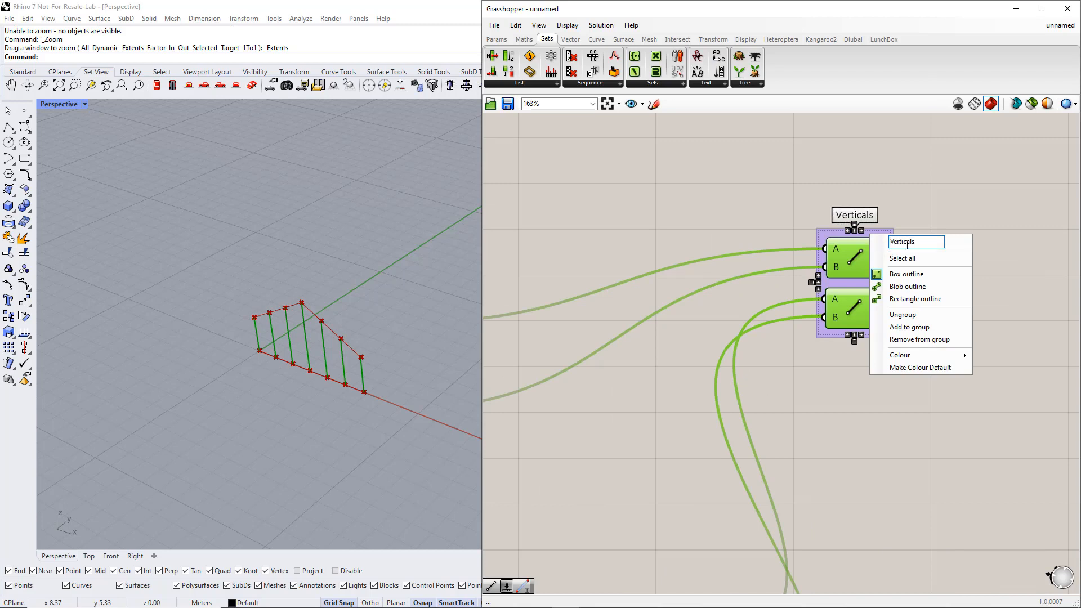
pyautogui.press('Return')
# Compare the division points produced by the two Divide Curve components of the upper pair in the viewport.
pyautogui.scroll(-4, 880, 290)
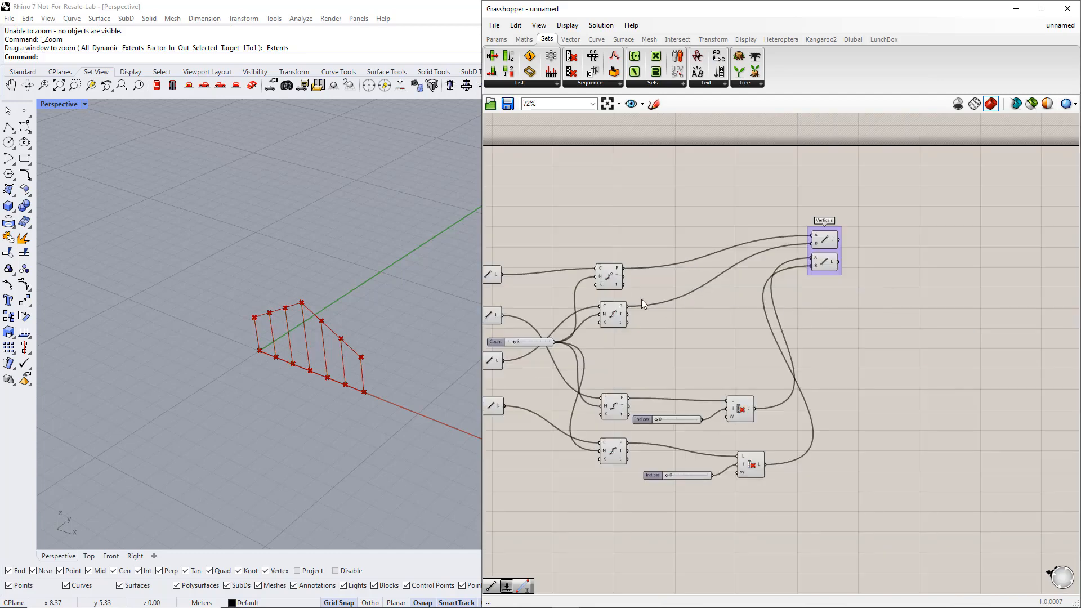
pyautogui.click(608, 285)
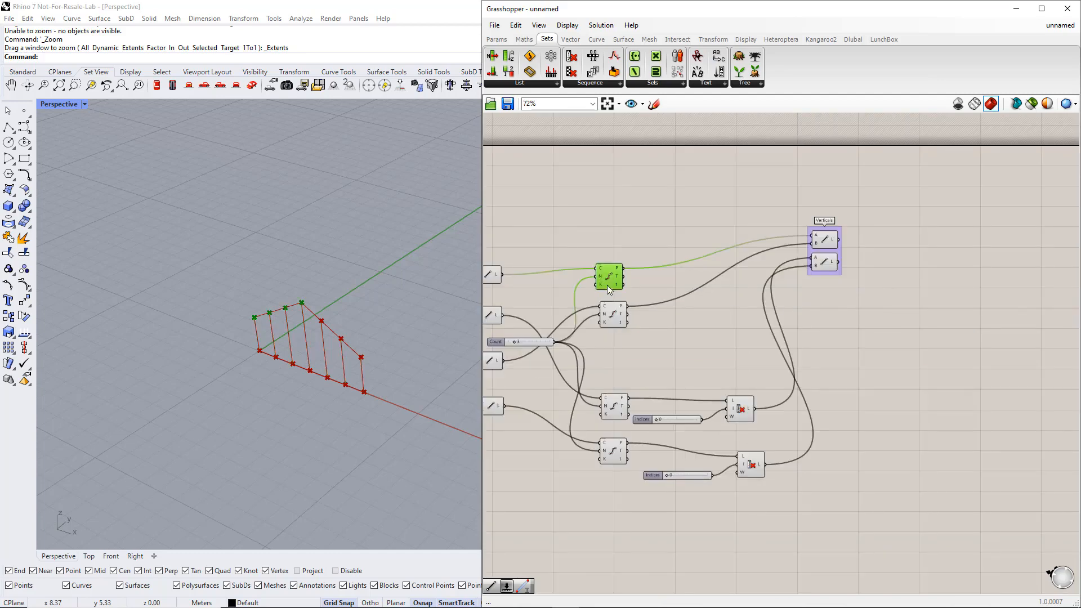
pyautogui.click(613, 317)
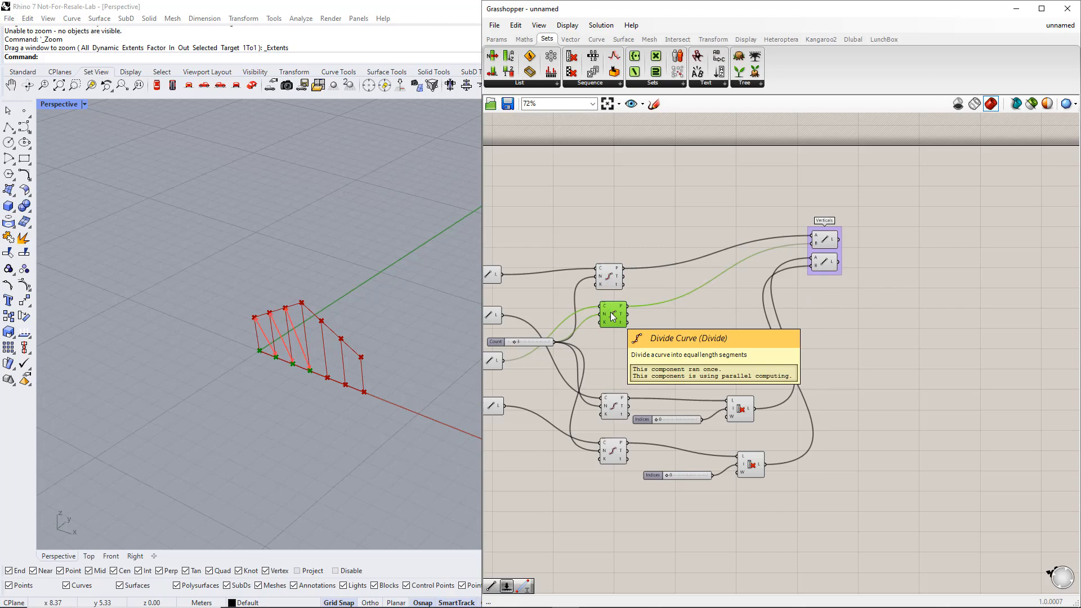
pyautogui.click(610, 279)
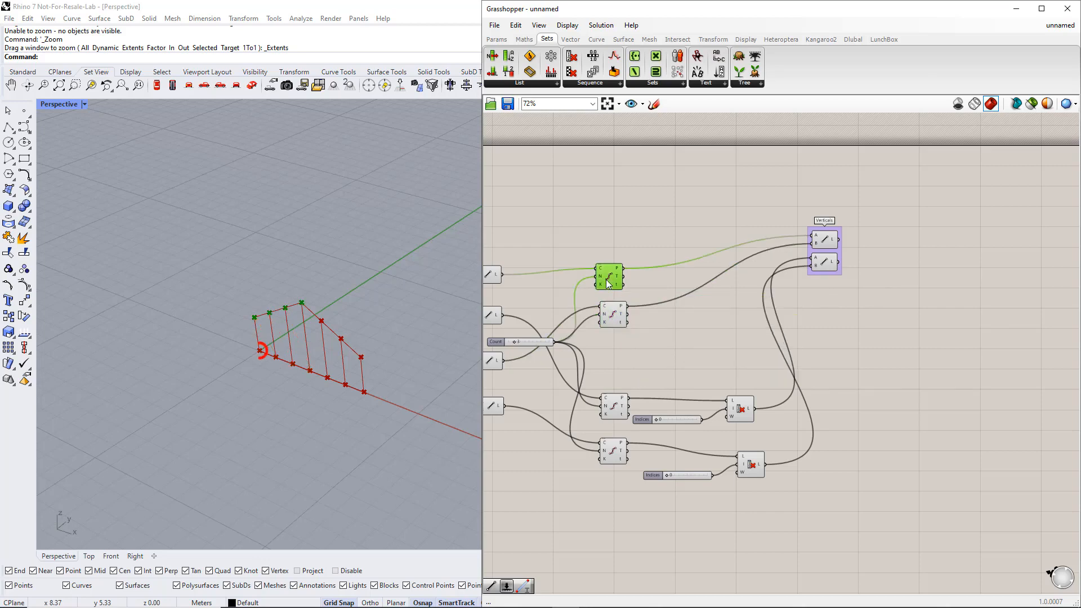
pyautogui.click(616, 316)
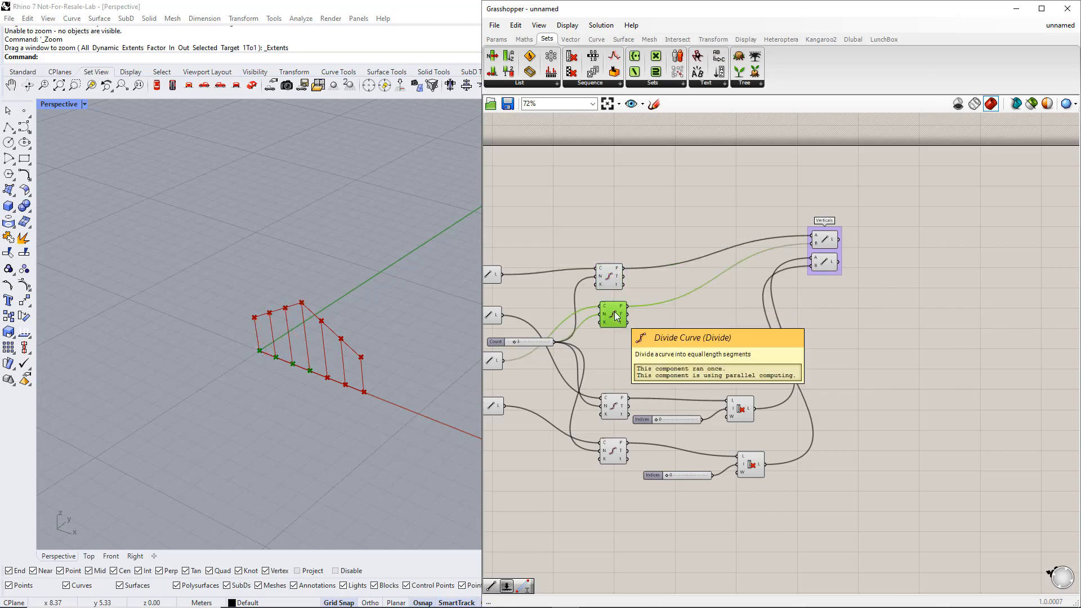
pyautogui.click(612, 284)
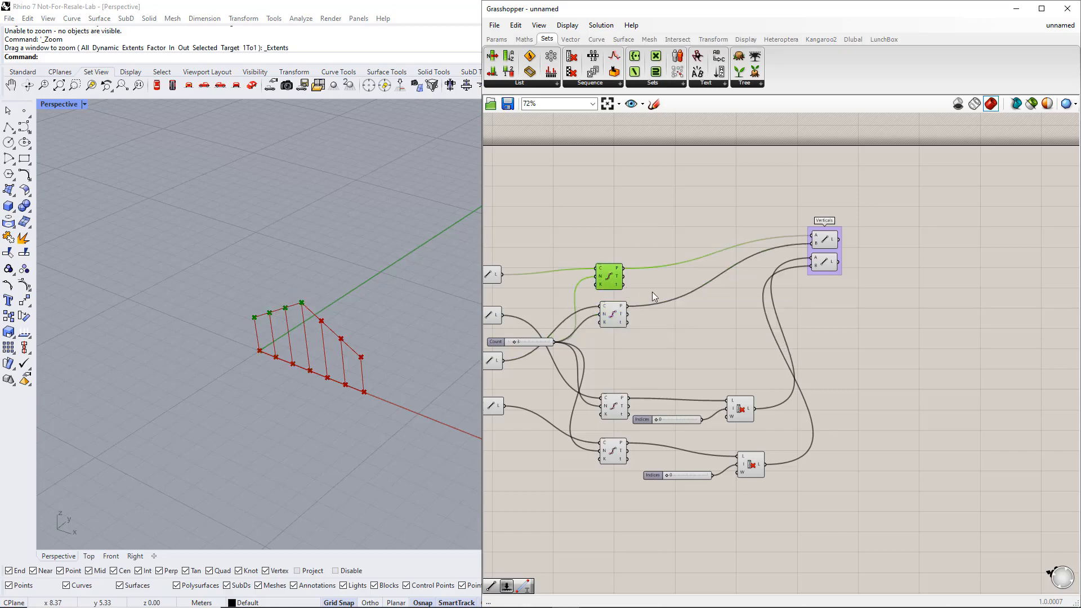
pyautogui.click(738, 326)
# Add a Cull Index component fed by the second Divide Curve's points, with a slider of value 0 as its indices input.
pyautogui.doubleClick(745, 327)
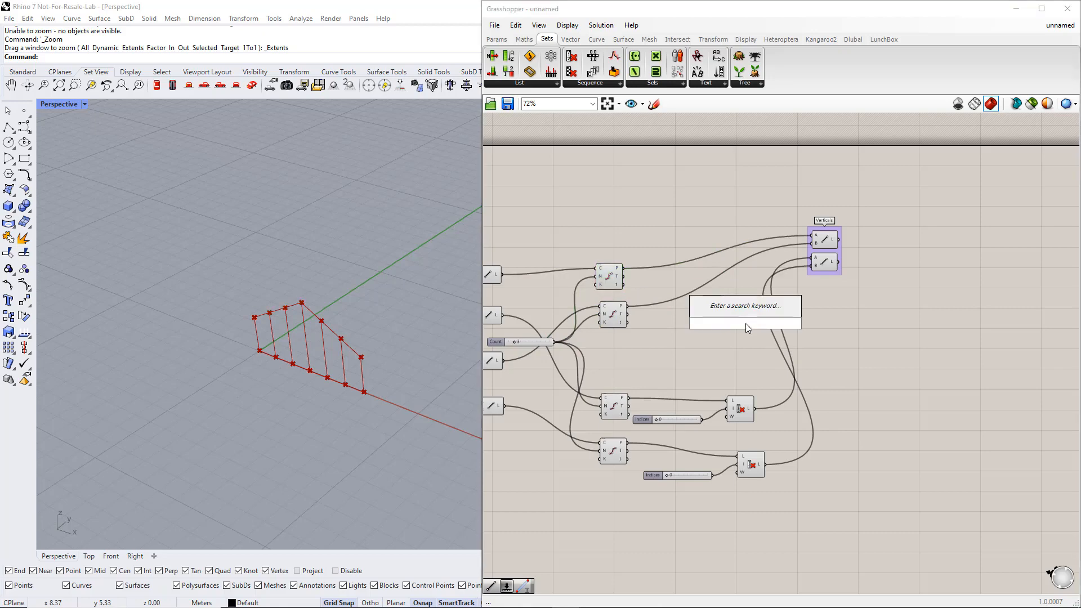
pyautogui.write('cull')
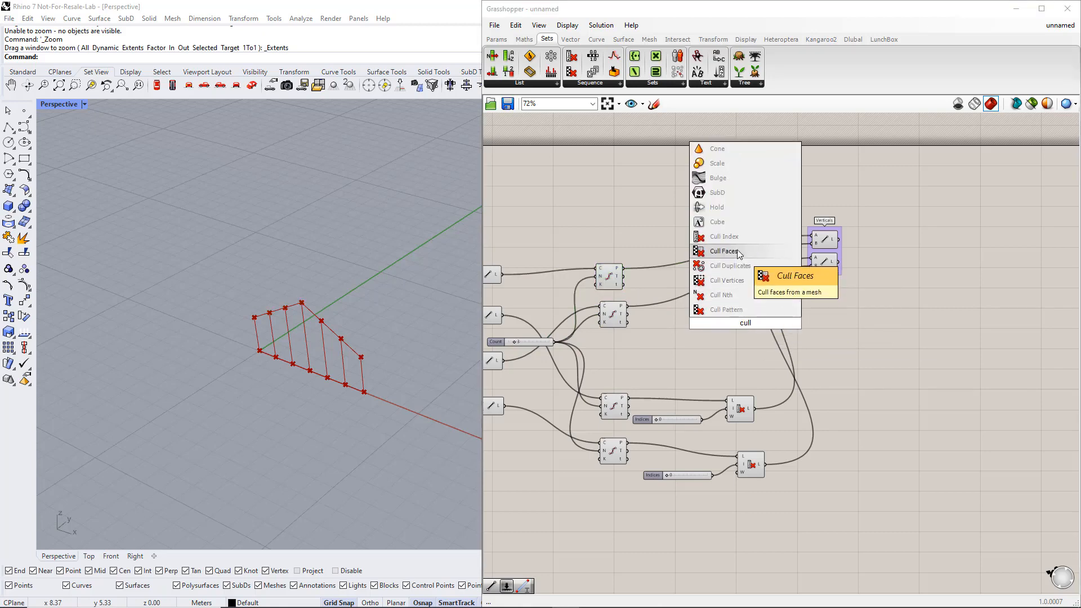
pyautogui.click(732, 238)
pyautogui.click(615, 317)
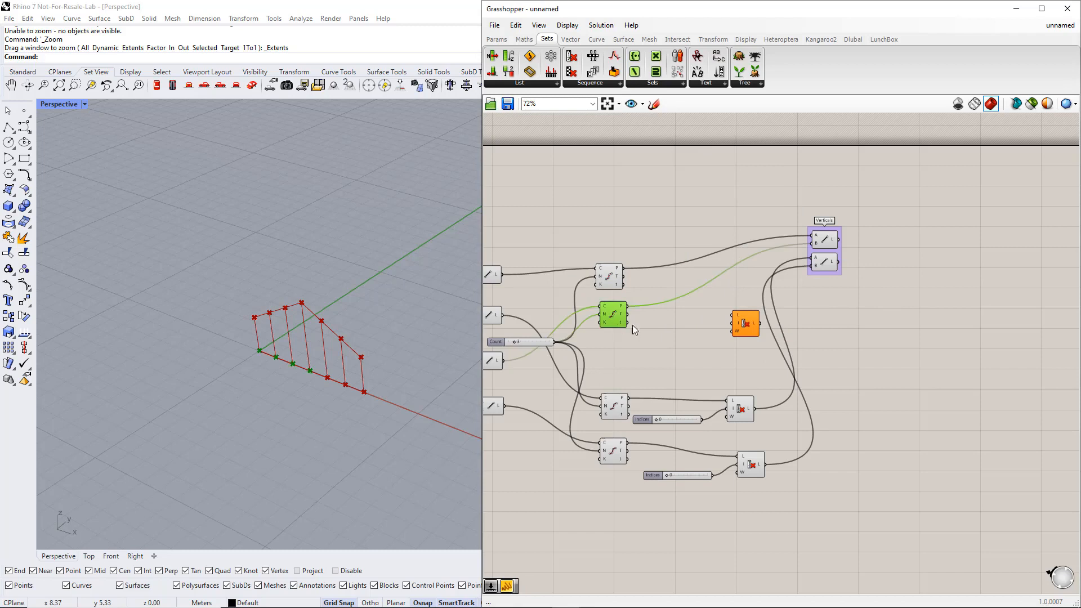
pyautogui.doubleClick(698, 340)
pyautogui.write('0')
pyautogui.press('Return')
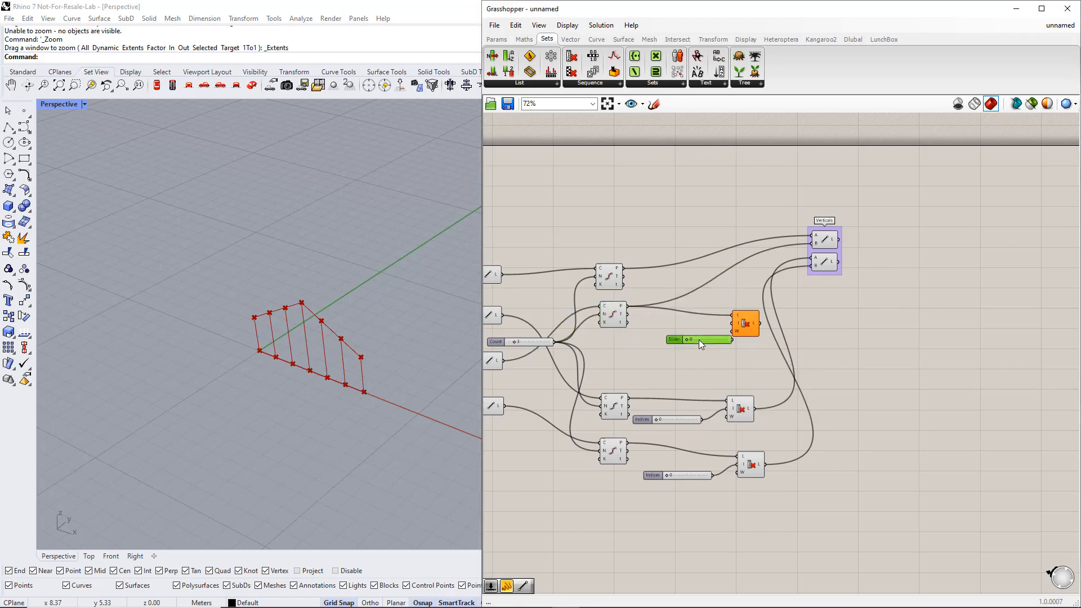
pyautogui.moveTo(705, 340); pyautogui.dragTo(805, 346)
# Add another Cull Index component above it and connect the topmost Divide Curve's points output to its list input.
pyautogui.click(811, 311)
pyautogui.doubleClick(811, 312)
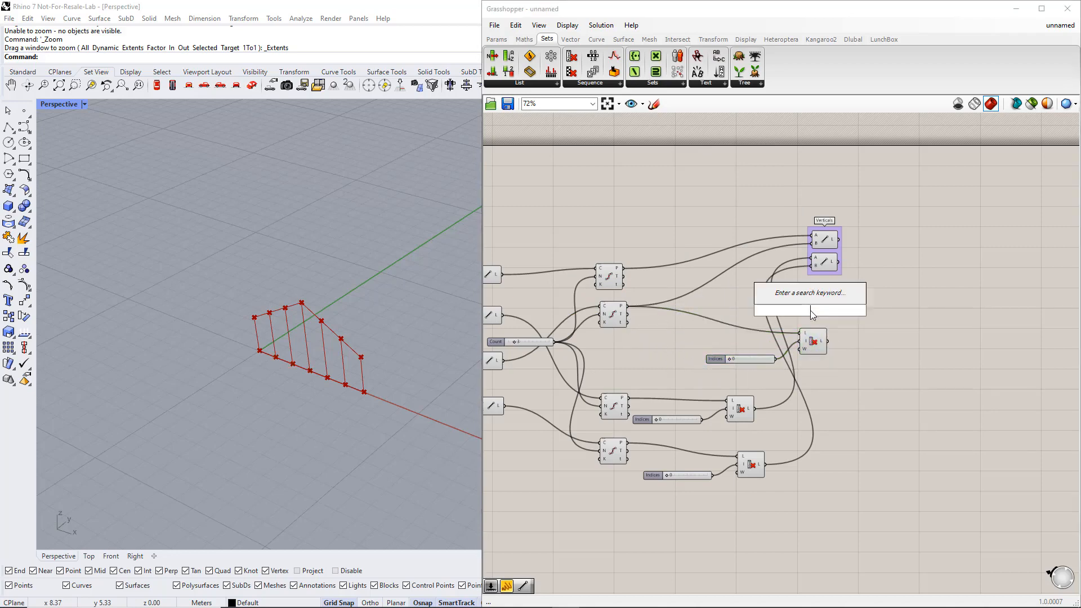
pyautogui.write('cull')
pyautogui.click(791, 223)
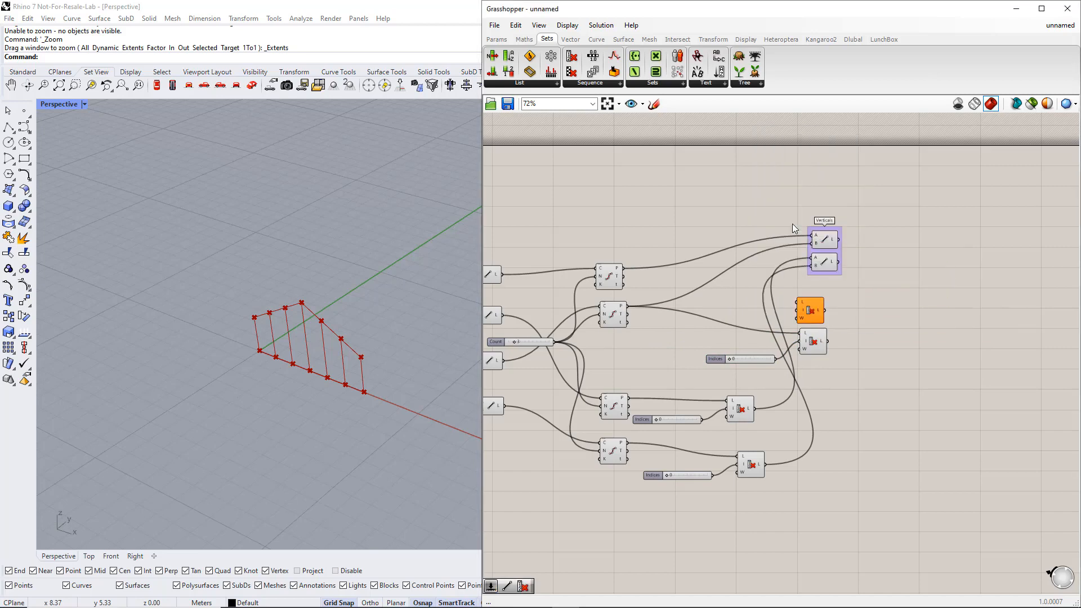
pyautogui.moveTo(698, 286); pyautogui.dragTo(624, 268)
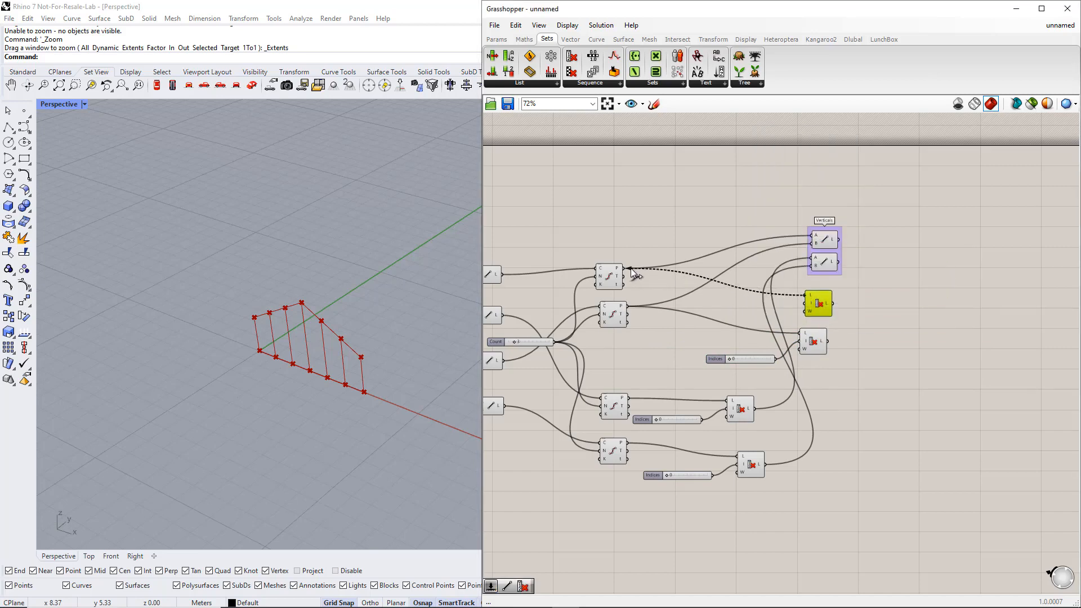
# Add a number slider with value 2 and connect it to the topmost Cull Index's indices input.
pyautogui.doubleClick(724, 312)
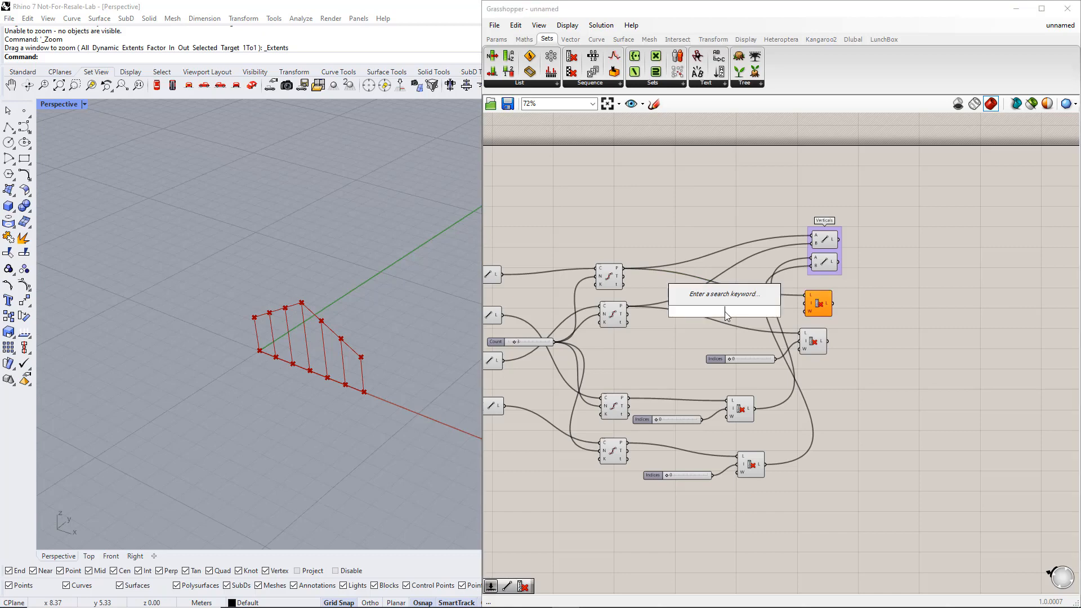
pyautogui.write('2')
pyautogui.press('Return')
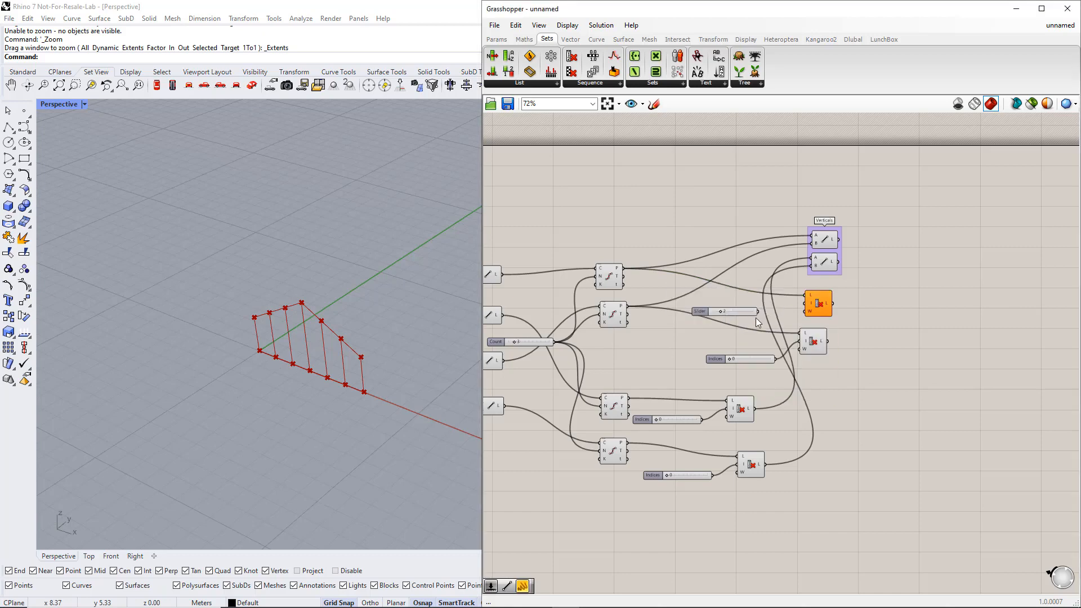
pyautogui.moveTo(759, 312); pyautogui.dragTo(798, 310)
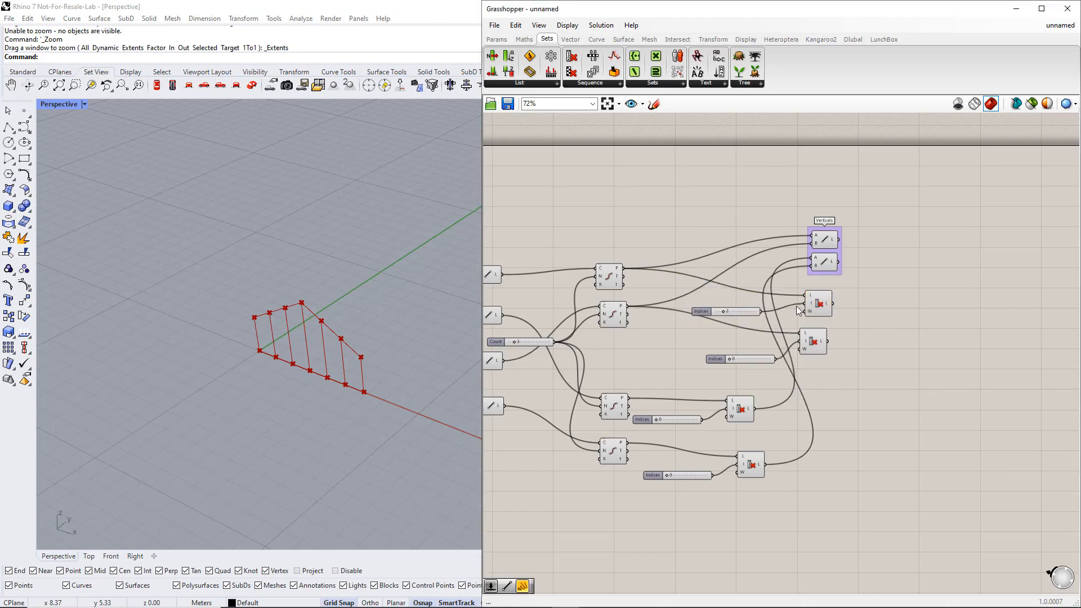
# Set the topmost Cull Index's slider to a minimum of -1 and a value of -1, and check the points both upper culls keep.
pyautogui.doubleClick(701, 312)
pyautogui.doubleClick(709, 330)
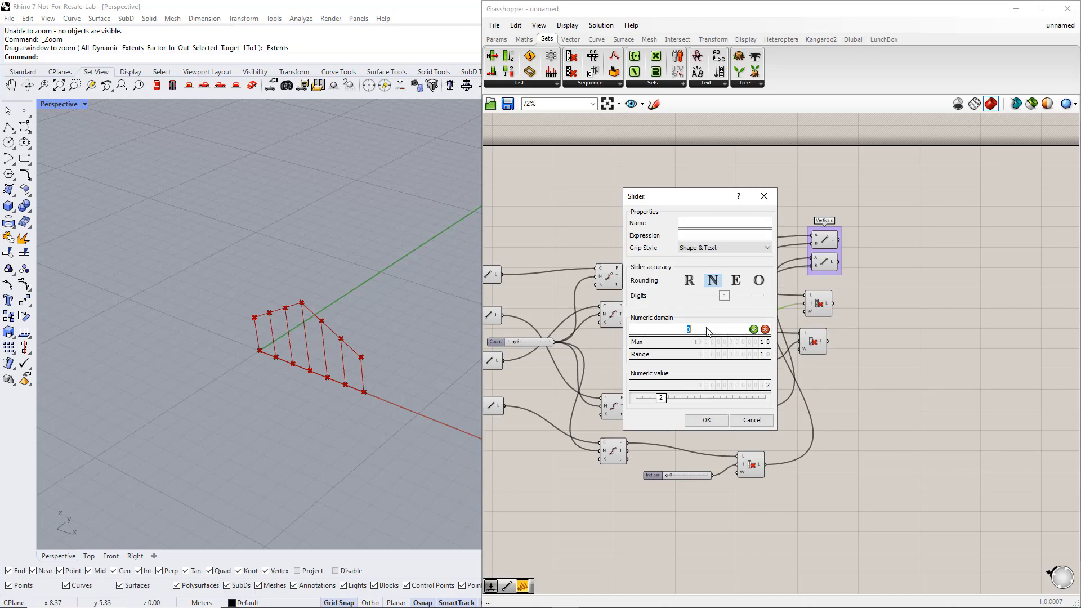
pyautogui.write('-1')
pyautogui.click(754, 329)
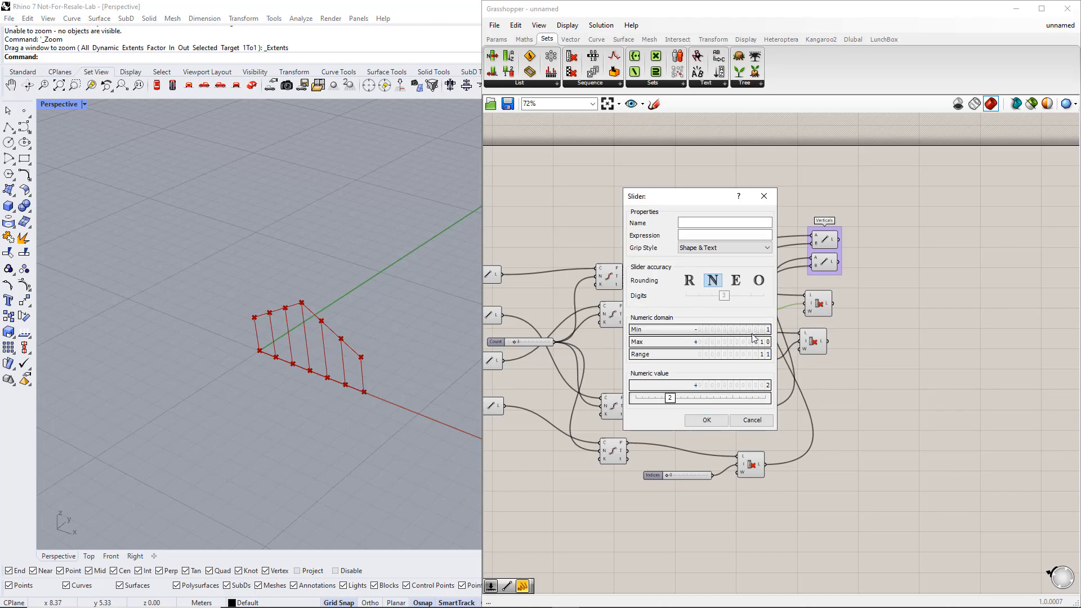
pyautogui.click(707, 421)
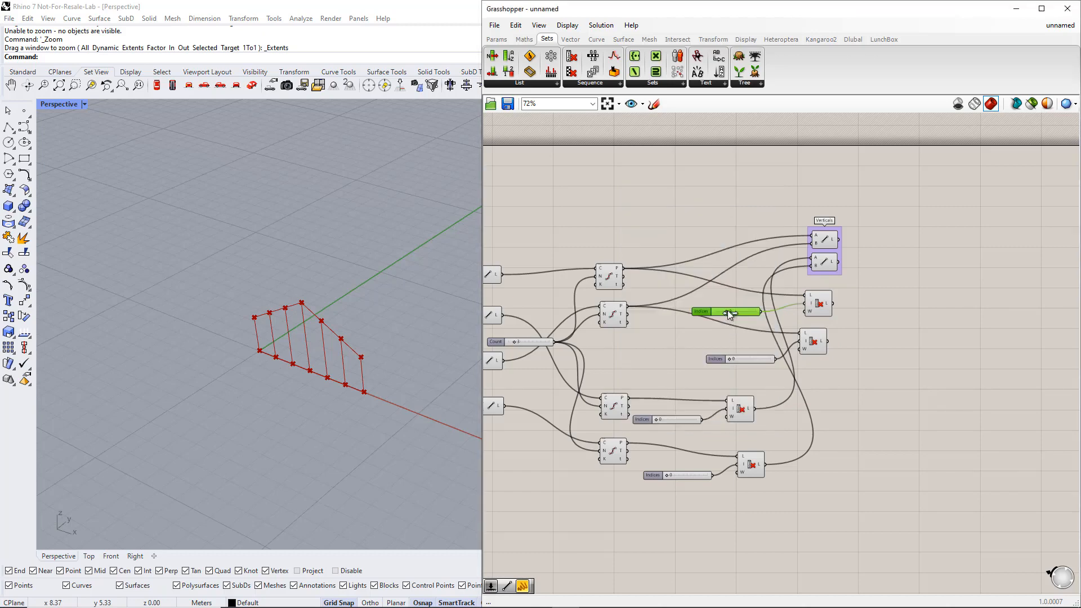
pyautogui.click(819, 304)
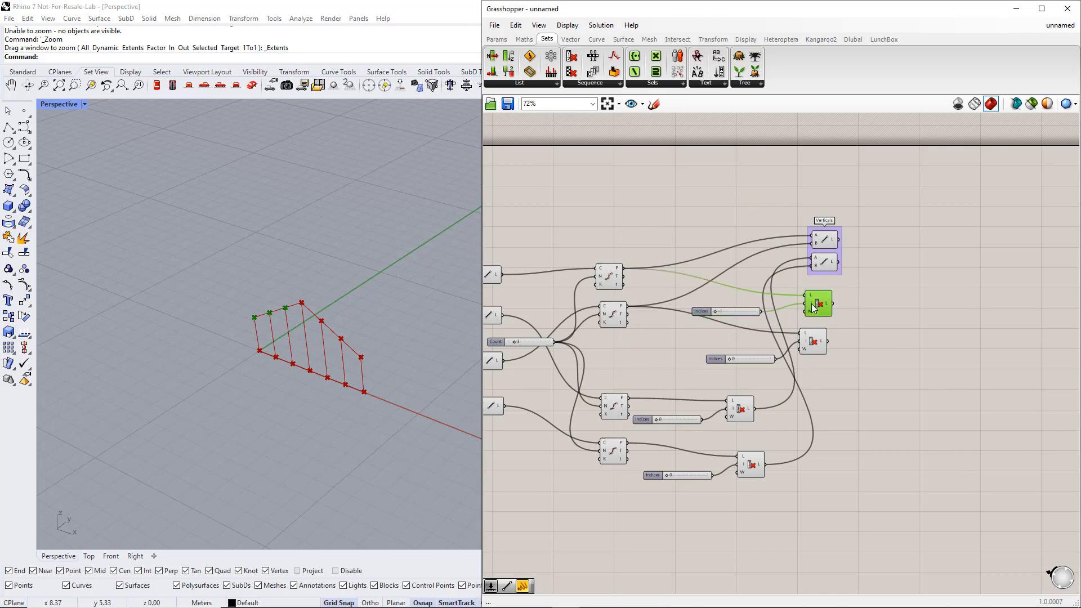
pyautogui.click(815, 342)
# Add a Line component joining the outputs of the two upper Cull Index components to form diagonals.
pyautogui.doubleClick(881, 327)
pyautogui.write('line')
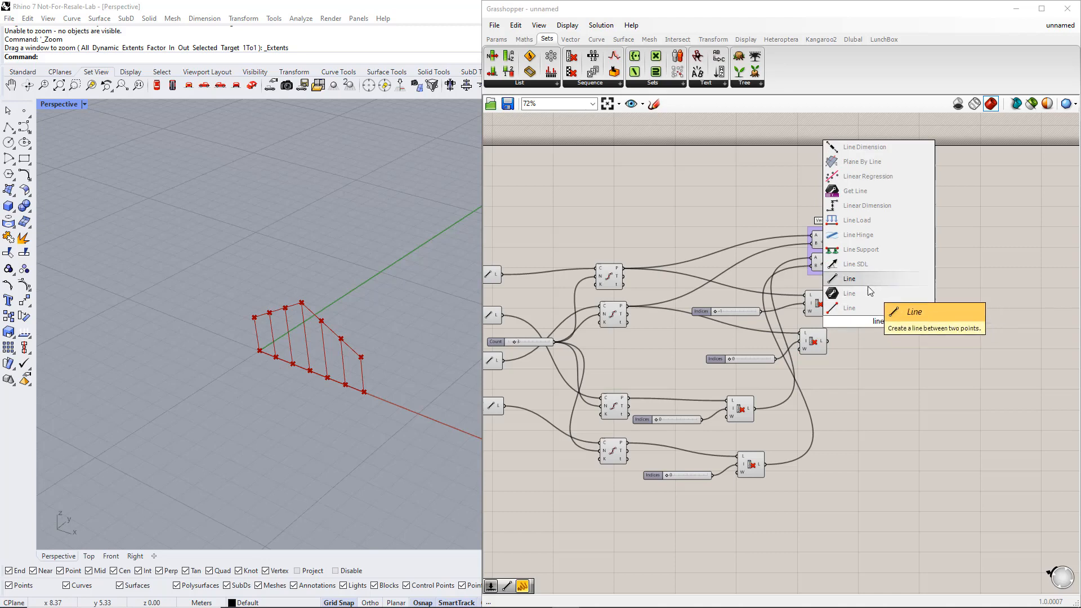
pyautogui.click(848, 293)
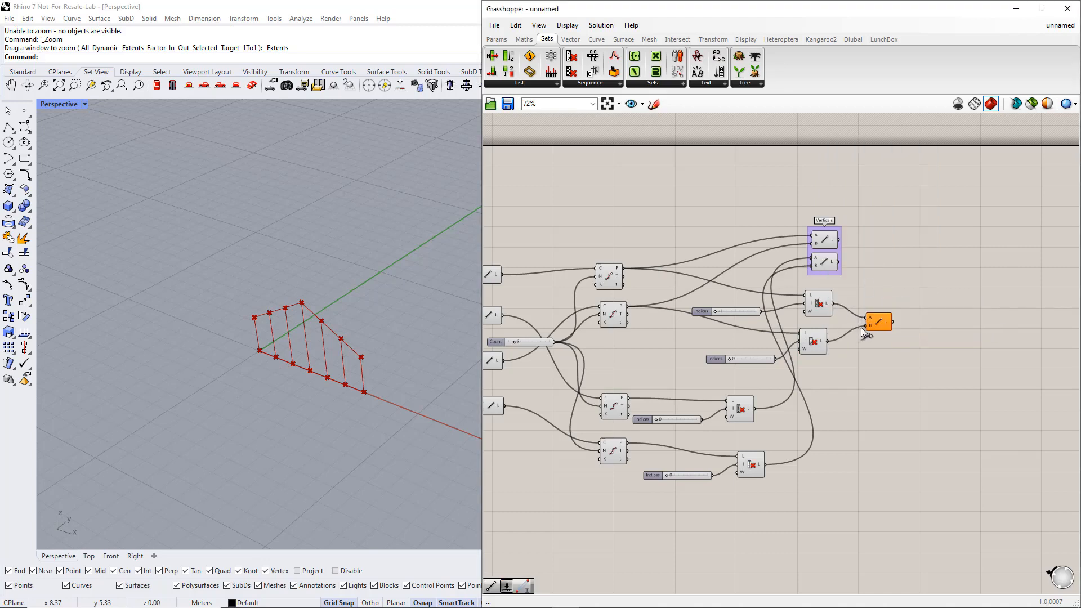
pyautogui.moveTo(862, 331); pyautogui.dragTo(864, 332)
pyautogui.click(881, 323)
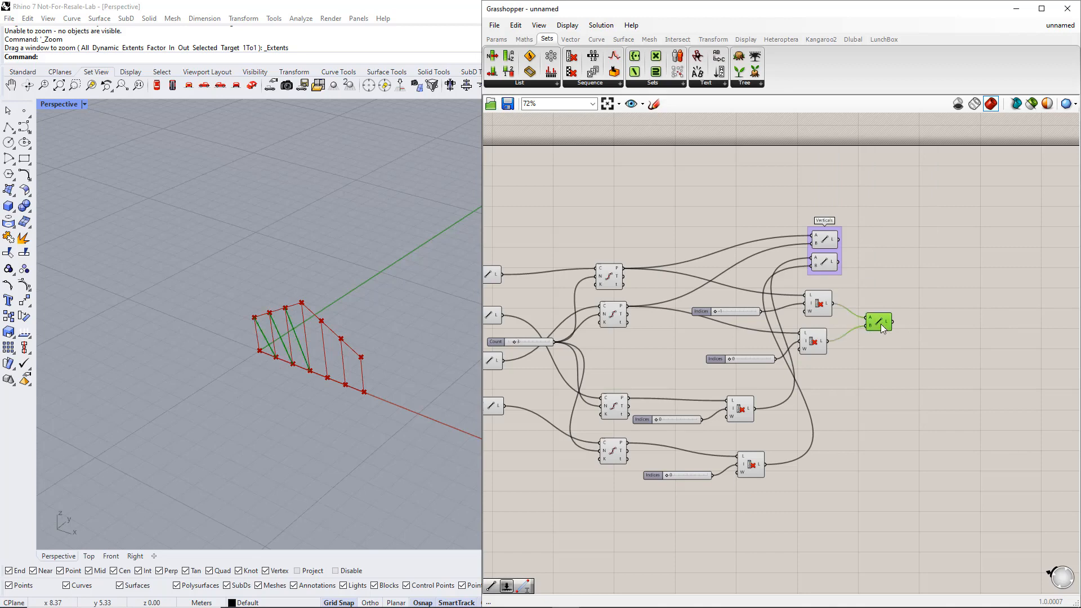
pyautogui.click(884, 343)
# Duplicate the diagonal Line with its two Cull Index components and sliders, feeding the copy from the lower pair of Divide Curves.
pyautogui.moveTo(892, 380); pyautogui.dragTo(690, 297)
pyautogui.keyDown('alt'); pyautogui.moveTo(807, 302); pyautogui.dragTo(901, 388); pyautogui.keyUp('alt')
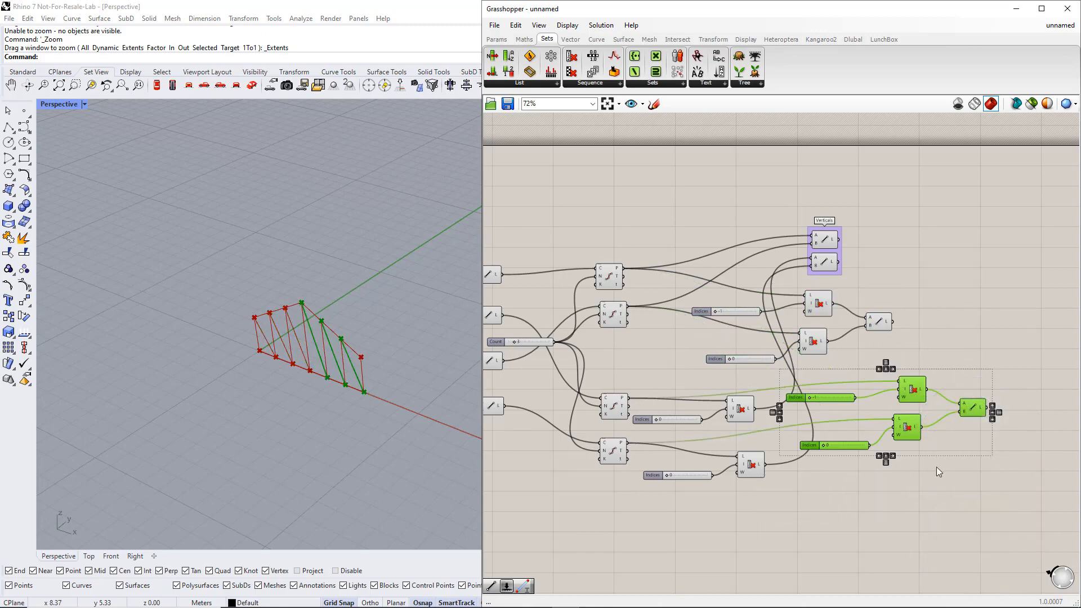
pyautogui.click(937, 467)
pyautogui.click(615, 407)
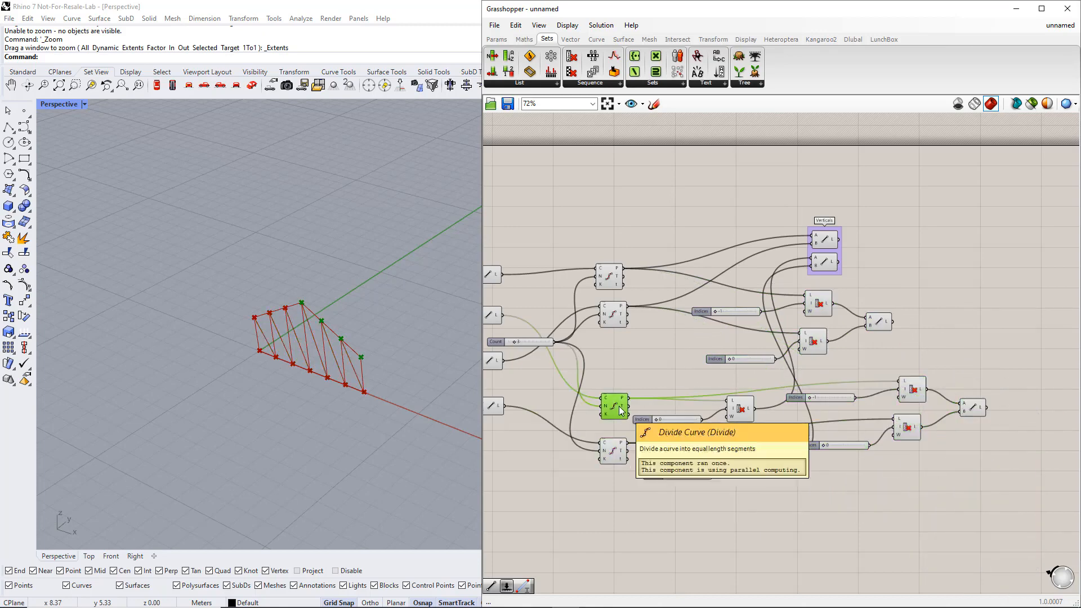
# Add a number slider with value 0 and connect it to the indices of the upper Cull Index in the copied diagonal pair.
pyautogui.moveTo(837, 402); pyautogui.dragTo(840, 407)
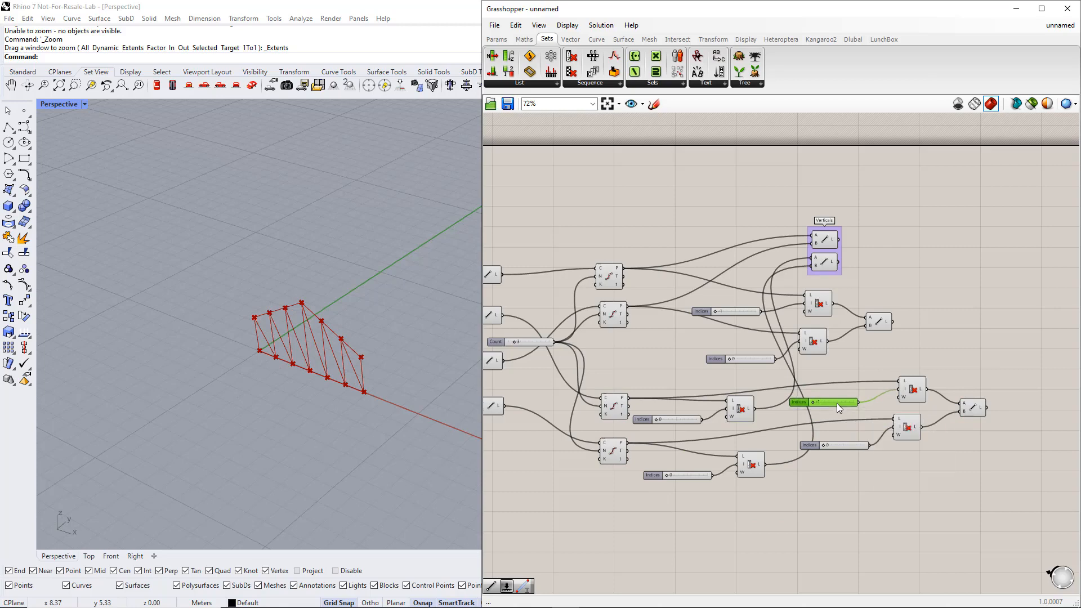
pyautogui.doubleClick(847, 391)
pyautogui.write('0')
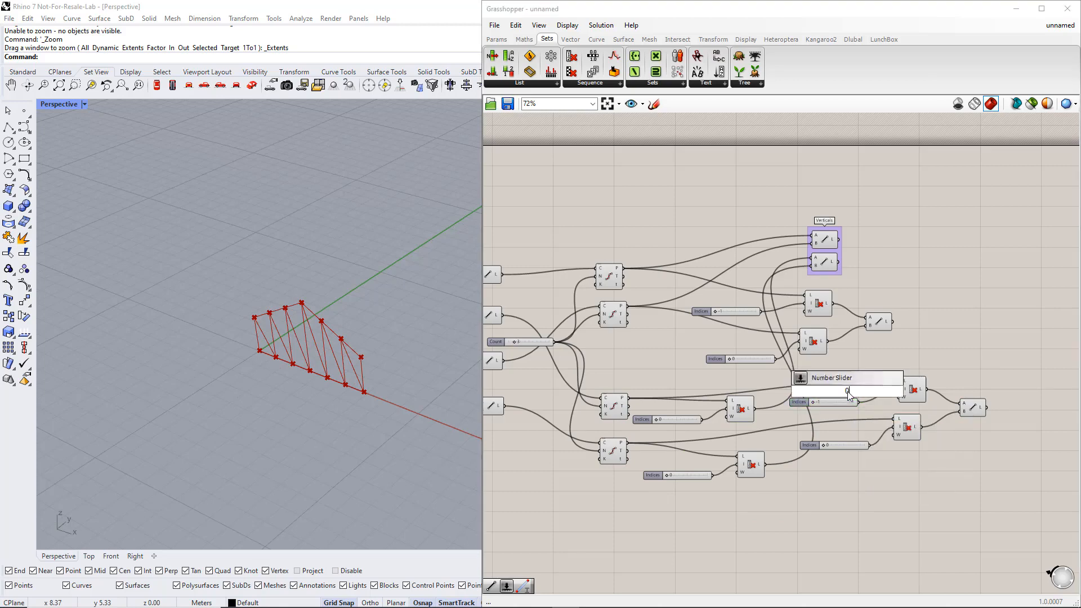
pyautogui.press('Return')
pyautogui.moveTo(879, 392); pyautogui.dragTo(900, 390)
# Connect the -1 slider to the lower Cull Index of the copied diagonal pair and delete that component's old 0 slider.
pyautogui.moveTo(833, 403); pyautogui.dragTo(849, 471)
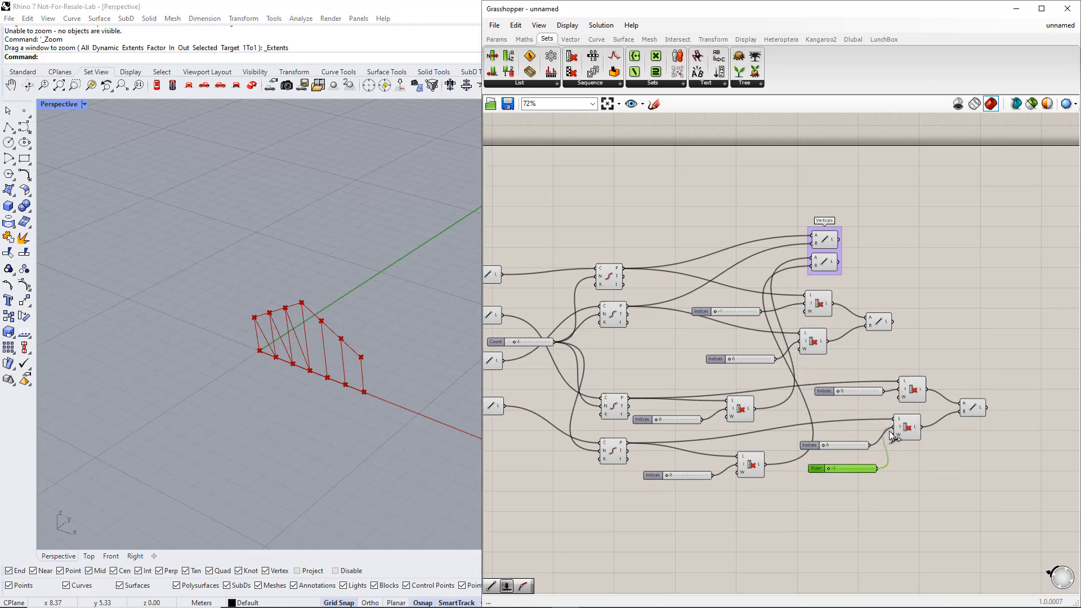
pyautogui.moveTo(890, 431); pyautogui.dragTo(894, 428)
pyautogui.click(841, 444)
pyautogui.press('Delete')
pyautogui.moveTo(840, 471); pyautogui.dragTo(842, 437)
# Place the two diagonal Line components together, group them as "Diagonals", and move the Verticals group above them.
pyautogui.moveTo(878, 324); pyautogui.dragTo(926, 328)
pyautogui.moveTo(973, 409); pyautogui.dragTo(965, 338)
pyautogui.moveTo(992, 313); pyautogui.dragTo(939, 365)
pyautogui.hotkey('ctrl', 'g')
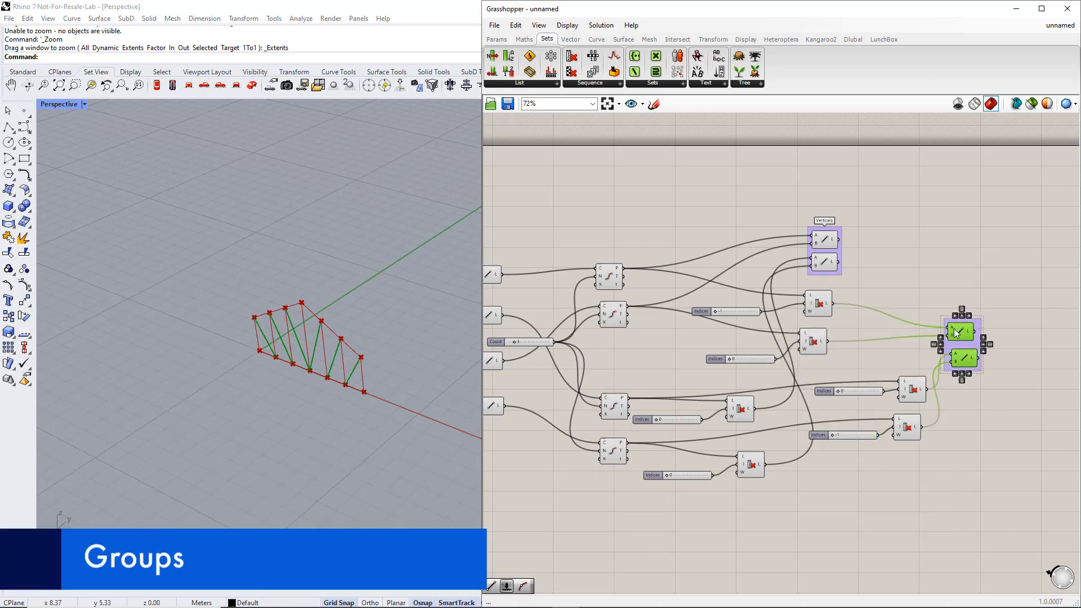
pyautogui.scroll(2, 956, 336)
pyautogui.rightClick(956, 343)
pyautogui.write('Diagonal')
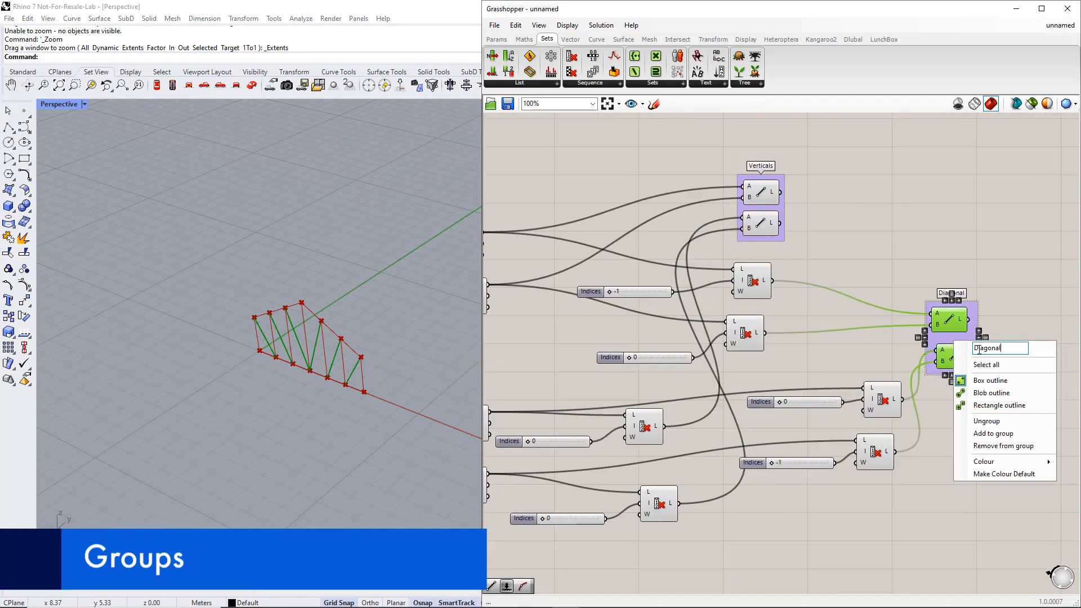
pyautogui.write('s')
pyautogui.click(1012, 329)
pyautogui.moveTo(783, 212); pyautogui.dragTo(968, 238)
# Move the two upper-edge Line components below the Diagonals group and group them as "Upper chord".
pyautogui.moveTo(1010, 319); pyautogui.dragTo(959, 275, button='right')
pyautogui.scroll(-2, 958, 275)
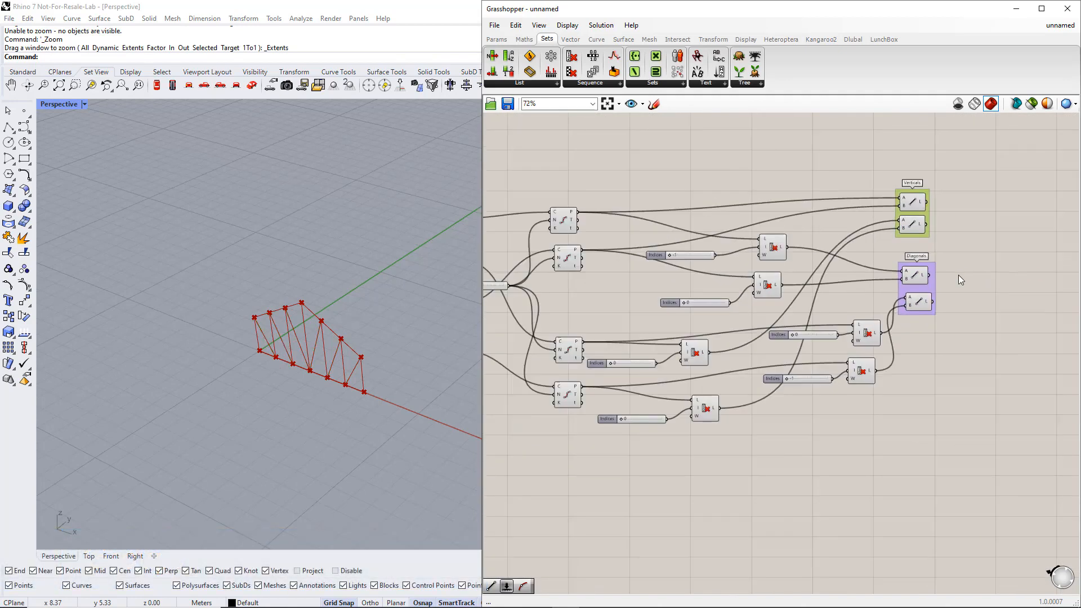
pyautogui.scroll(-1, 959, 275)
pyautogui.moveTo(544, 214); pyautogui.dragTo(505, 272)
pyautogui.moveTo(521, 231); pyautogui.dragTo(931, 339)
pyautogui.scroll(3, 935, 342)
pyautogui.click(937, 359)
pyautogui.moveTo(924, 393); pyautogui.dragTo(901, 321)
pyautogui.hotkey('ctrl', 'g')
pyautogui.rightClick(921, 328)
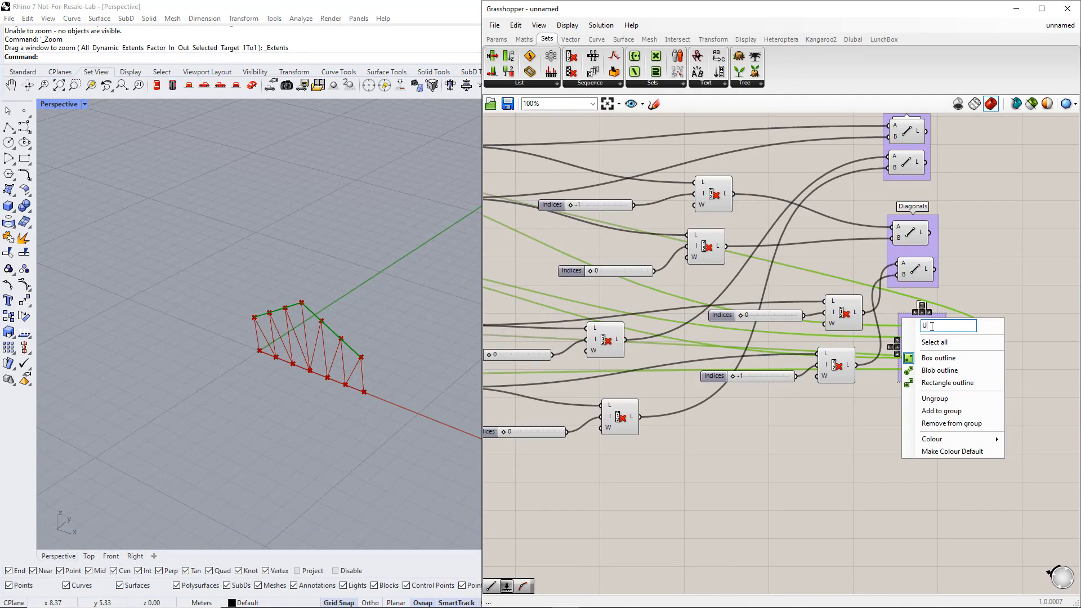
pyautogui.write('Upper chord')
pyautogui.click(986, 498)
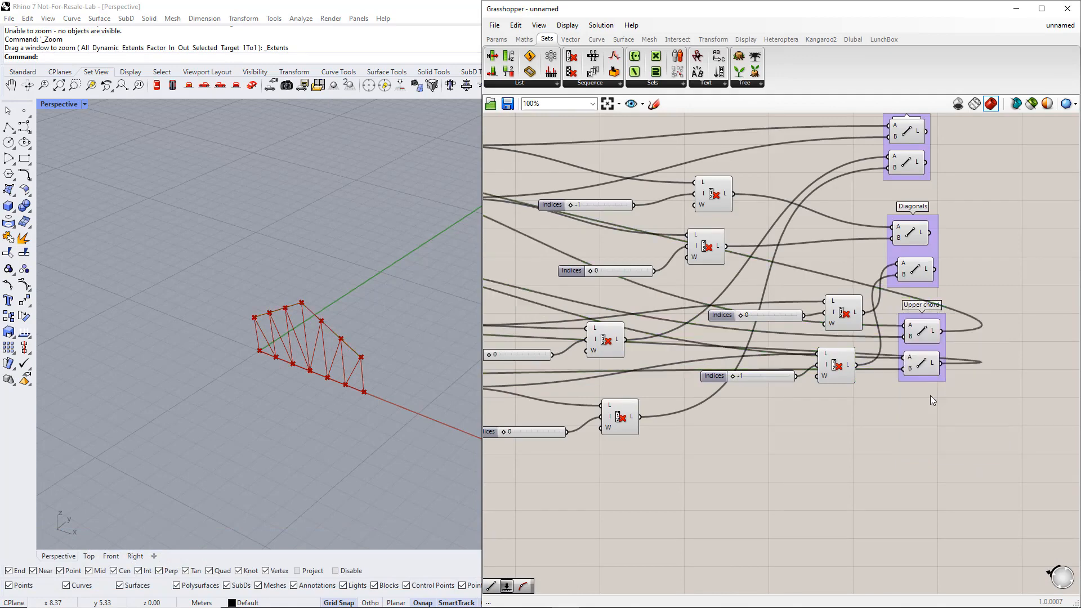
# Disable the preview of the two Line components that form the halves of the truss's bottom edge.
pyautogui.moveTo(837, 429); pyautogui.dragTo(763, 482, button='right')
pyautogui.scroll(-2, 886, 454)
pyautogui.click(895, 355)
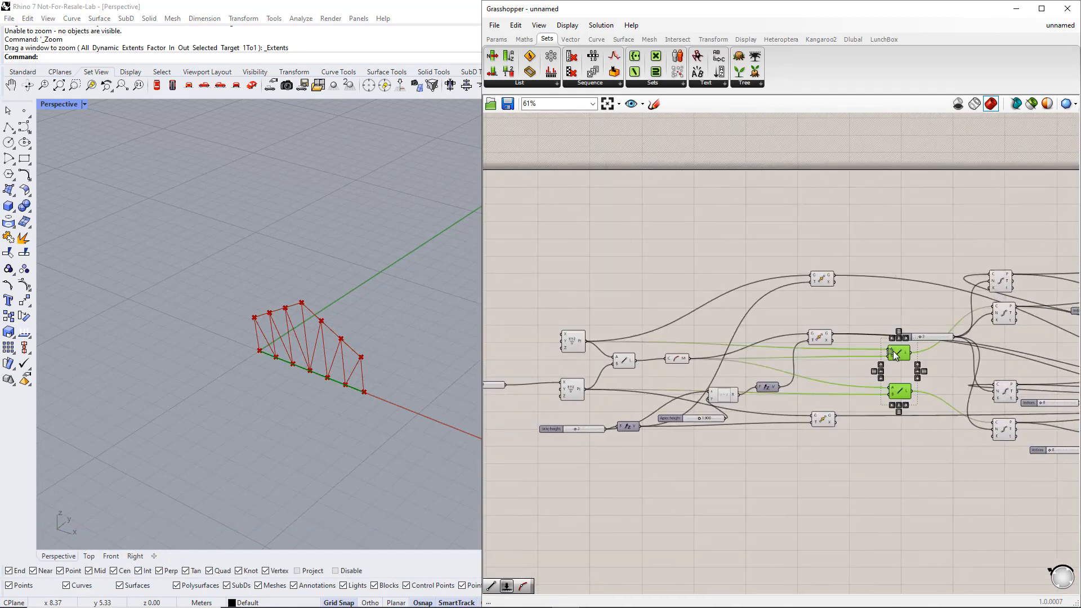
pyautogui.scroll(1, 898, 354)
pyautogui.middleClick(899, 353)
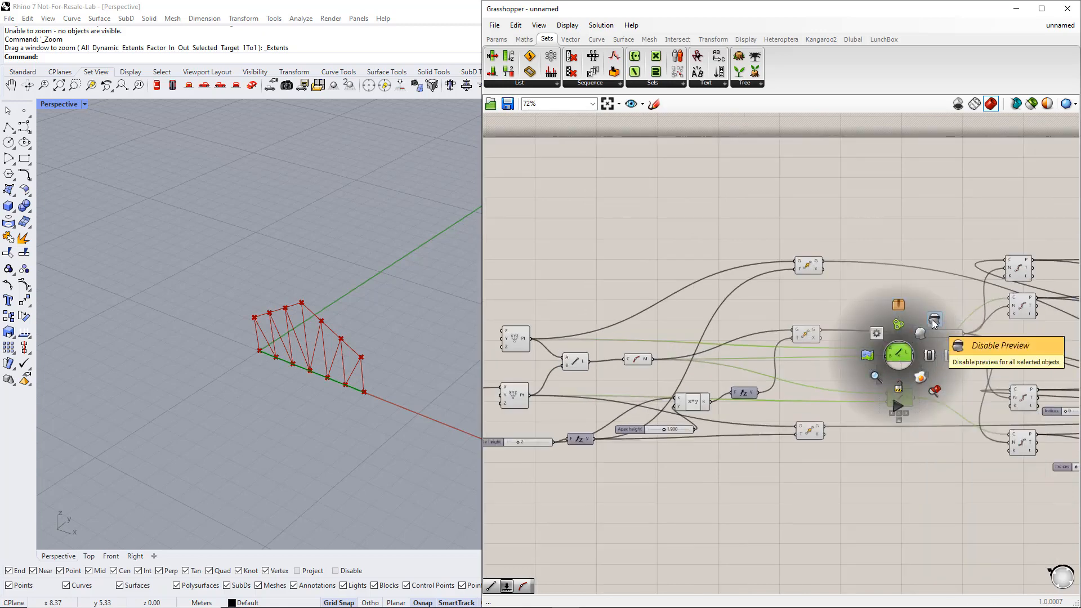
pyautogui.click(951, 356)
pyautogui.moveTo(919, 417); pyautogui.dragTo(899, 357)
pyautogui.click(848, 372)
# Move the full-length bottom Line component below the Upper chord group and group it as "Lower chord".
pyautogui.scroll(-3, 790, 459)
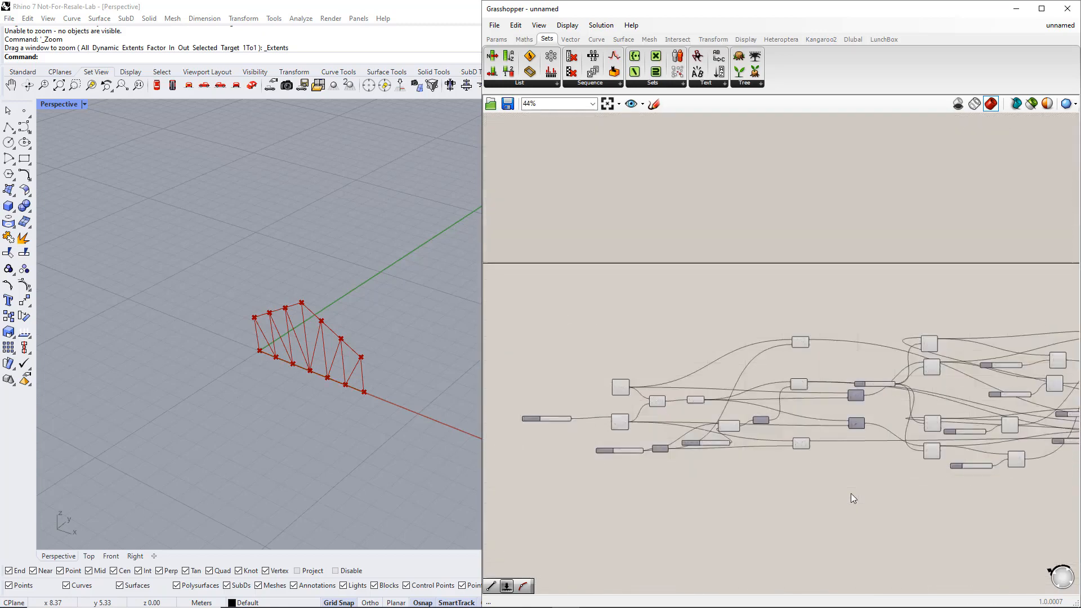
pyautogui.moveTo(861, 494); pyautogui.dragTo(771, 478, button='right')
pyautogui.moveTo(565, 391); pyautogui.dragTo(1053, 449)
pyautogui.moveTo(1072, 499); pyautogui.dragTo(936, 469, button='right')
pyautogui.scroll(3, 847, 402)
pyautogui.hotkey('ctrl', 'g')
pyautogui.scroll(5, 802, 420)
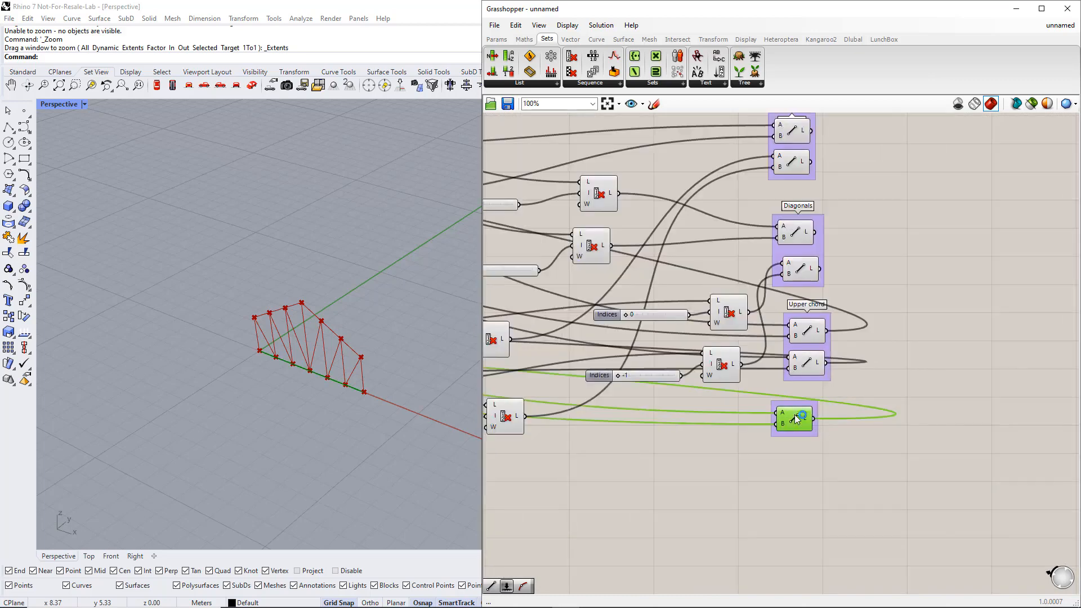
pyautogui.rightClick(784, 398)
pyautogui.write('Lower chord')
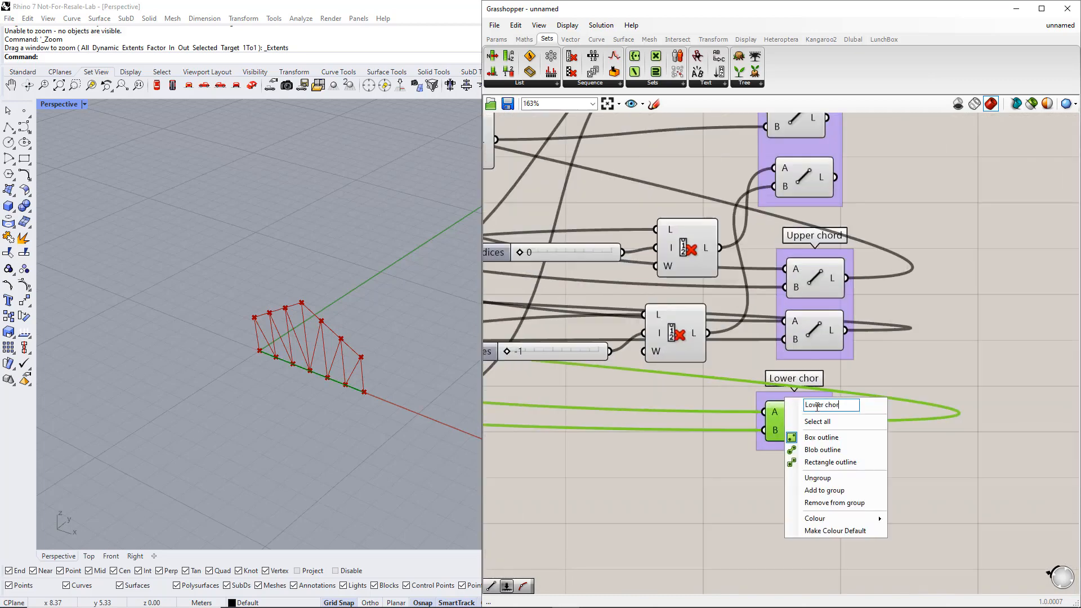
pyautogui.press('Return')
# Colour the Lower chord group turquoise and the Upper chord group dark red.
pyautogui.rightClick(819, 449)
pyautogui.moveTo(850, 570)
pyautogui.click(1007, 550)
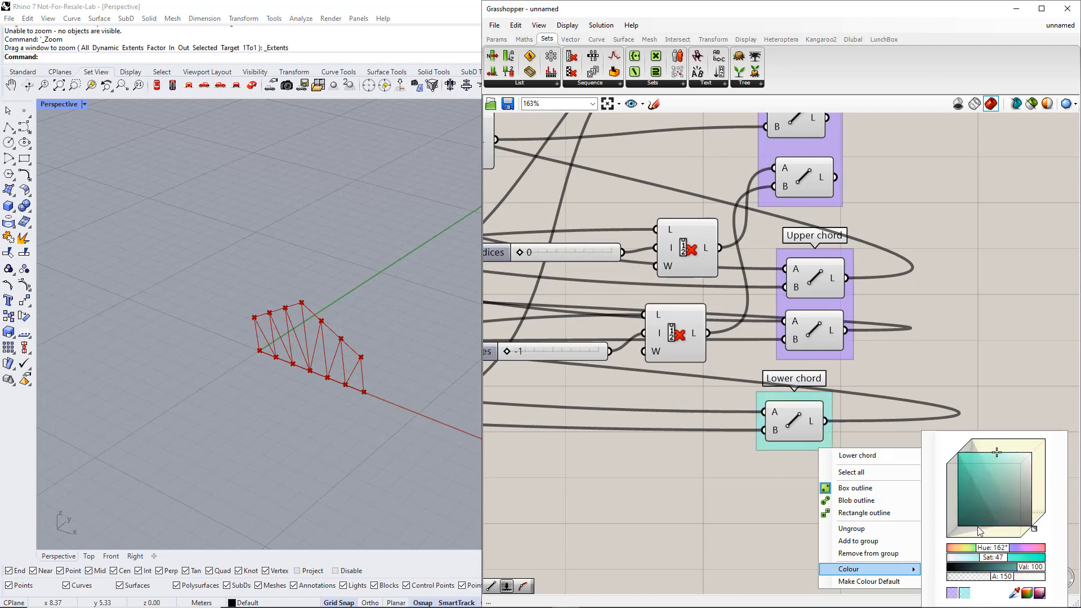
pyautogui.rightClick(823, 301)
pyautogui.moveTo(862, 422)
pyautogui.click(1043, 534)
pyautogui.click(1003, 357)
# Colour the Diagonals group pink.
pyautogui.scroll(-4, 989, 361)
pyautogui.moveTo(971, 335); pyautogui.dragTo(839, 387, button='right')
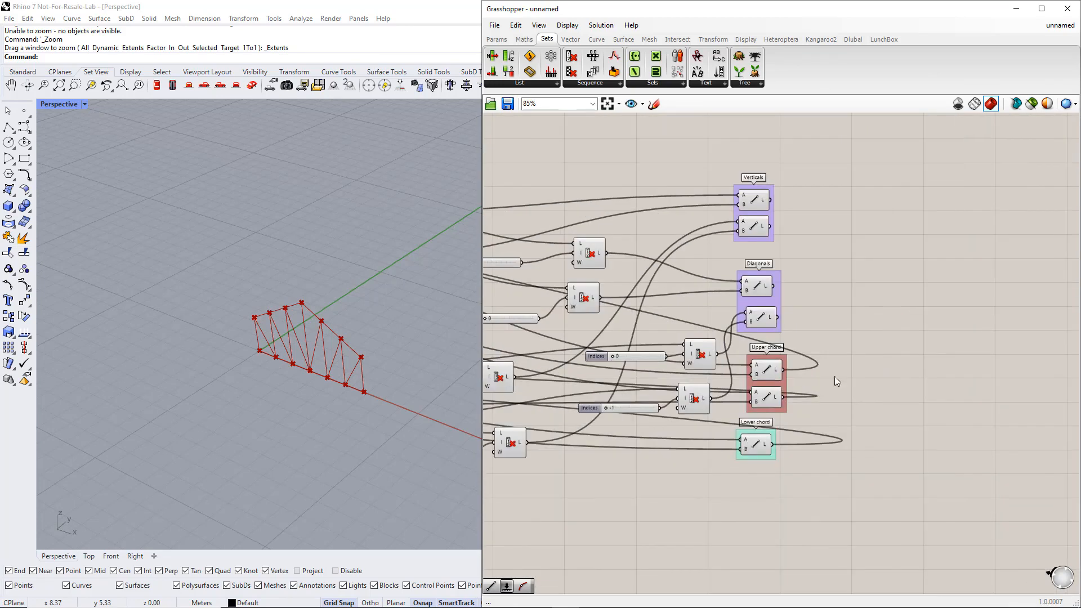
pyautogui.rightClick(767, 302)
pyautogui.click(989, 535)
pyautogui.click(921, 364)
# Move the Apex height and Side height sliders under the Total length slider at the start of the definition.
pyautogui.moveTo(886, 324); pyautogui.dragTo(951, 343, button='right')
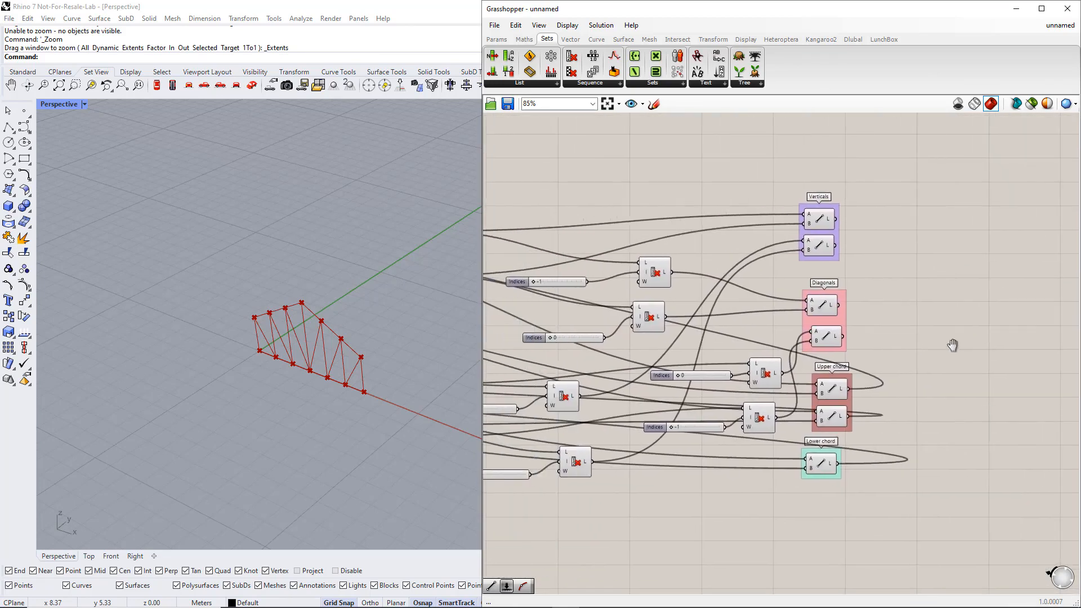
pyautogui.moveTo(656, 393); pyautogui.dragTo(822, 384, button='right')
pyautogui.scroll(-2, 821, 389)
pyautogui.moveTo(634, 414); pyautogui.dragTo(787, 395, button='right')
pyautogui.moveTo(546, 425); pyautogui.dragTo(694, 410, button='right')
pyautogui.scroll(-2, 694, 410)
pyautogui.moveTo(625, 415); pyautogui.dragTo(681, 404, button='right')
pyautogui.scroll(3, 681, 404)
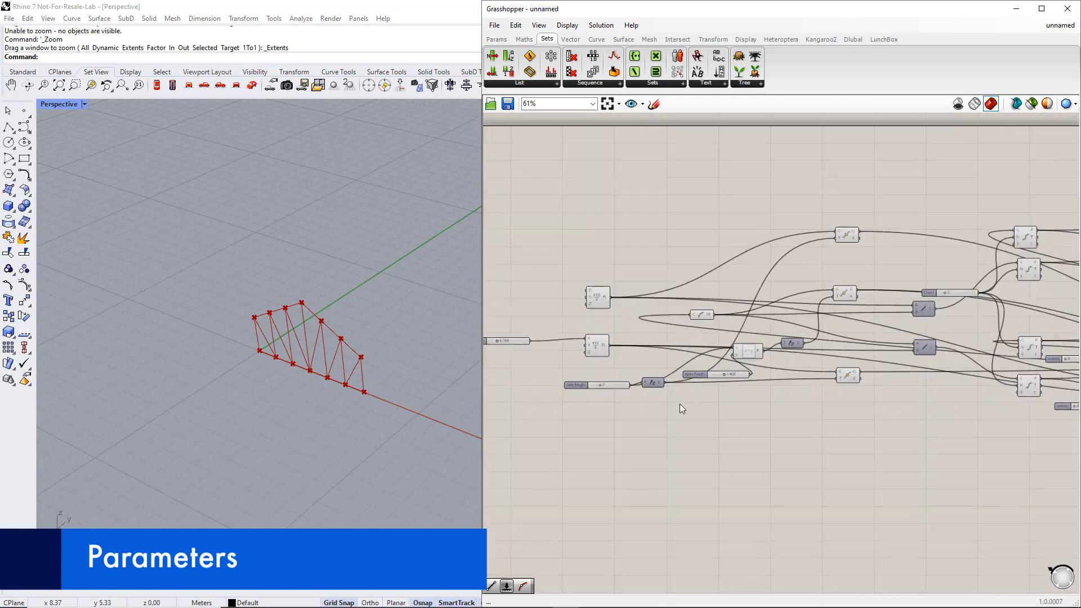
pyautogui.moveTo(718, 373); pyautogui.dragTo(528, 358)
pyautogui.moveTo(580, 394); pyautogui.dragTo(677, 386, button='right')
pyautogui.moveTo(628, 348); pyautogui.dragTo(567, 339)
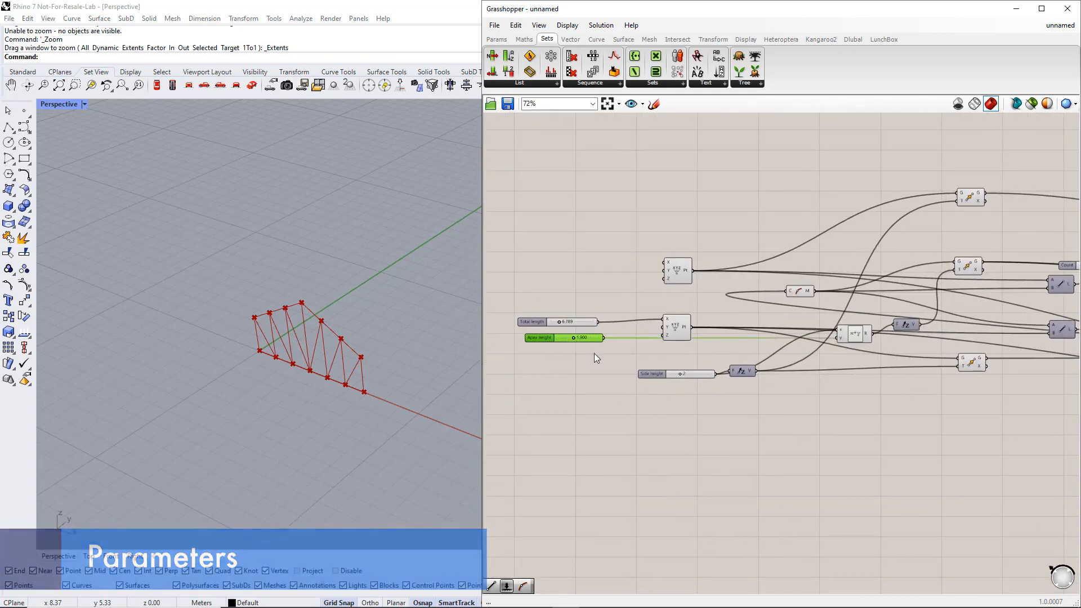
pyautogui.moveTo(779, 406); pyautogui.dragTo(842, 411, button='right')
pyautogui.click(752, 381)
pyautogui.moveTo(751, 380); pyautogui.dragTo(640, 360)
# Move the Count slider below the other parameter sliders and set the Side height to 1.
pyautogui.scroll(-2, 640, 360)
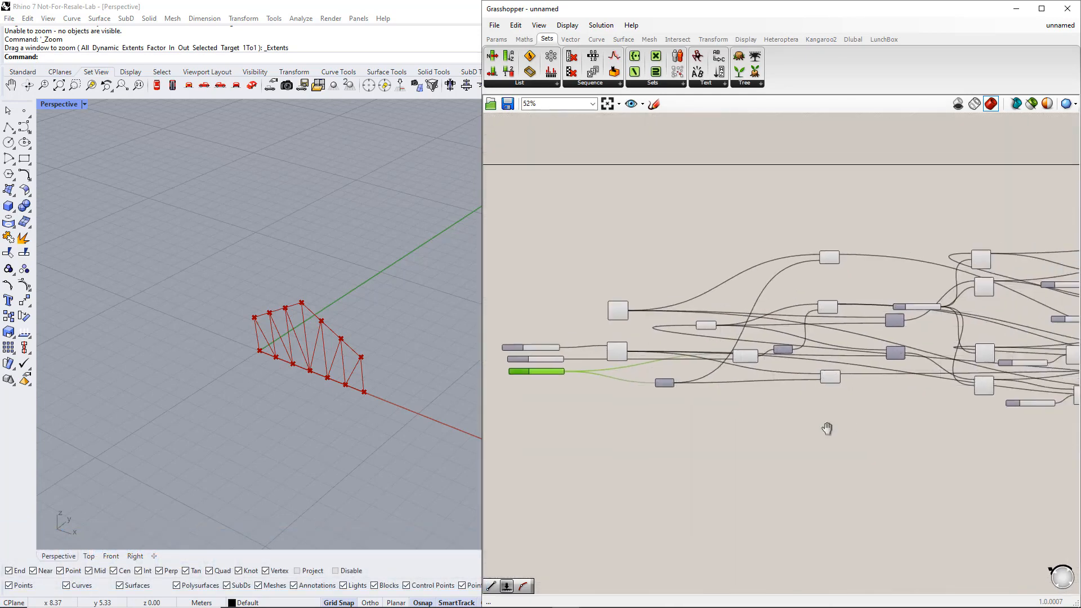
pyautogui.scroll(3, 901, 310)
pyautogui.moveTo(904, 313); pyautogui.dragTo(702, 448)
pyautogui.moveTo(702, 448); pyautogui.dragTo(1035, 387, button='right')
pyautogui.moveTo(1035, 387); pyautogui.dragTo(595, 401)
pyautogui.moveTo(592, 358); pyautogui.dragTo(570, 364)
pyautogui.moveTo(564, 401); pyautogui.dragTo(559, 382)
# Rename the Count slider "Number of bays".
pyautogui.scroll(3, 558, 381)
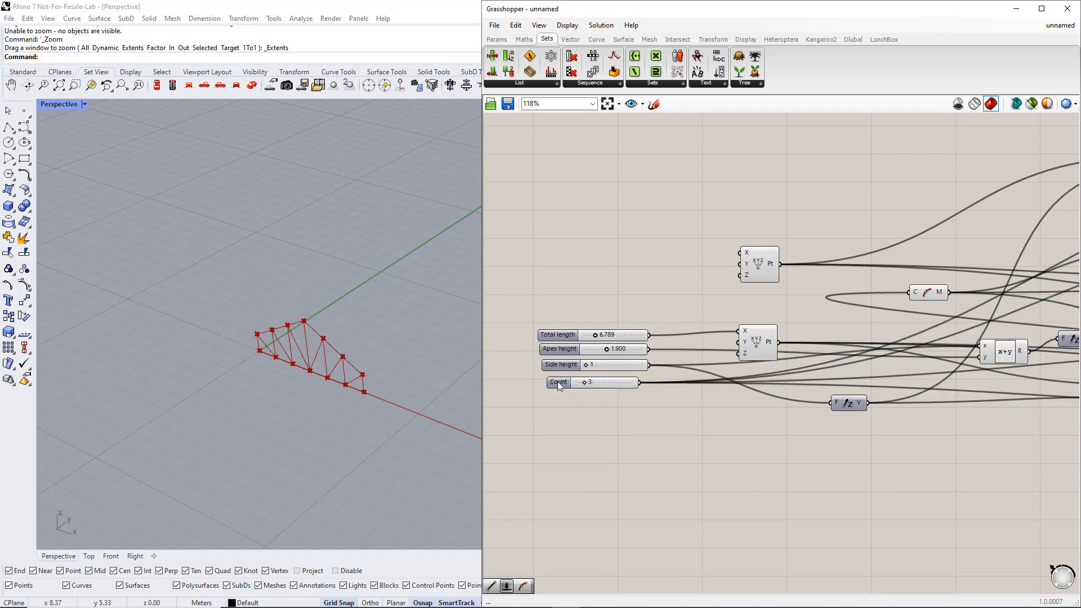
pyautogui.doubleClick(556, 383)
pyautogui.click(550, 293)
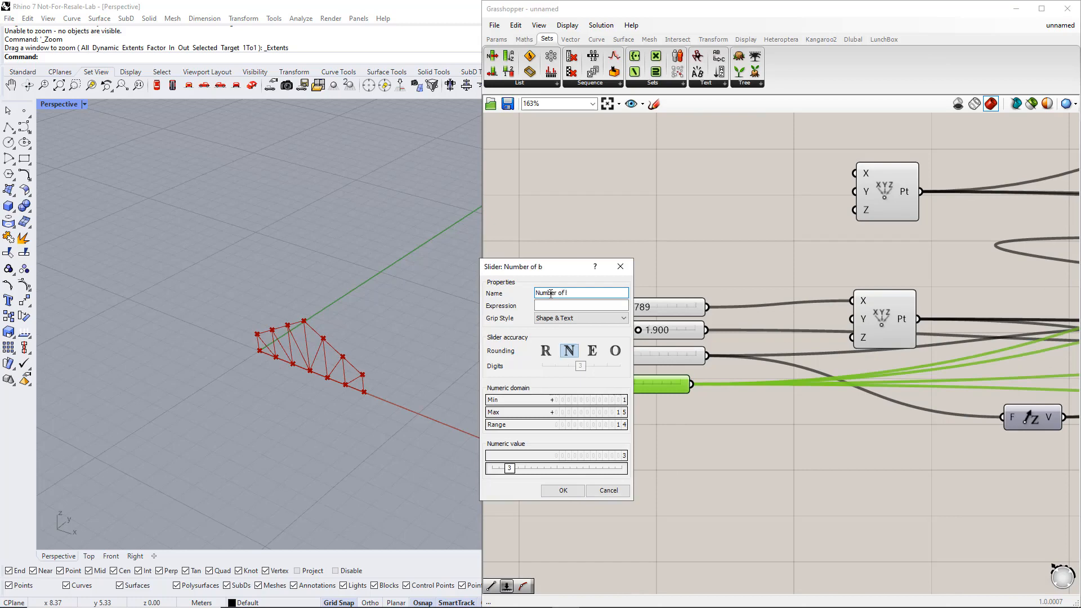
pyautogui.write('Number of bays')
pyautogui.click(563, 490)
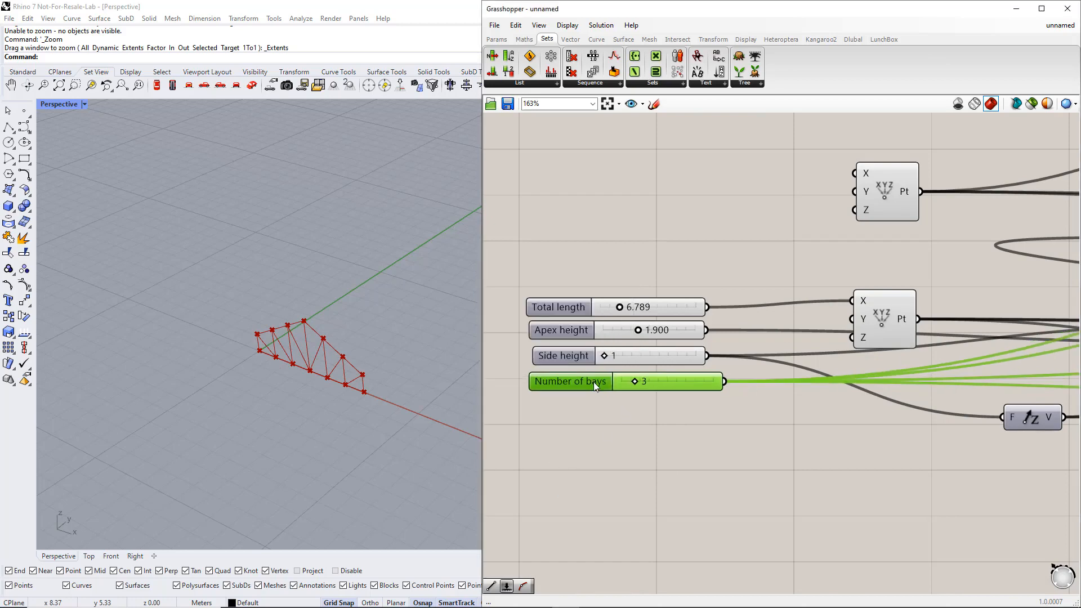
# Group the four input sliders as "Parameters" and colour the group turquoise.
pyautogui.moveTo(504, 416); pyautogui.dragTo(768, 251)
pyautogui.hotkey('ctrl', 'g')
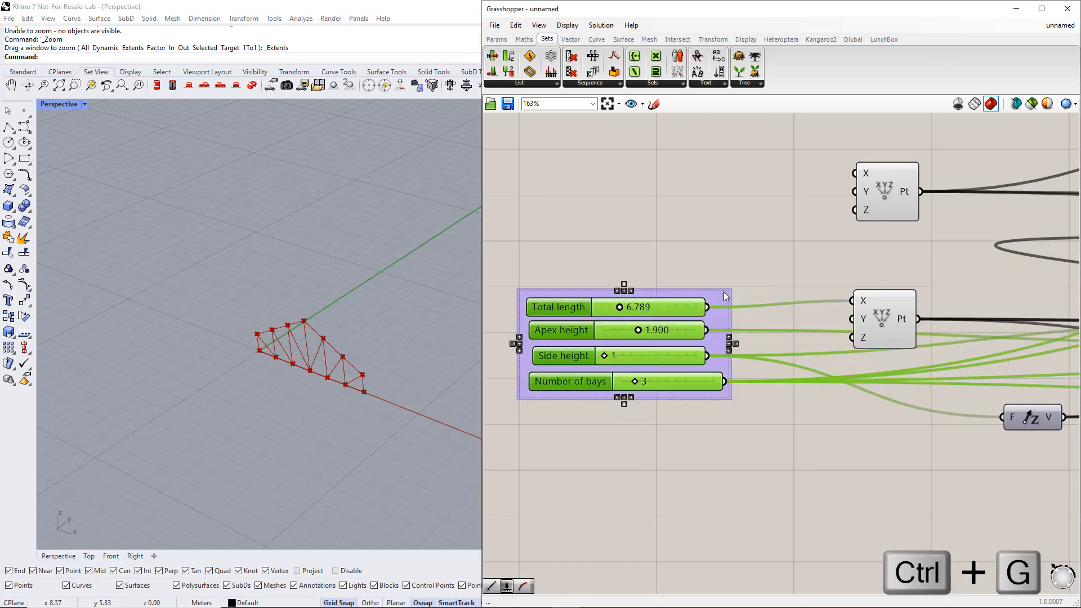
pyautogui.rightClick(723, 294)
pyautogui.write('Para')
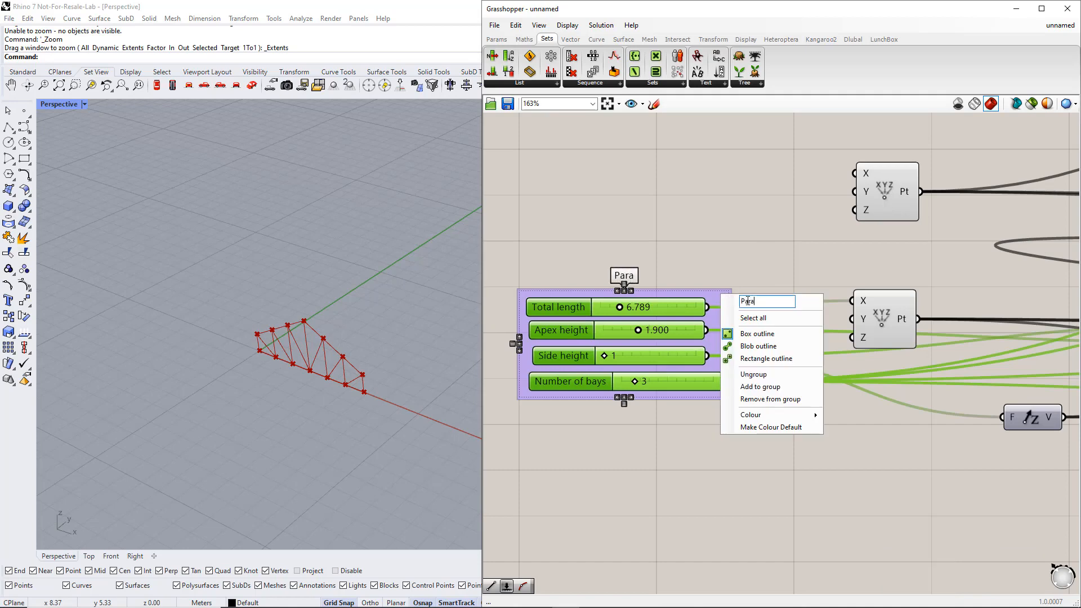
pyautogui.write('meters')
pyautogui.click(780, 415)
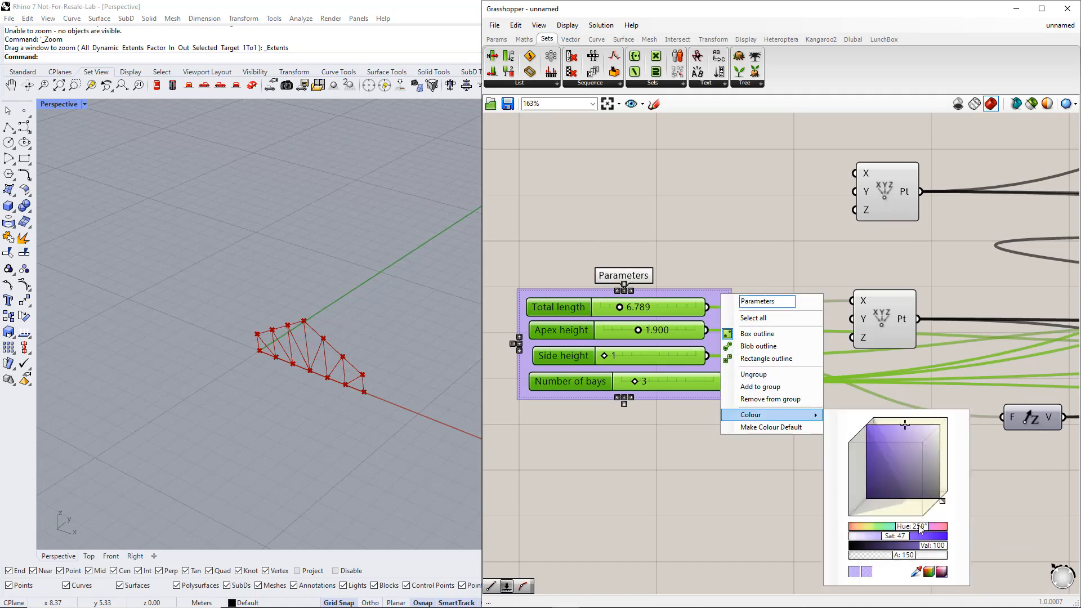
pyautogui.moveTo(919, 526)
pyautogui.mouseDown()
pyautogui.moveTo(888, 533)
pyautogui.moveTo(903, 531)
pyautogui.mouseUp()
pyautogui.click(751, 525)
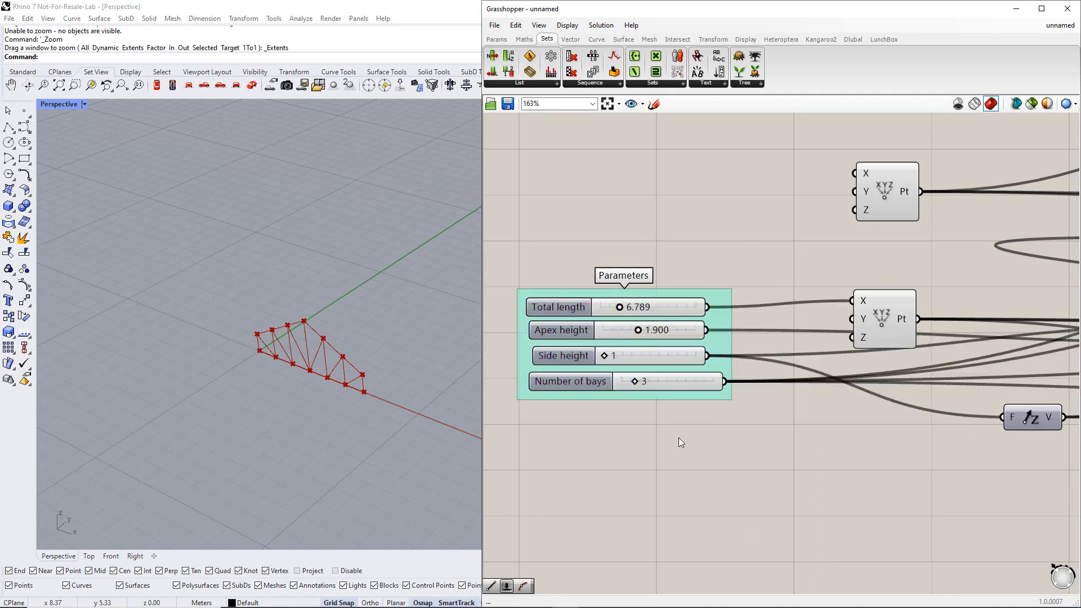
# Switch the Total length slider to integer values and set it to 18.
pyautogui.click(572, 362)
pyautogui.scroll(3, 326, 390)
pyautogui.scroll(-3, 328, 394)
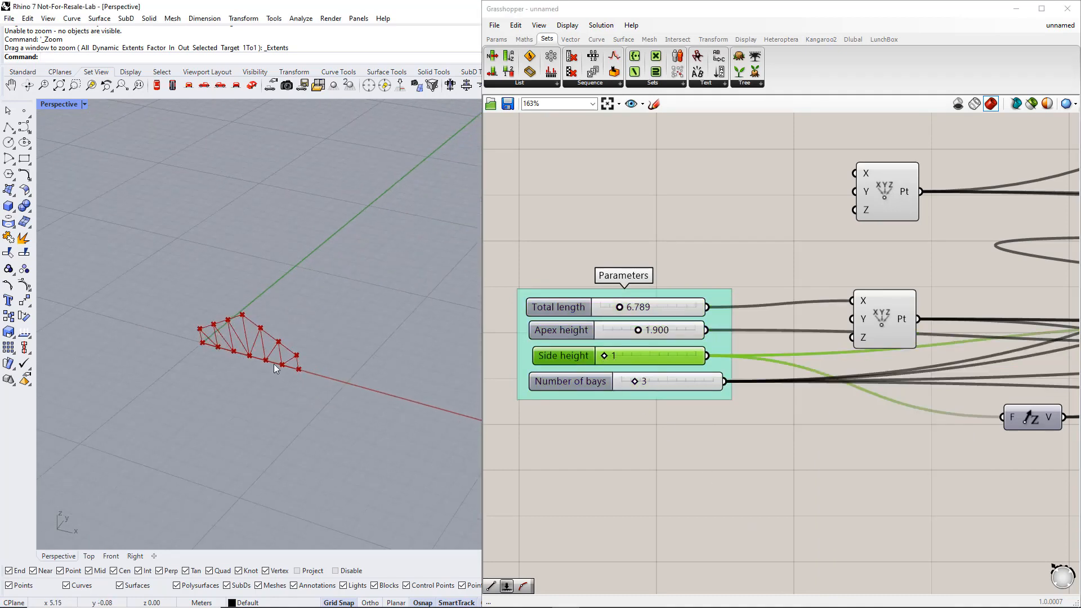
pyautogui.moveTo(606, 356)
pyautogui.mouseDown()
pyautogui.moveTo(620, 362)
pyautogui.moveTo(610, 360)
pyautogui.mouseUp()
pyautogui.moveTo(619, 308); pyautogui.dragTo(656, 307)
pyautogui.rightClick(582, 307)
pyautogui.moveTo(631, 338)
pyautogui.click(724, 353)
# Set the Apex height to 1.286, the Side height to 3 and the Total length to 16, inspecting the truss shape.
pyautogui.scroll(3, 288, 372)
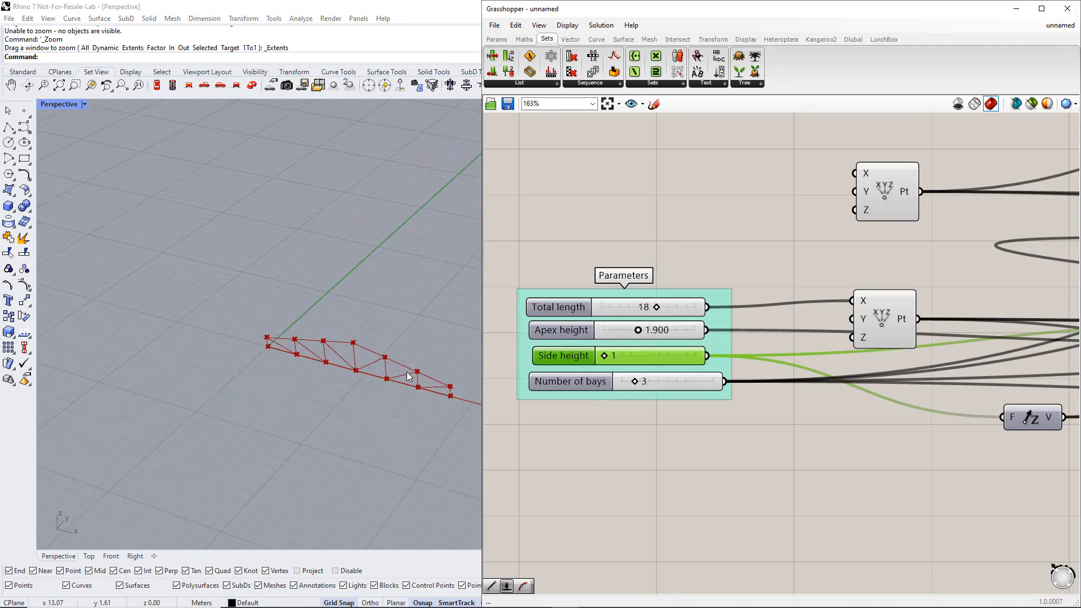
pyautogui.scroll(-2, 288, 372)
pyautogui.keyDown('shift'); pyautogui.moveTo(350, 402); pyautogui.dragTo(321, 362, button='right'); pyautogui.keyUp('shift')
pyautogui.scroll(4, 321, 362)
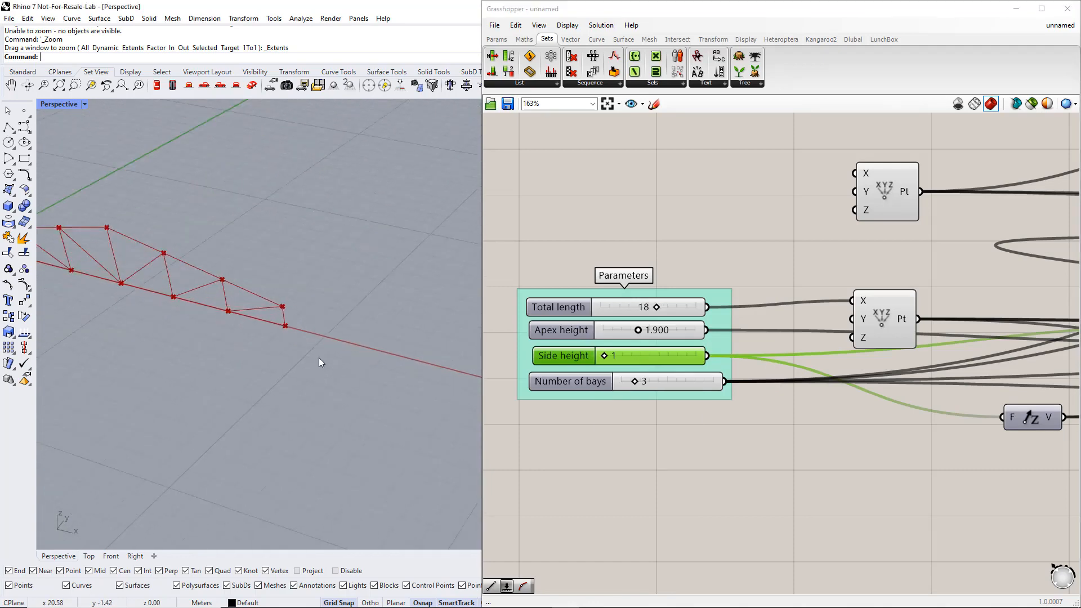
pyautogui.scroll(-4, 321, 362)
pyautogui.moveTo(638, 331)
pyautogui.mouseDown()
pyautogui.moveTo(654, 332)
pyautogui.moveTo(618, 333)
pyautogui.moveTo(626, 332)
pyautogui.mouseUp()
pyautogui.moveTo(657, 308); pyautogui.dragTo(693, 308)
pyautogui.moveTo(605, 356); pyautogui.dragTo(635, 383)
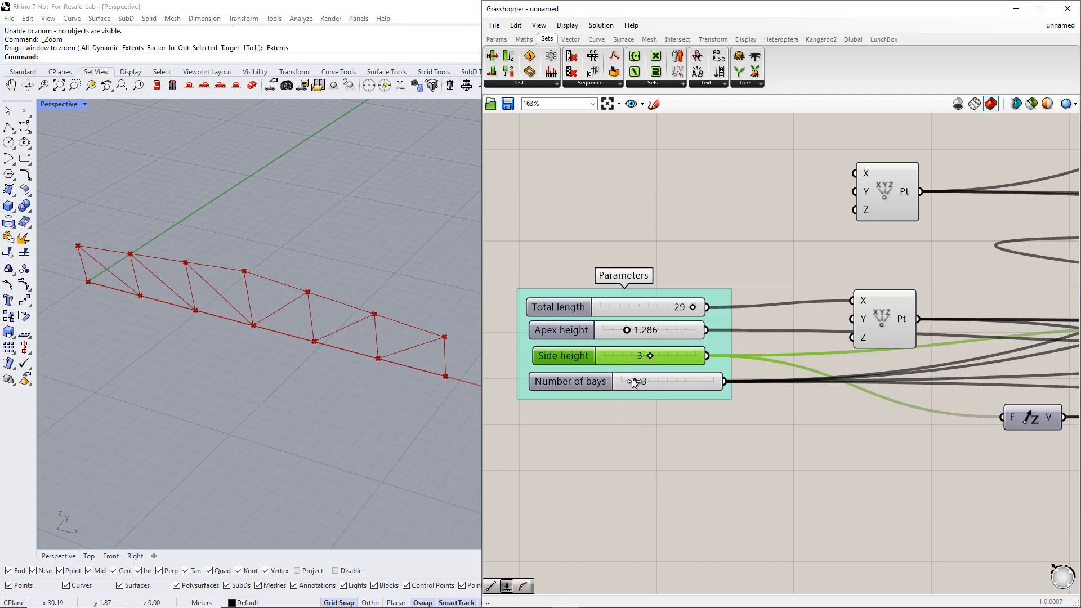
pyautogui.moveTo(688, 316); pyautogui.dragTo(649, 314)
pyautogui.scroll(3, 253, 372)
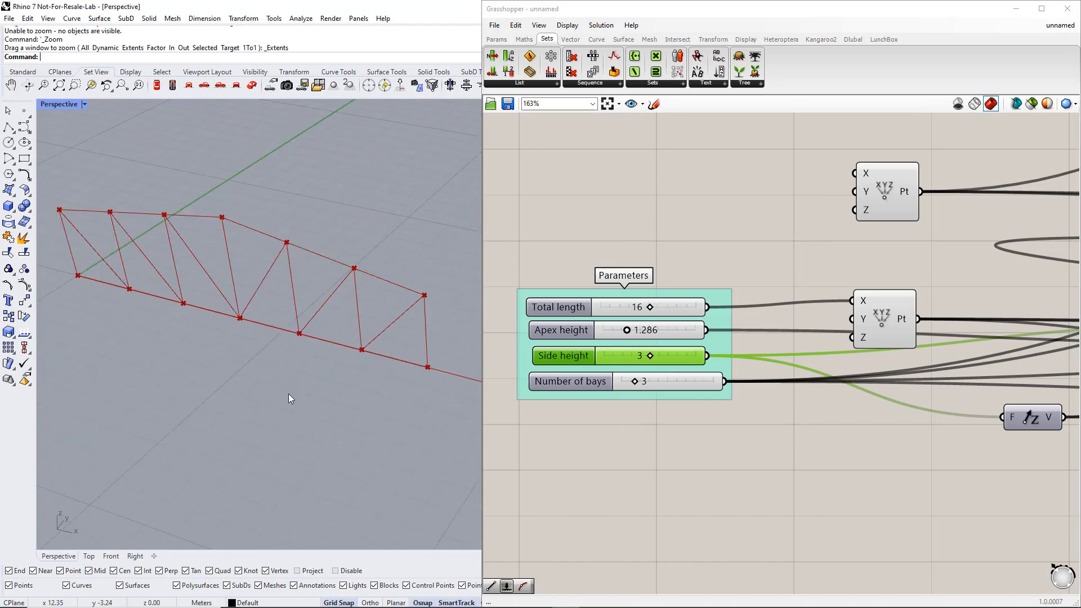
pyautogui.click(660, 439)
pyautogui.scroll(-7, 688, 422)
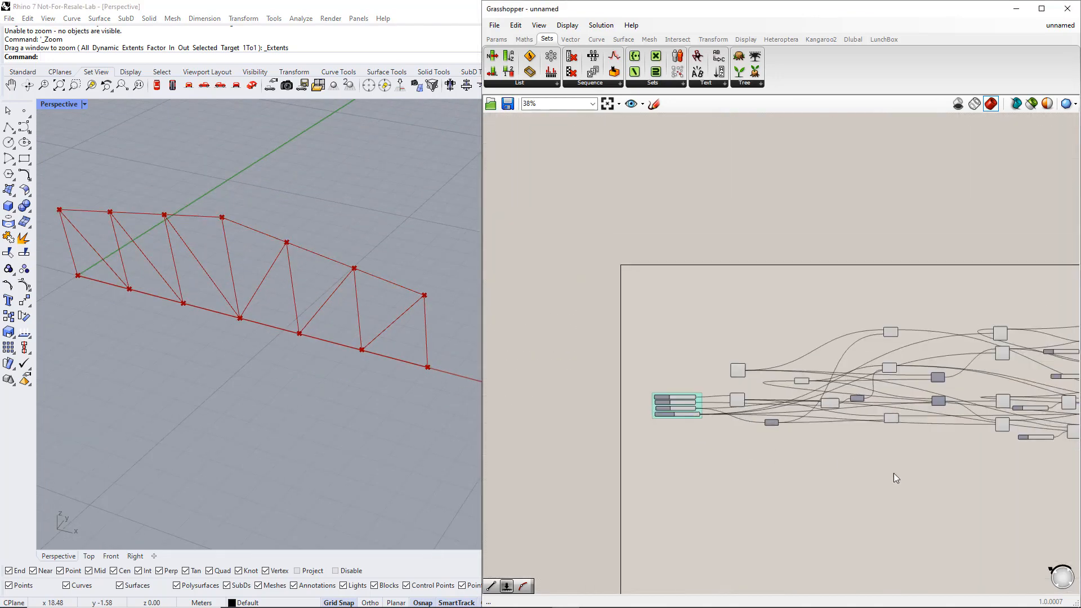
pyautogui.moveTo(894, 473); pyautogui.dragTo(846, 383, button='right')
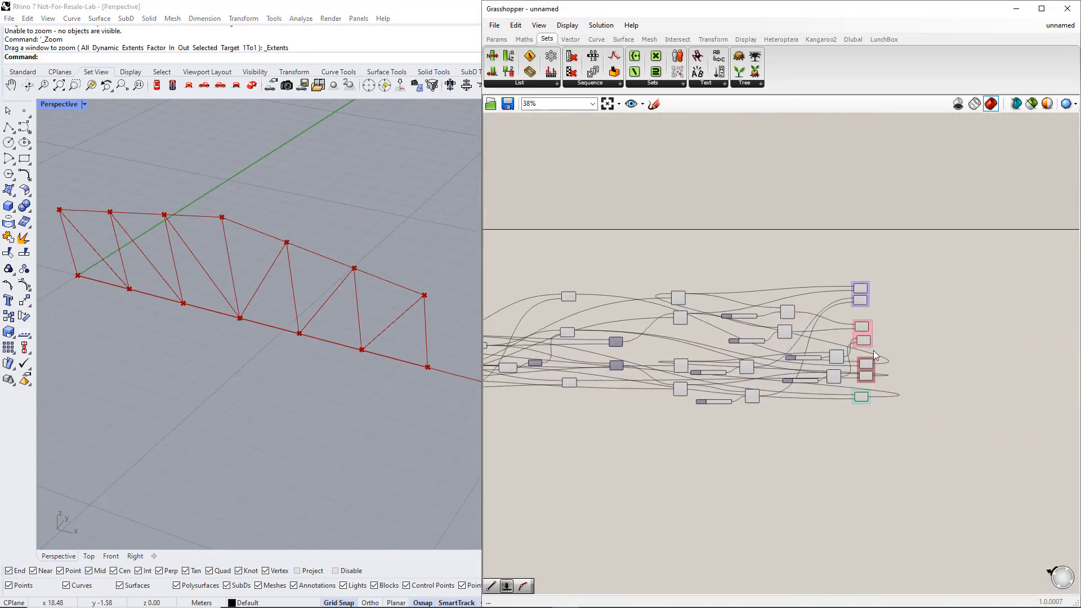
pyautogui.scroll(4, 884, 339)
pyautogui.moveTo(984, 367); pyautogui.dragTo(798, 401, button='right')
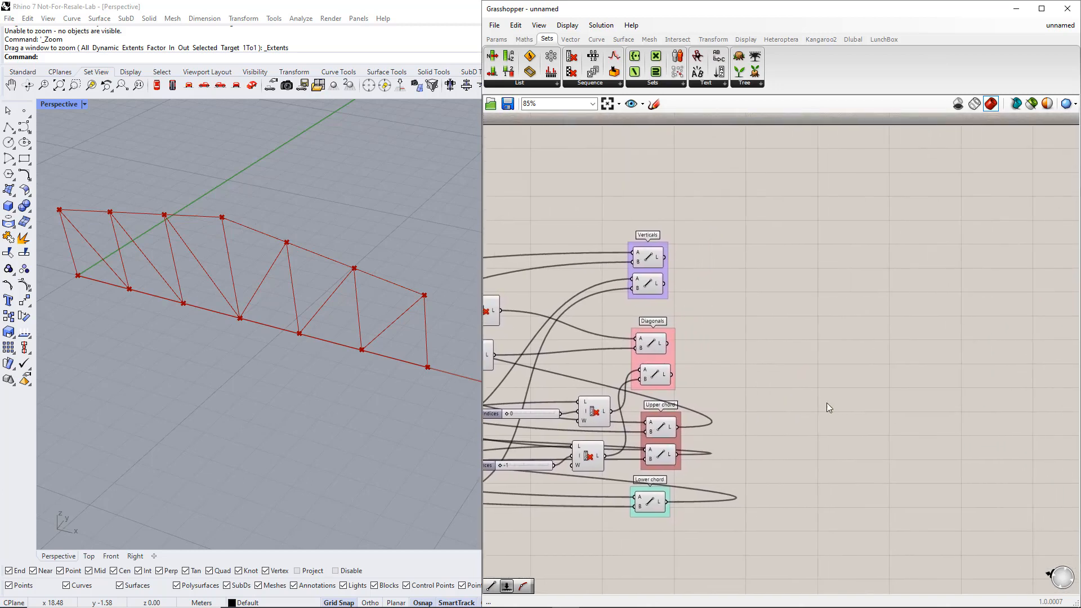
pyautogui.moveTo(866, 399); pyautogui.dragTo(840, 400, button='right')
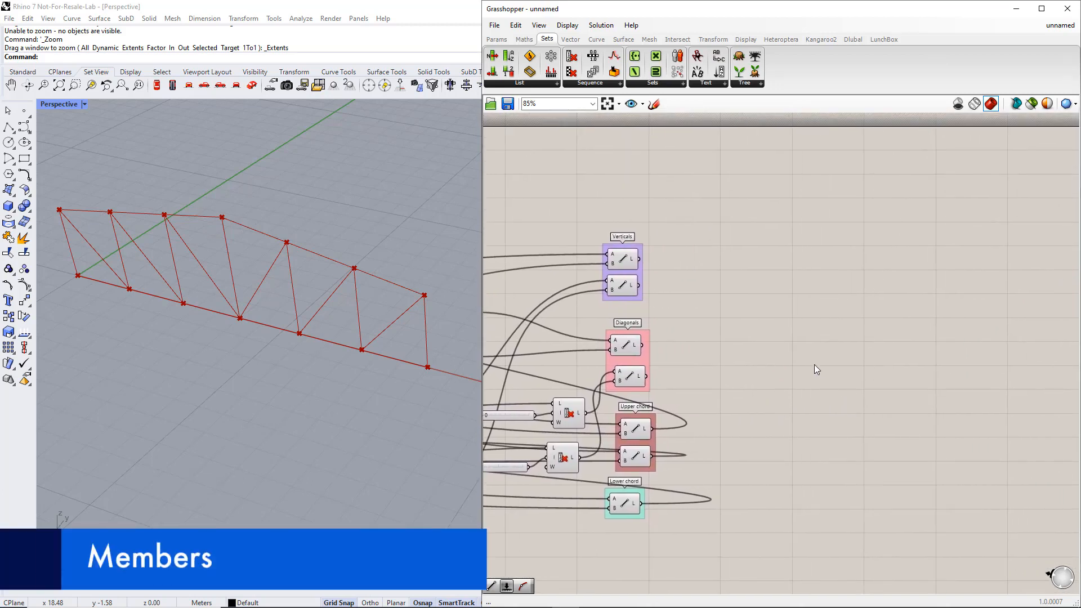
# Place a Dlubal RFEM 6 Member component on the empty canvas beside the grouped truss lines.
pyautogui.click(852, 40)
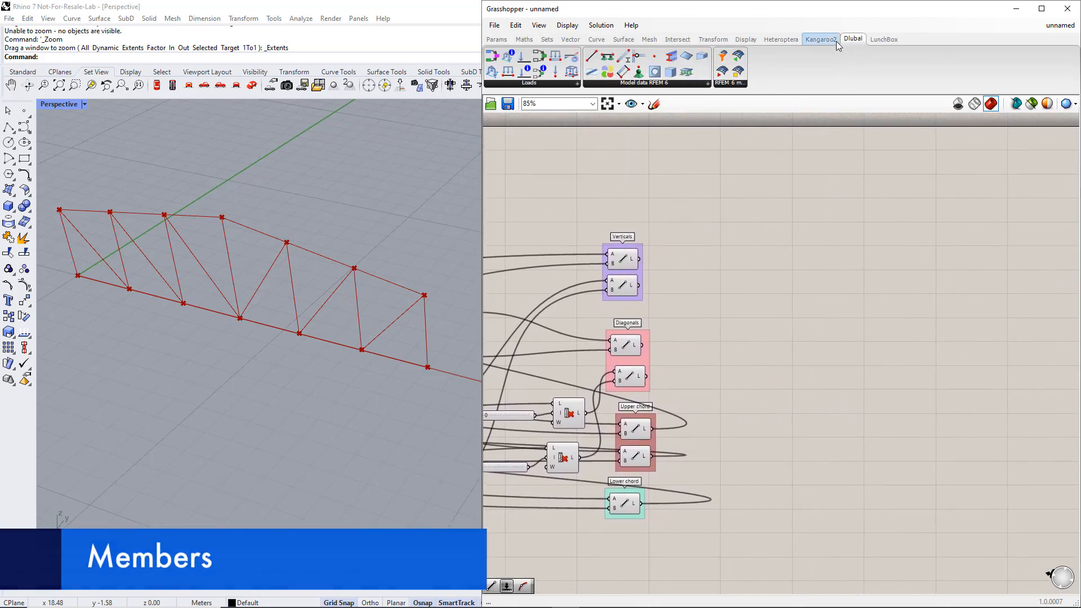
pyautogui.moveTo(623, 59); pyautogui.dragTo(671, 120)
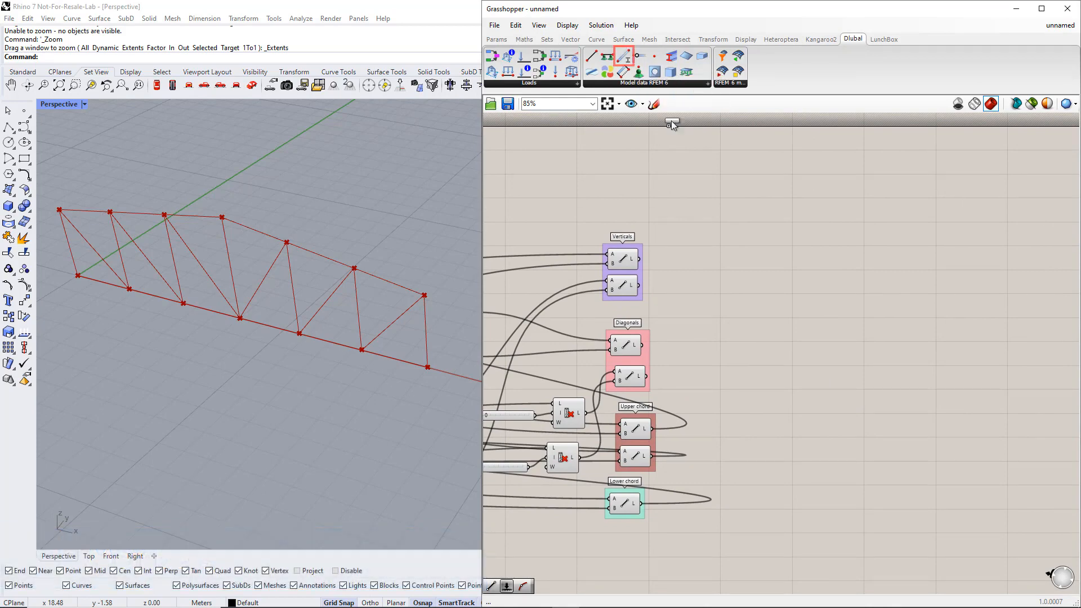
pyautogui.moveTo(840, 357); pyautogui.dragTo(841, 357)
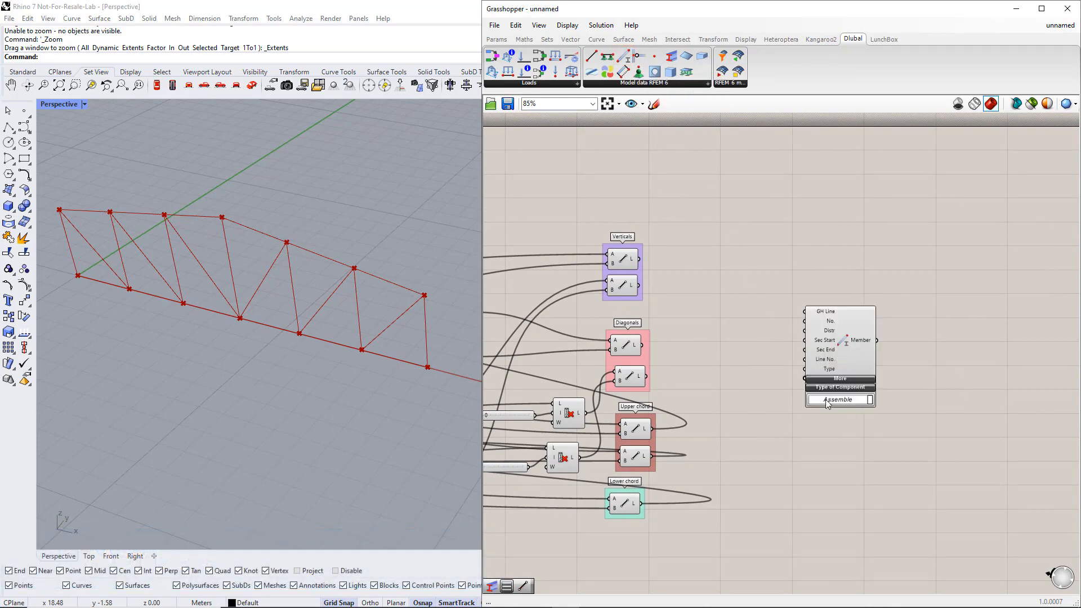
# Add a Value List wired to the Member component's Type input as TYPE_BEAM, and arrange both components.
pyautogui.doubleClick(771, 435)
pyautogui.write('Value')
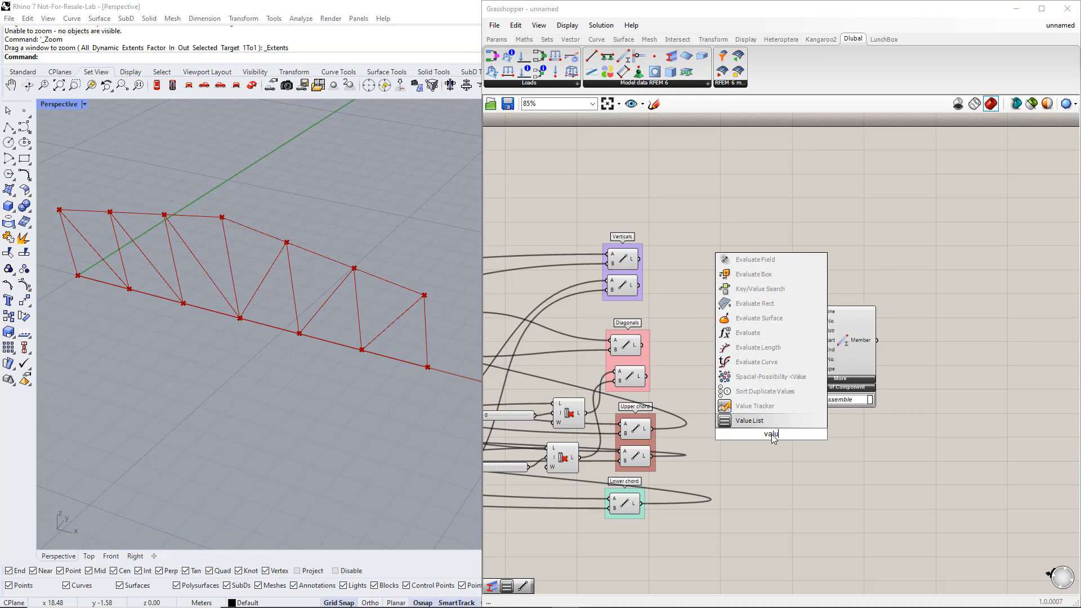
pyautogui.click(766, 410)
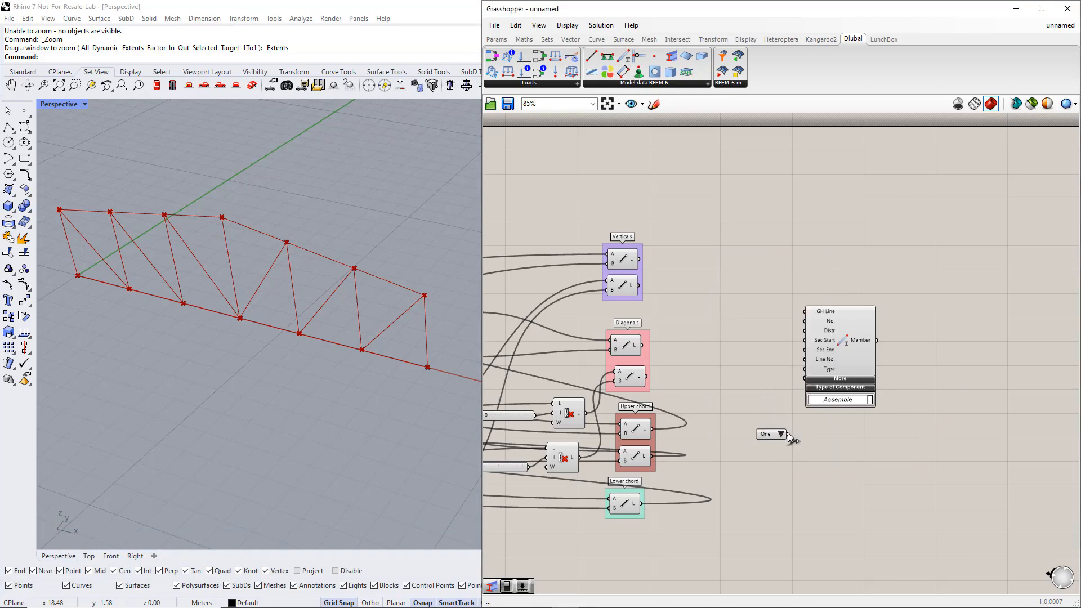
pyautogui.moveTo(799, 381); pyautogui.dragTo(917, 367)
pyautogui.moveTo(934, 468); pyautogui.dragTo(799, 361)
pyautogui.moveTo(925, 351); pyautogui.dragTo(945, 343)
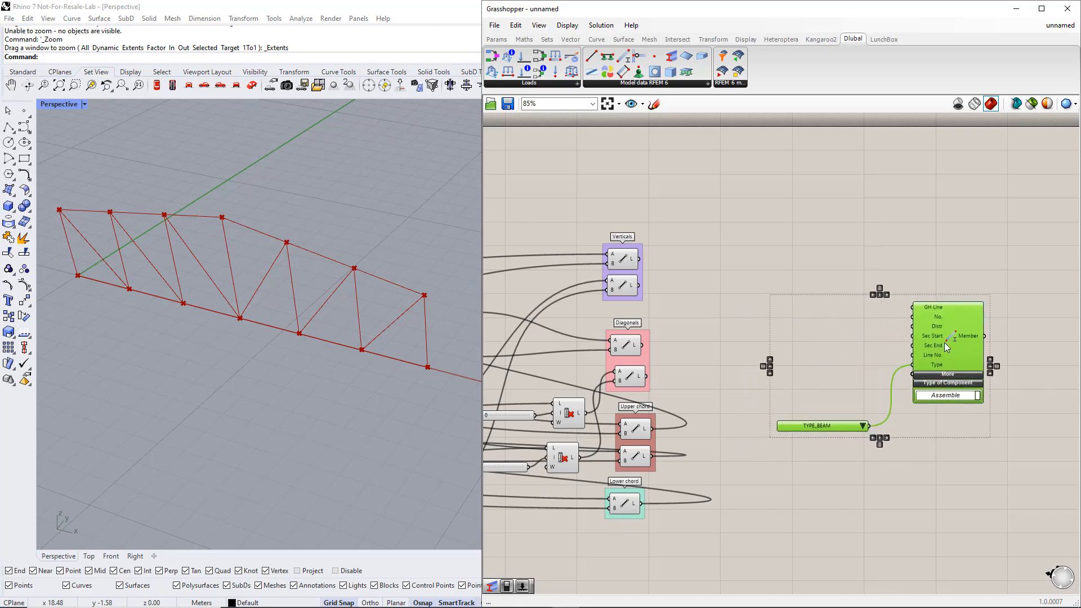
pyautogui.click(828, 315)
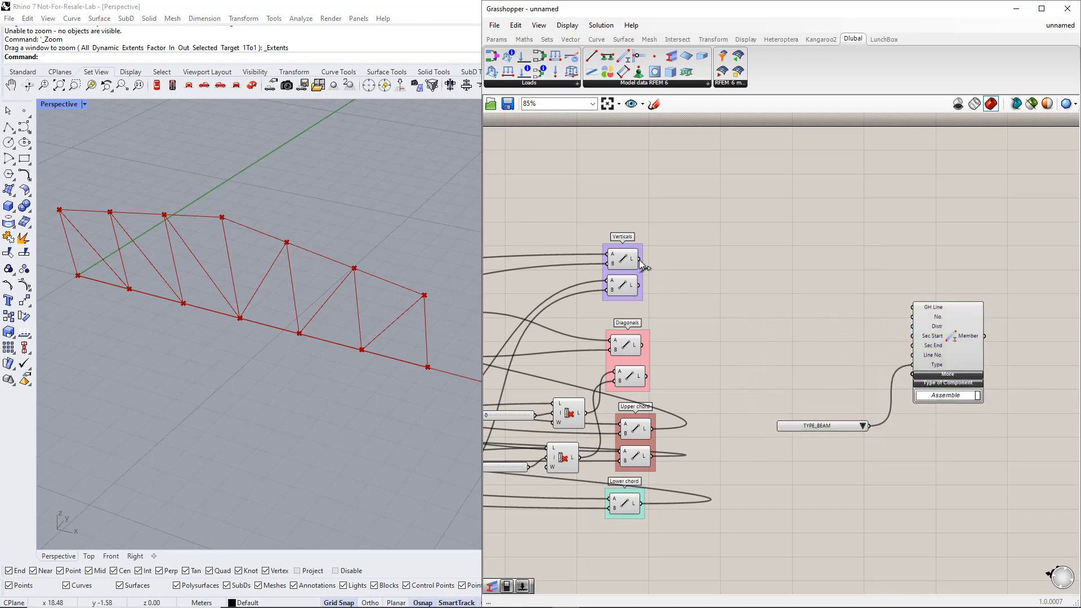
# Connect all seven line outputs of the verticals, diagonals, upper chord and lower chord to the Member's GH Line input.
pyautogui.moveTo(640, 260); pyautogui.dragTo(911, 308)
pyautogui.keyDown('shift'); pyautogui.moveTo(640, 286); pyautogui.dragTo(912, 308); pyautogui.keyUp('shift')
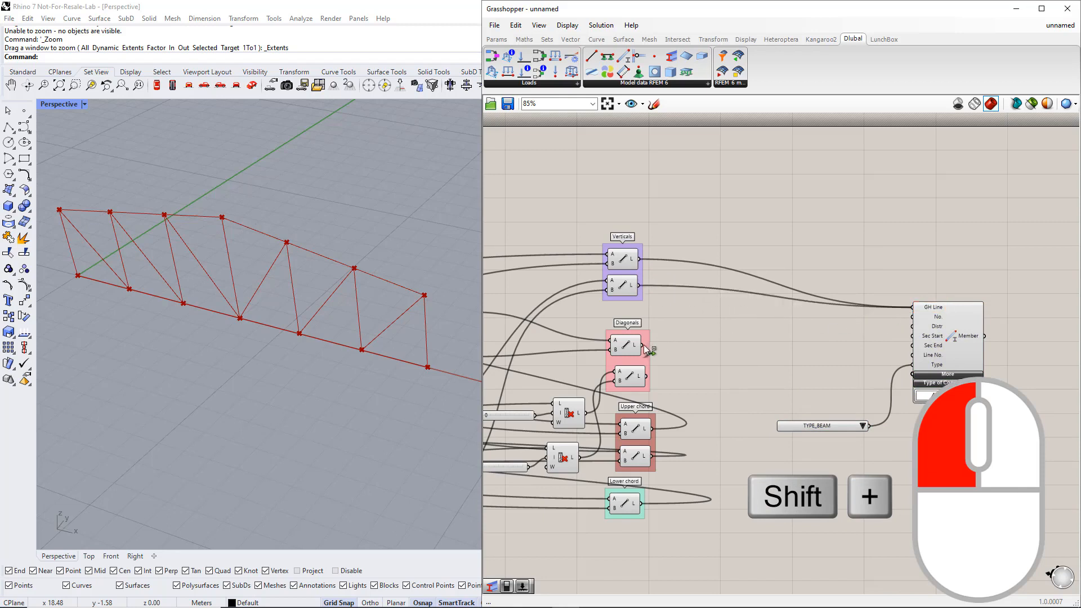
pyautogui.keyDown('shift'); pyautogui.moveTo(794, 330); pyautogui.dragTo(914, 308); pyautogui.keyUp('shift')
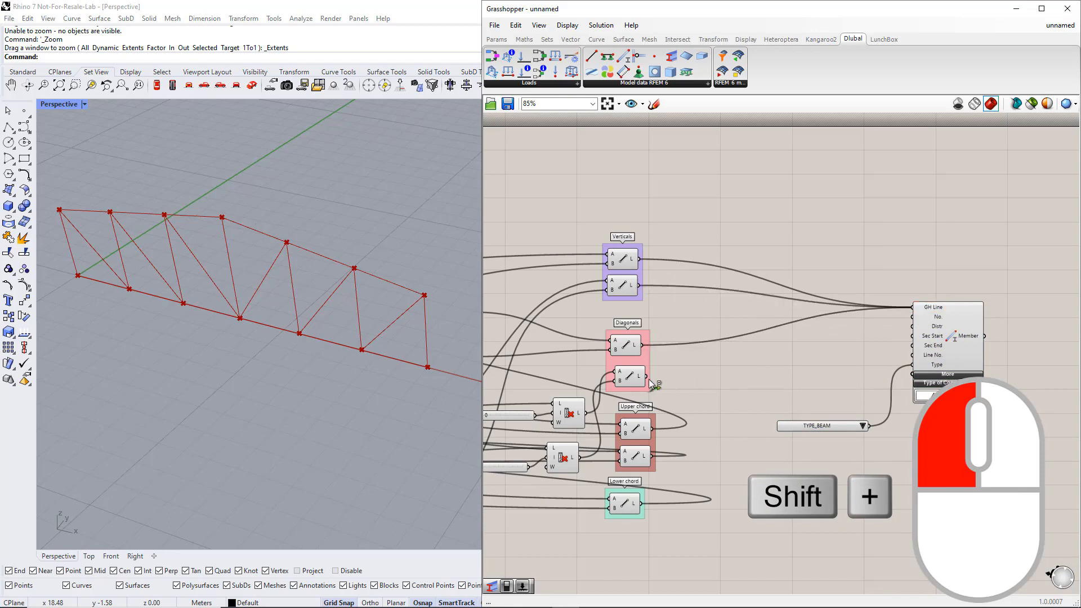
pyautogui.keyDown('shift'); pyautogui.moveTo(647, 378); pyautogui.dragTo(912, 313); pyautogui.keyUp('shift')
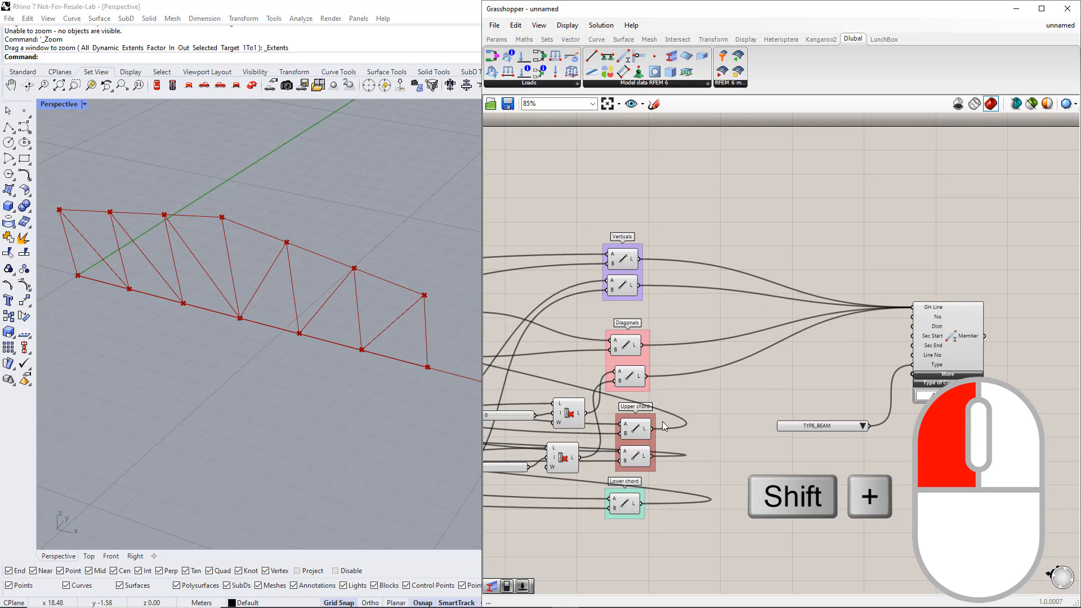
pyautogui.keyDown('shift'); pyautogui.moveTo(652, 428); pyautogui.dragTo(912, 308); pyautogui.keyUp('shift')
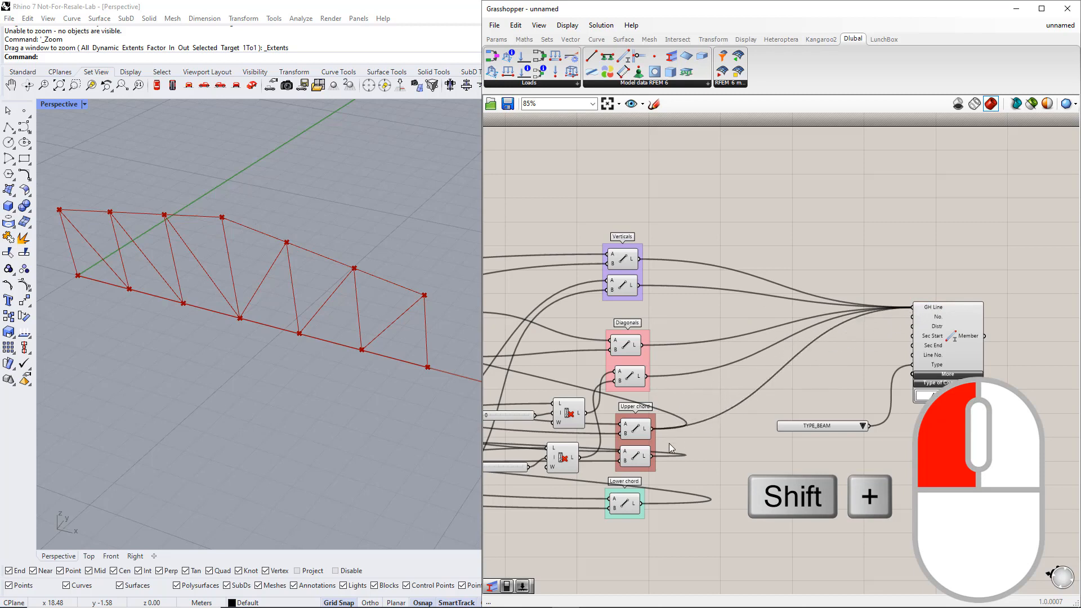
pyautogui.keyDown('shift'); pyautogui.moveTo(653, 456); pyautogui.dragTo(912, 308); pyautogui.keyUp('shift')
pyautogui.keyDown('shift'); pyautogui.moveTo(643, 504); pyautogui.dragTo(912, 309); pyautogui.keyUp('shift')
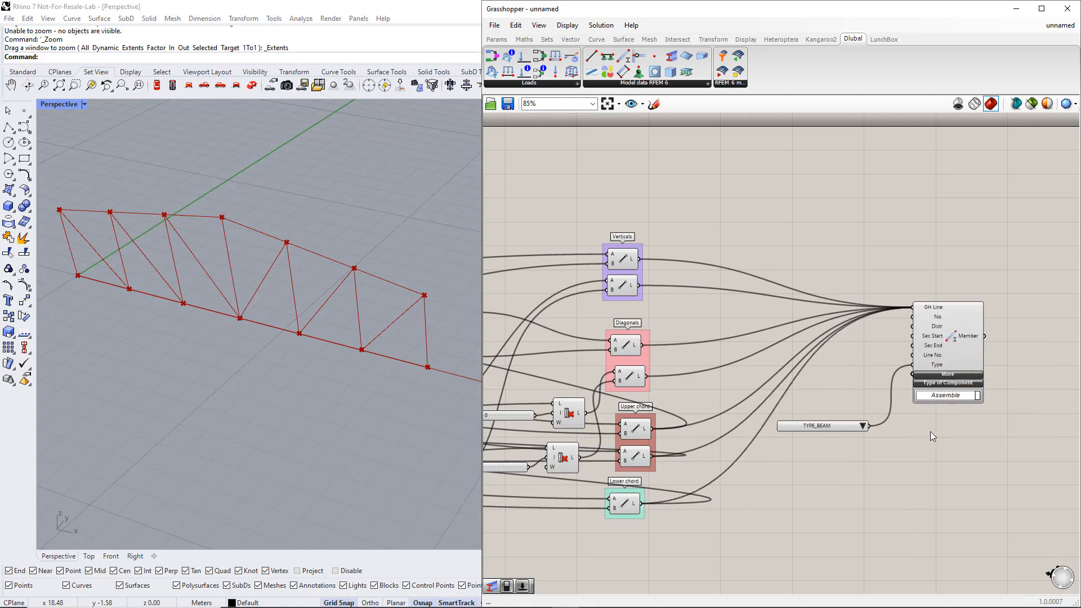
# Move the TYPE_BEAM list and the Member component farther from the line groups, keeping the list near the Type input.
pyautogui.moveTo(825, 426); pyautogui.dragTo(849, 389)
pyautogui.moveTo(948, 434); pyautogui.dragTo(1038, 370)
pyautogui.click(989, 283)
# Place RFEM 6 Section and Material components above the Member wires, with the Material before the Section.
pyautogui.moveTo(1020, 274); pyautogui.dragTo(938, 291, button='right')
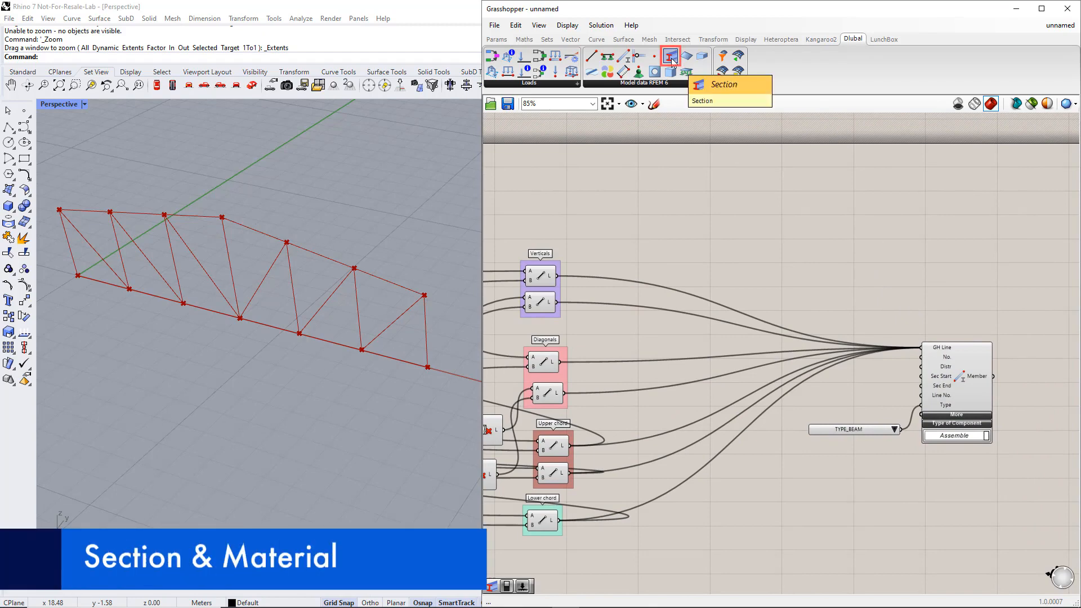
pyautogui.moveTo(672, 58); pyautogui.dragTo(842, 255)
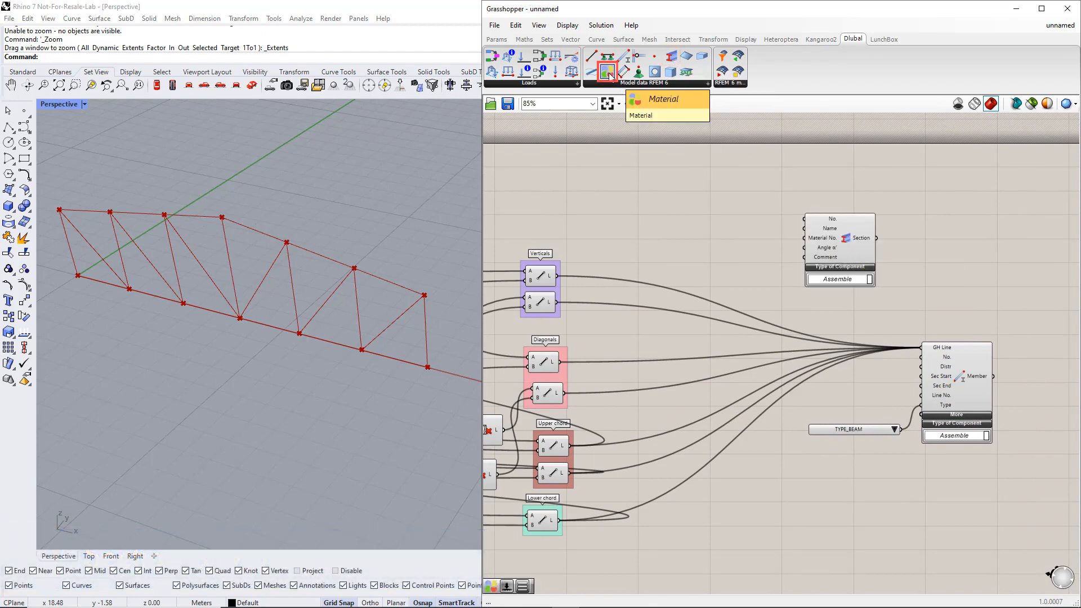
pyautogui.moveTo(671, 188); pyautogui.dragTo(672, 192)
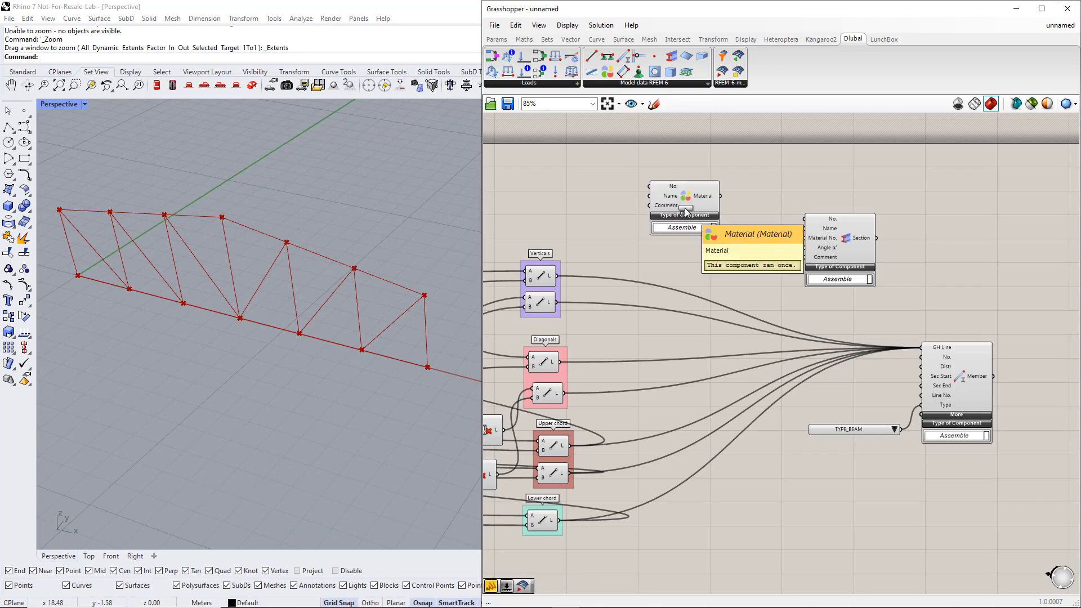
pyautogui.moveTo(836, 238); pyautogui.dragTo(843, 243)
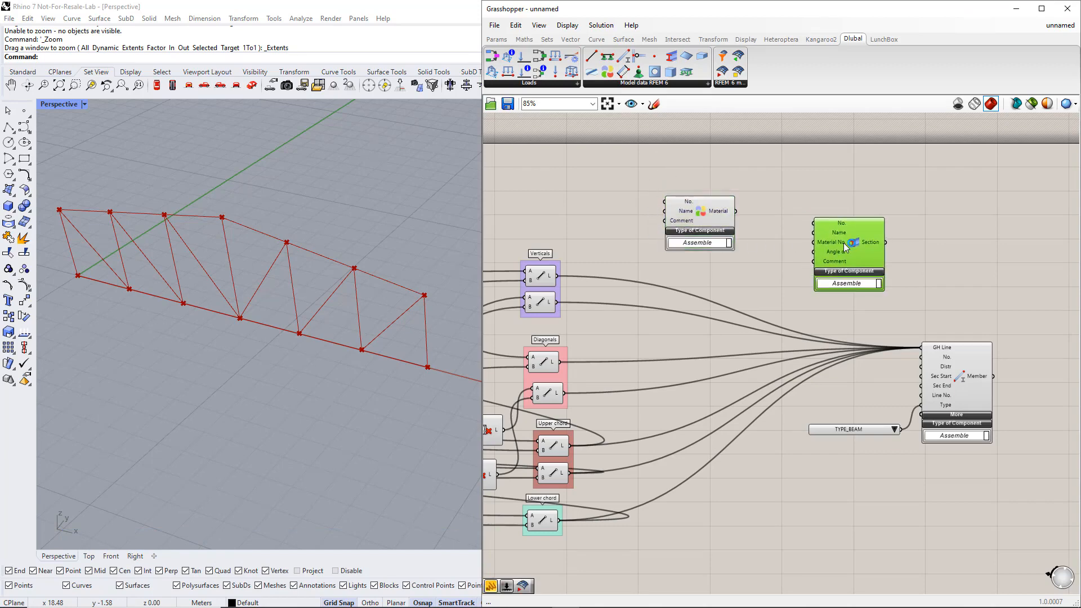
# Add two text panels each for the Material and Section components and wire them to the No. and Name inputs.
pyautogui.click(497, 39)
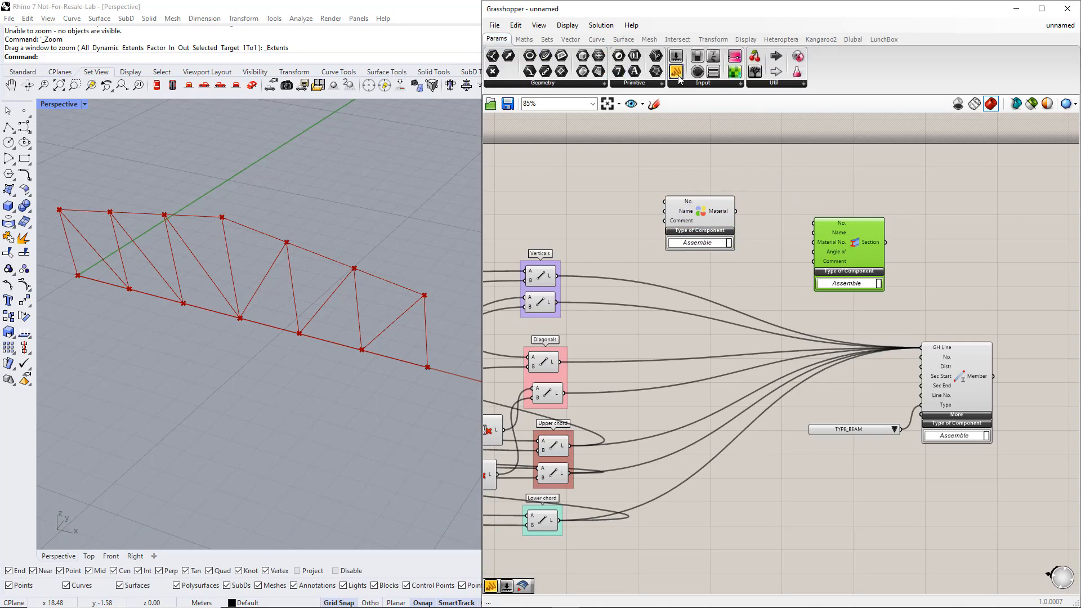
pyautogui.moveTo(797, 186)
pyautogui.mouseDown()
pyautogui.moveTo(786, 188)
pyautogui.moveTo(805, 194)
pyautogui.moveTo(786, 175)
pyautogui.mouseUp()
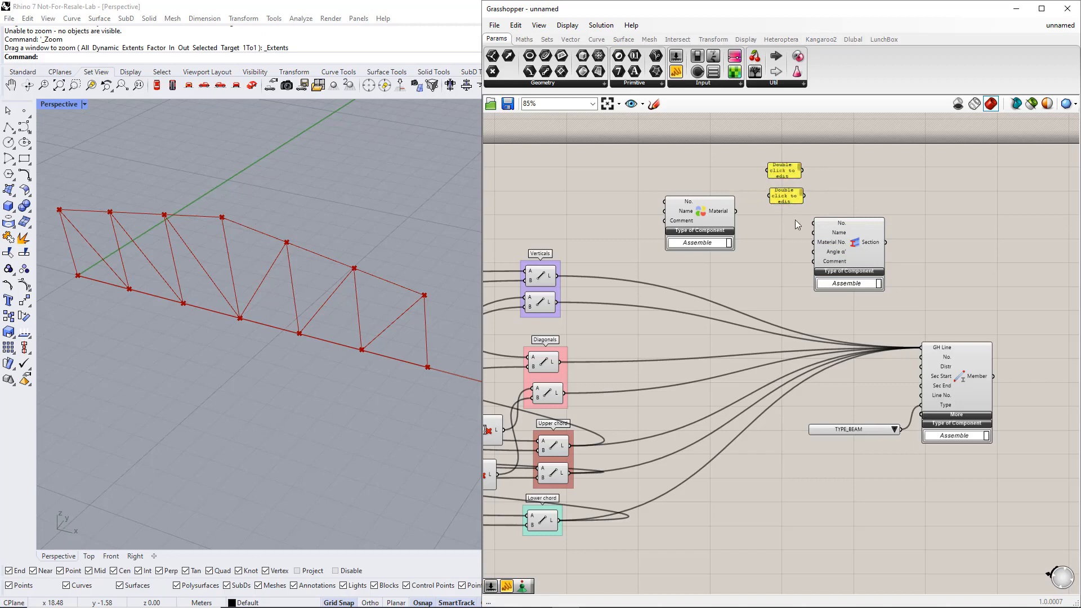
pyautogui.moveTo(795, 220); pyautogui.dragTo(653, 212)
pyautogui.moveTo(802, 170); pyautogui.dragTo(846, 240)
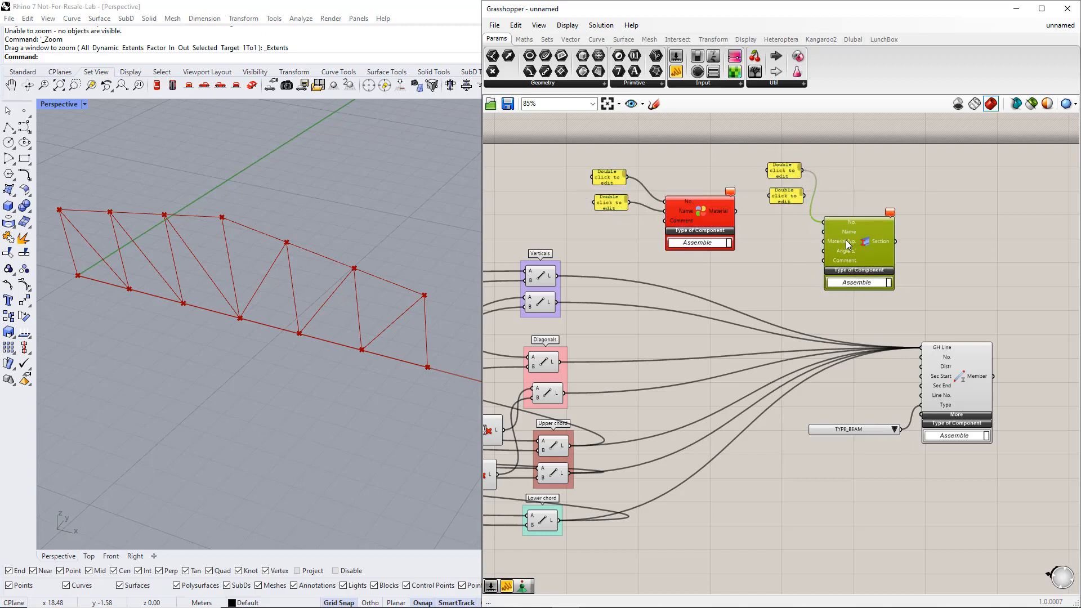
pyautogui.click(786, 245)
# Set the Section's number panel to 1 and its name panel to R_M1 120/120.
pyautogui.doubleClick(782, 172)
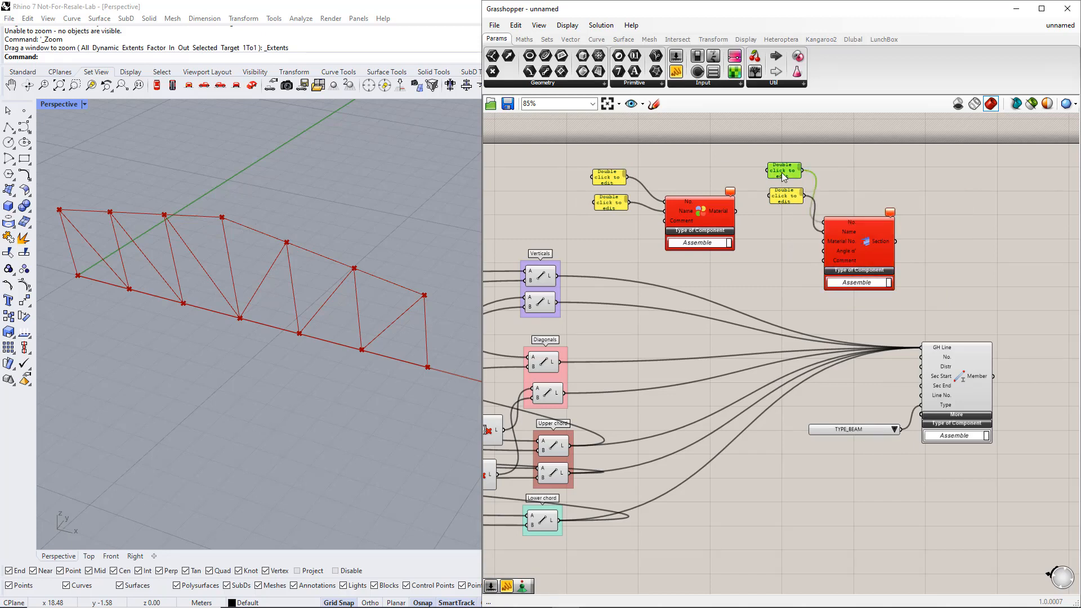
pyautogui.write('1')
pyautogui.click(810, 259)
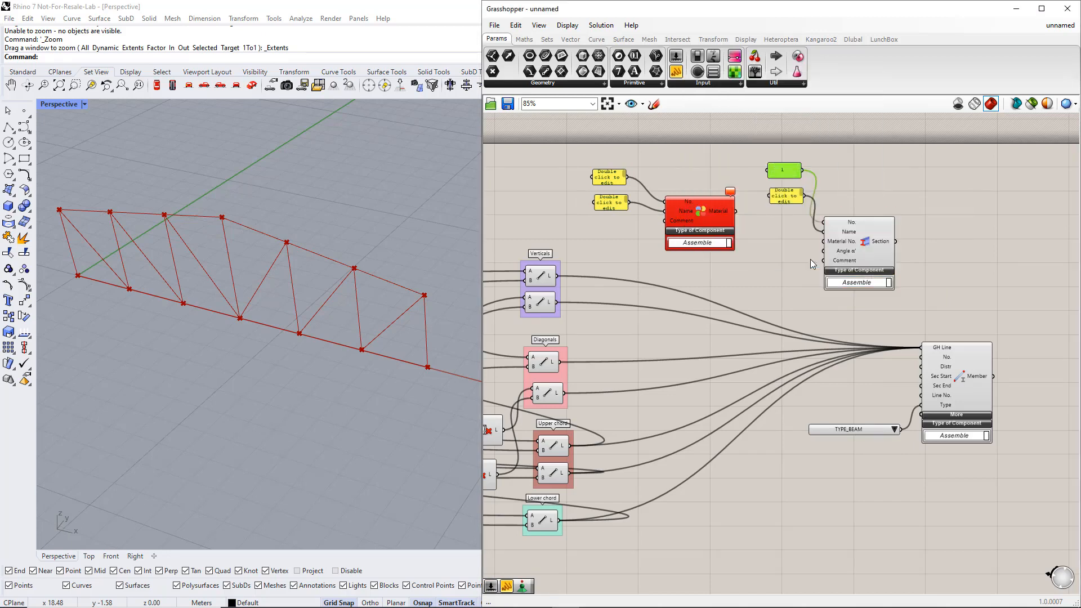
pyautogui.doubleClick(792, 197)
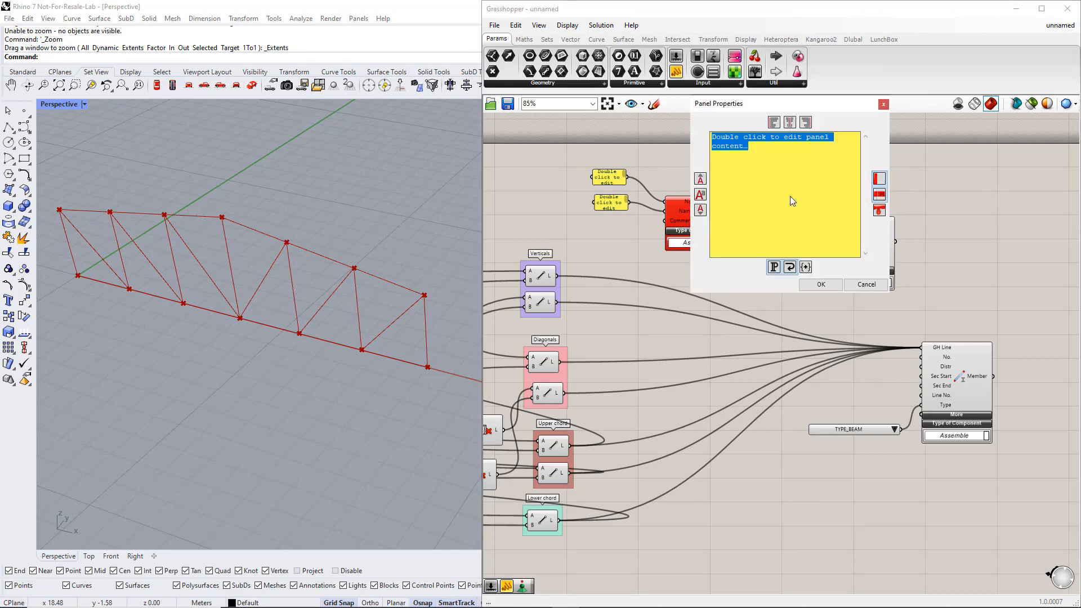
pyautogui.write('R')
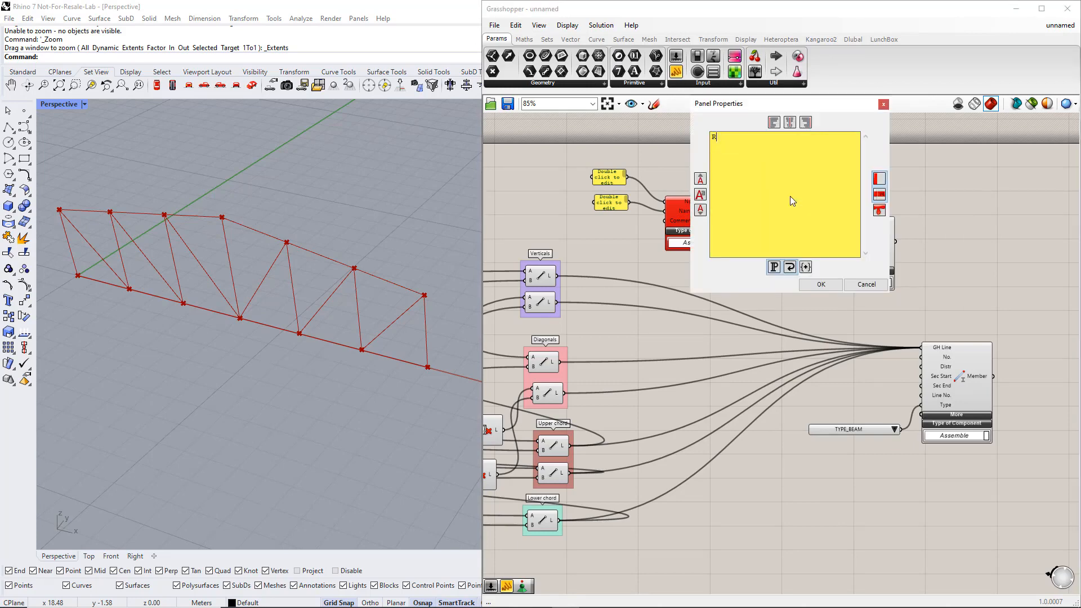
pyautogui.write('_M1 120/120')
pyautogui.click(820, 285)
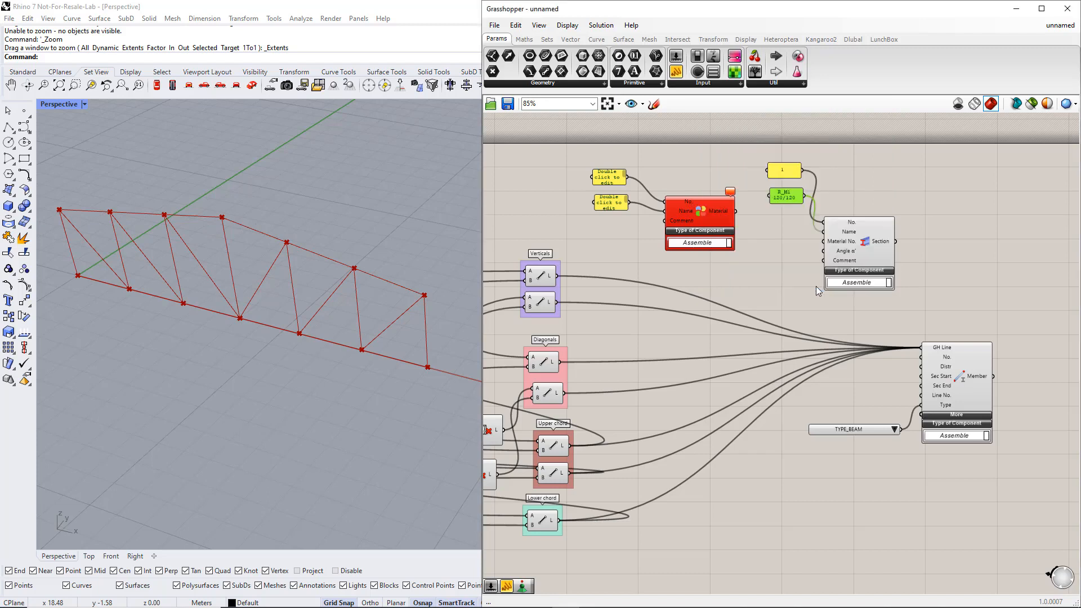
# Set the Material's number panel to 1 and its name panel to C24.
pyautogui.doubleClick(604, 182)
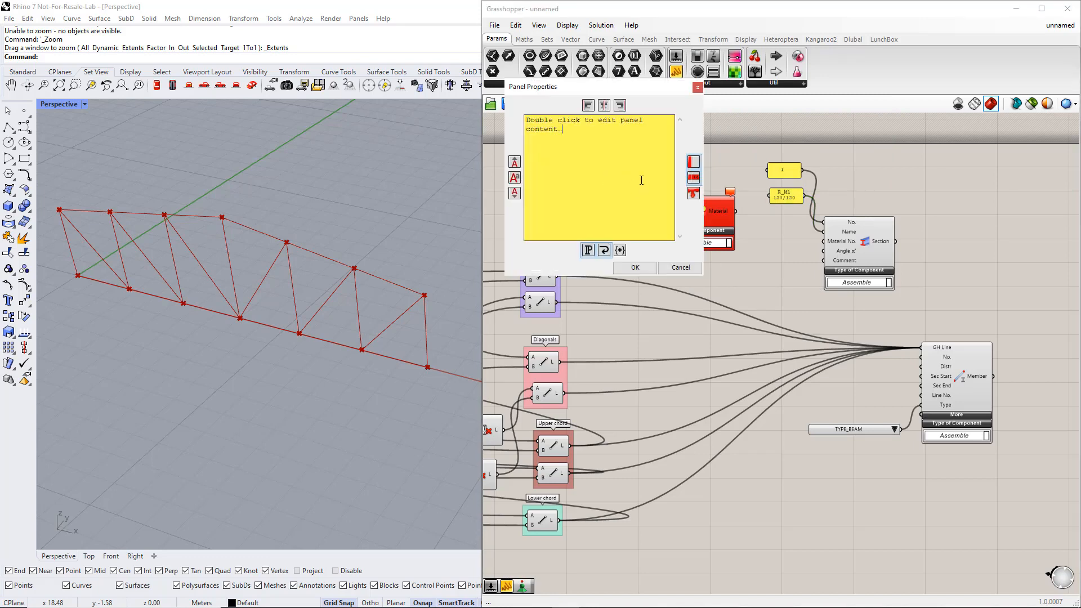
pyautogui.moveTo(581, 143); pyautogui.dragTo(525, 120)
pyautogui.click(525, 120)
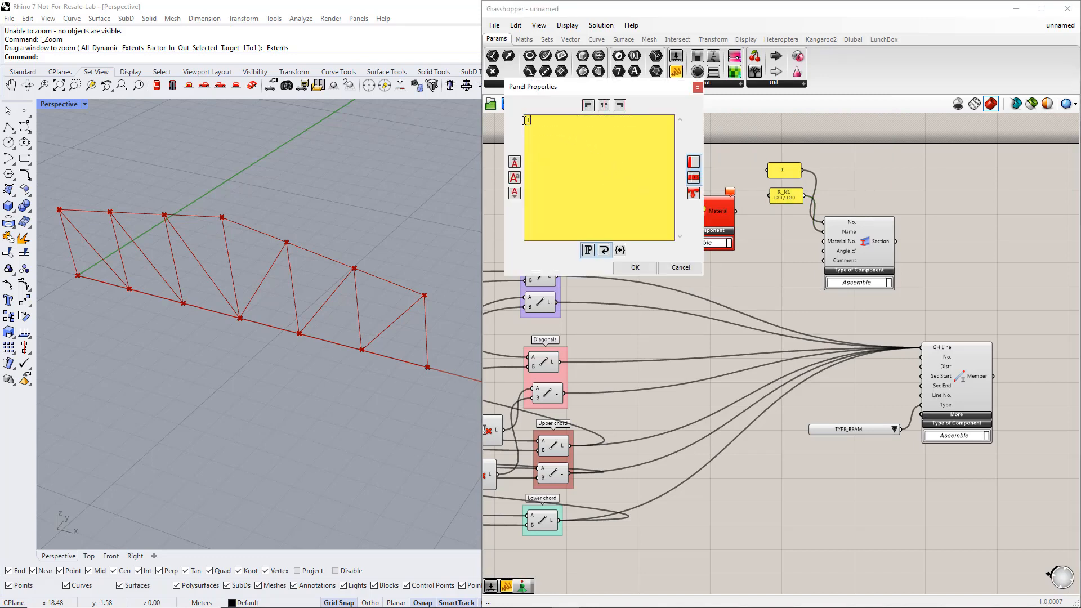
pyautogui.click(635, 268)
pyautogui.doubleClick(611, 204)
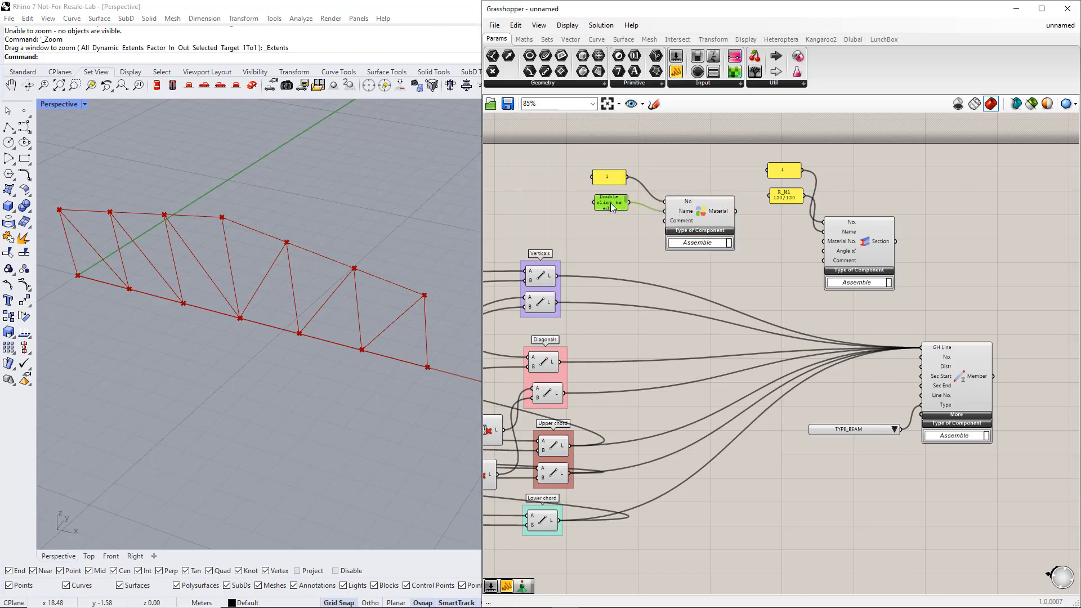
pyautogui.write('C24')
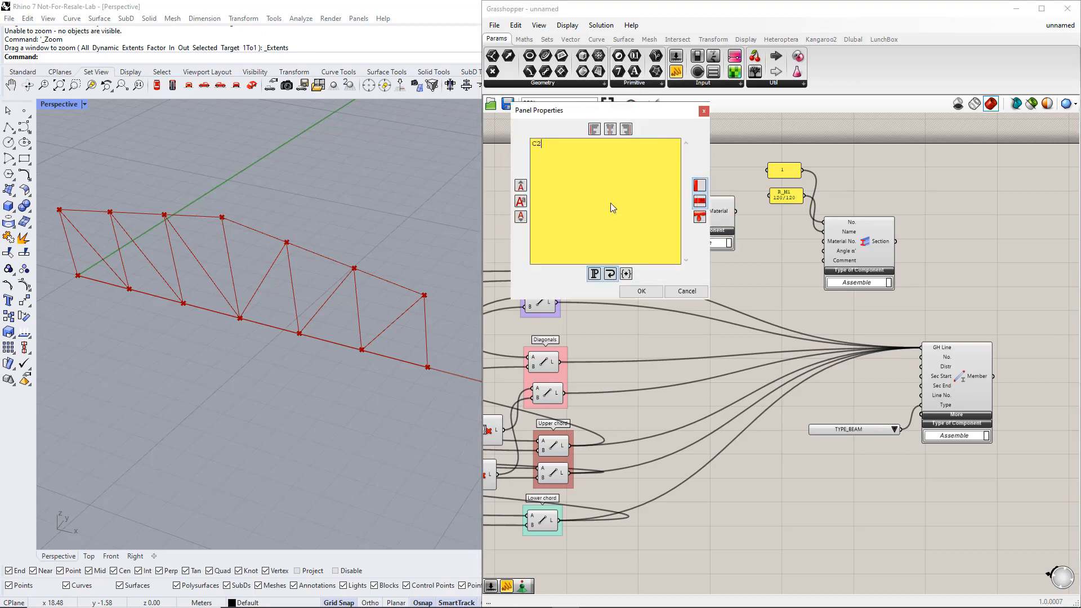
pyautogui.click(645, 290)
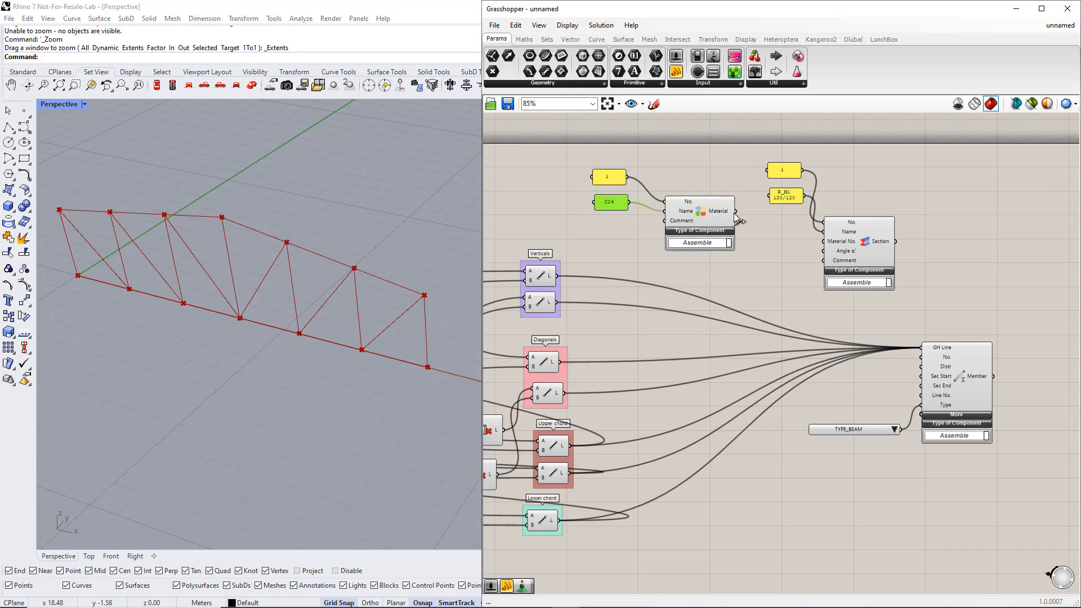
# Connect the Material output to the Section's Material No. and the Section output to the Member's Sec Start.
pyautogui.moveTo(736, 212); pyautogui.dragTo(819, 245)
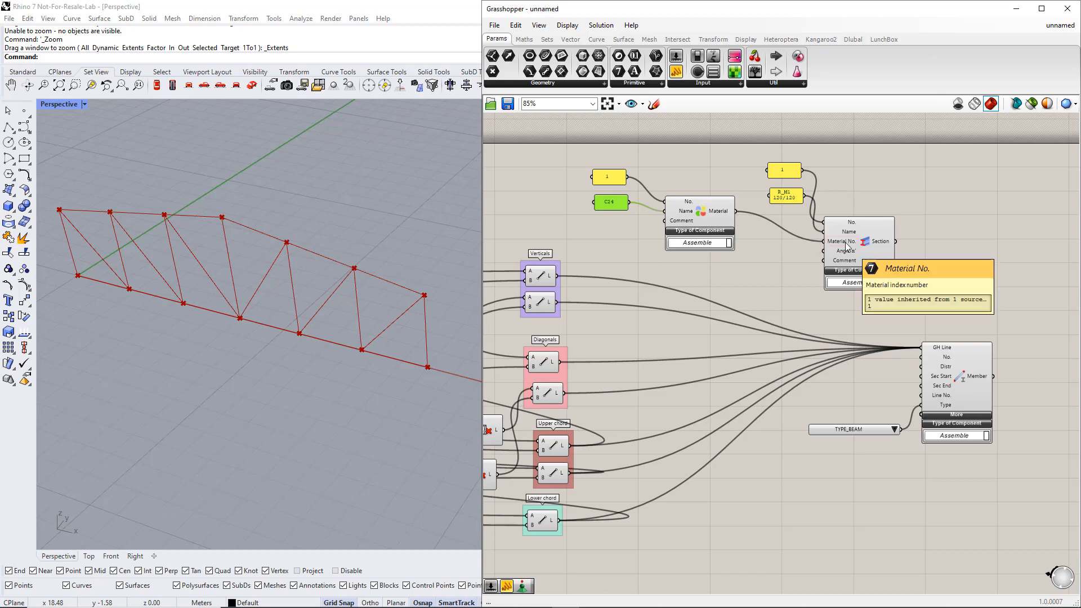
pyautogui.moveTo(896, 241); pyautogui.dragTo(919, 380)
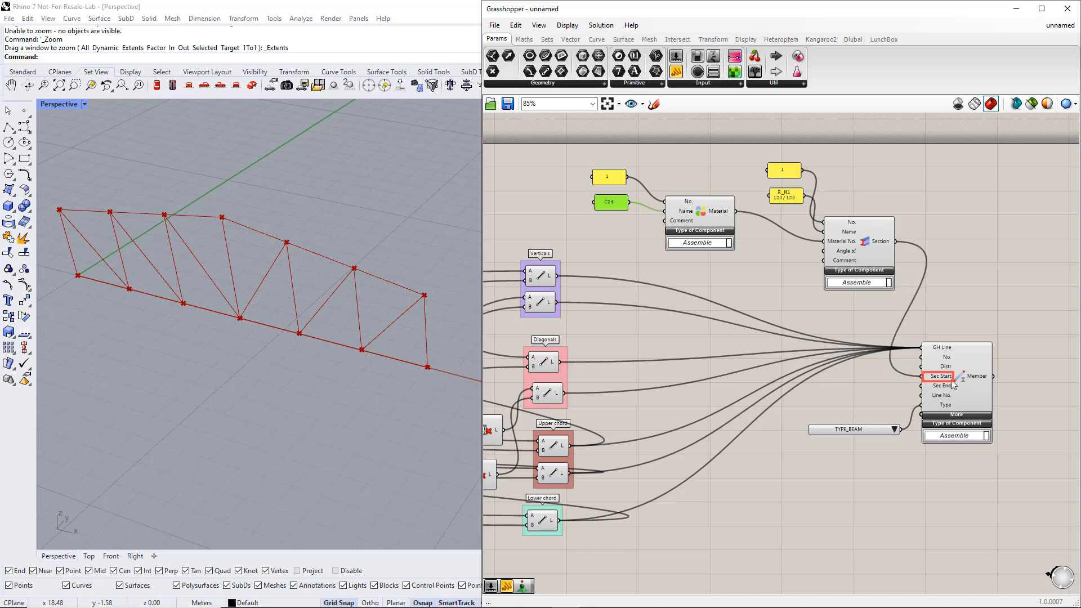
pyautogui.moveTo(953, 384)
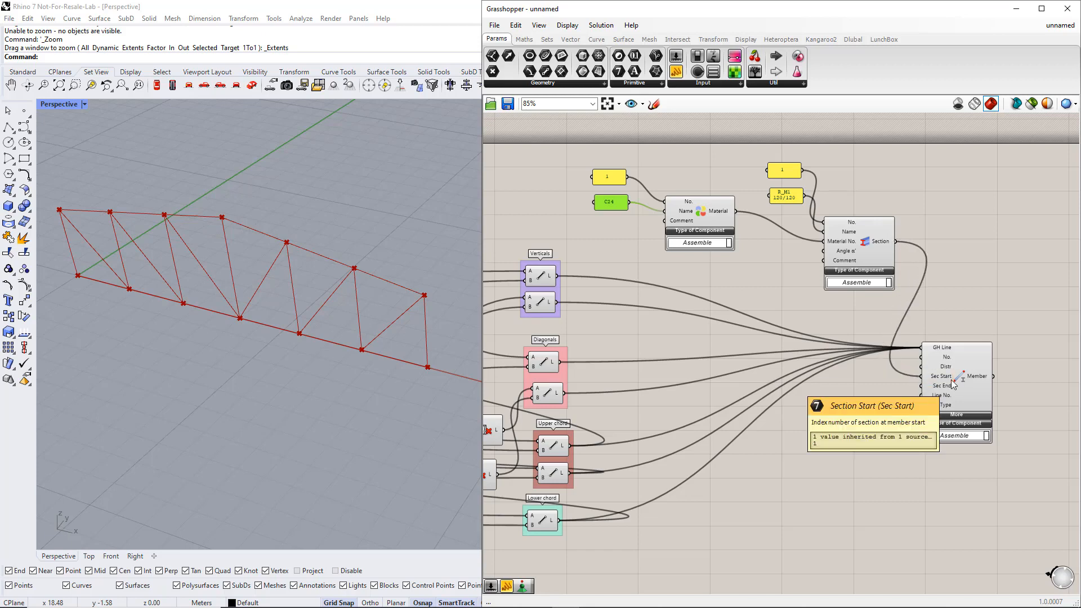
pyautogui.click(904, 454)
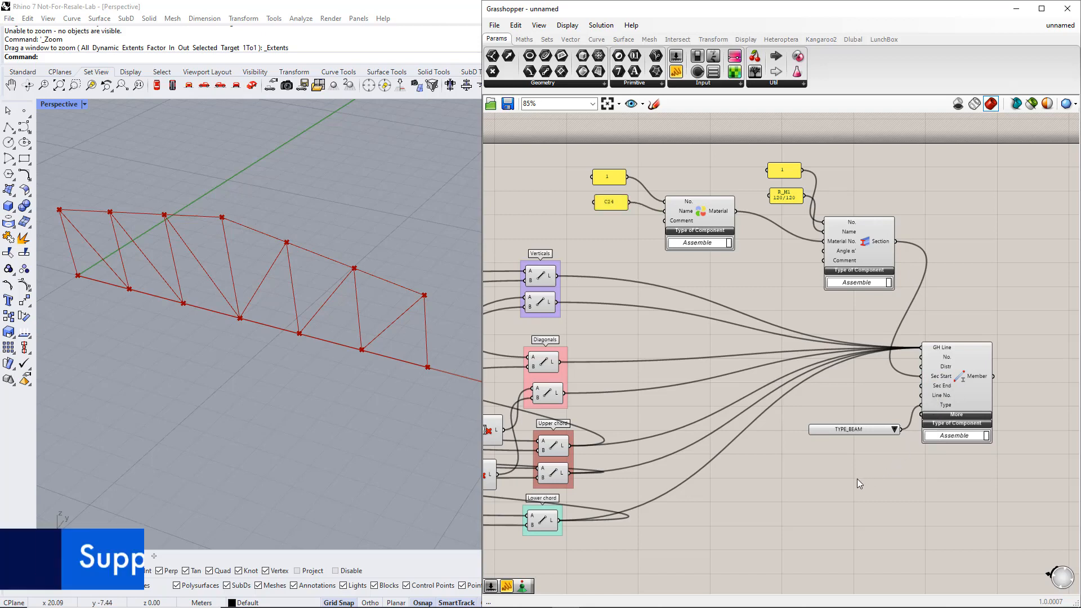
# Place an RFEM 6 Nodal Support component in the free area below the early part of the truss definition.
pyautogui.scroll(-3, 858, 478)
pyautogui.moveTo(654, 557); pyautogui.dragTo(846, 441, button='right')
pyautogui.click(852, 41)
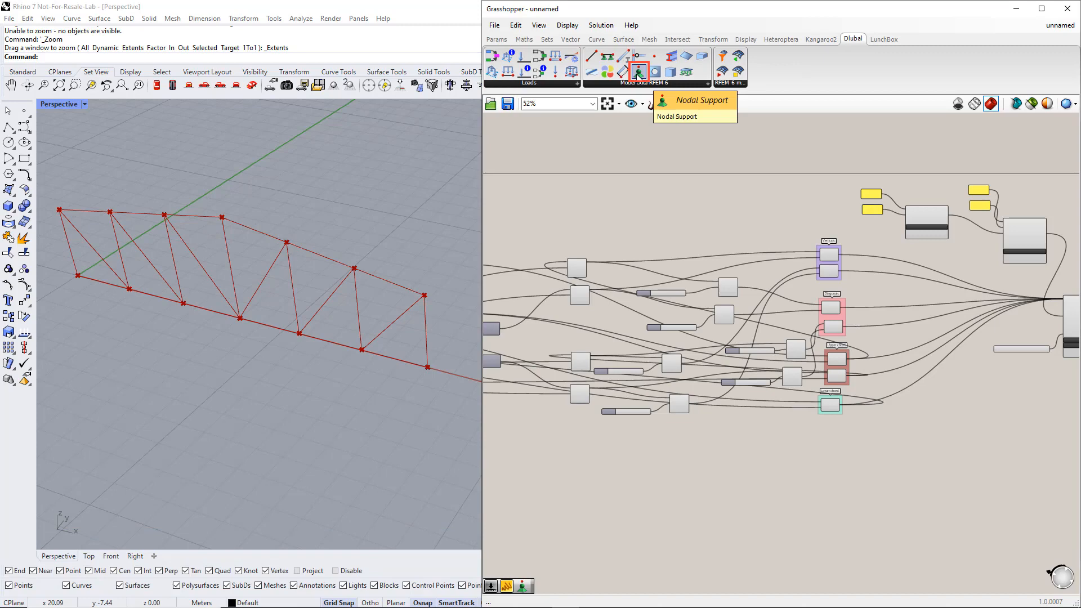
pyautogui.moveTo(638, 73); pyautogui.dragTo(568, 445)
pyautogui.moveTo(585, 514); pyautogui.dragTo(843, 472, button='right')
pyautogui.moveTo(827, 410); pyautogui.dragTo(653, 464)
pyautogui.moveTo(579, 472); pyautogui.dragTo(742, 460, button='right')
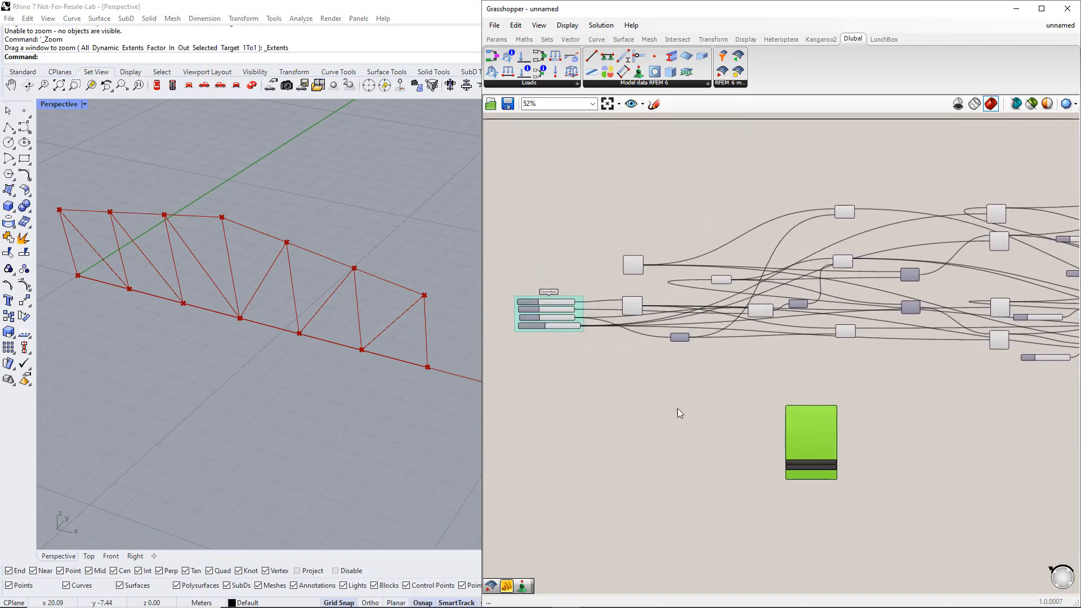
# Connect the upper Construct Point's output to the Nodal Support's GH Node input.
pyautogui.scroll(3, 678, 408)
pyautogui.moveTo(885, 468); pyautogui.dragTo(809, 405, button='right')
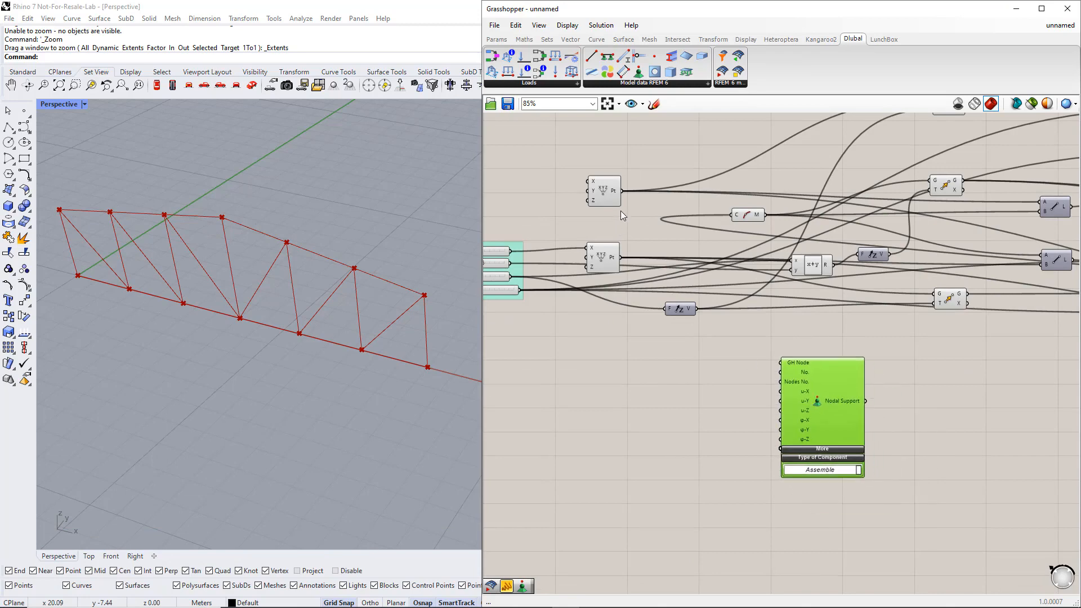
pyautogui.moveTo(621, 191); pyautogui.dragTo(779, 366)
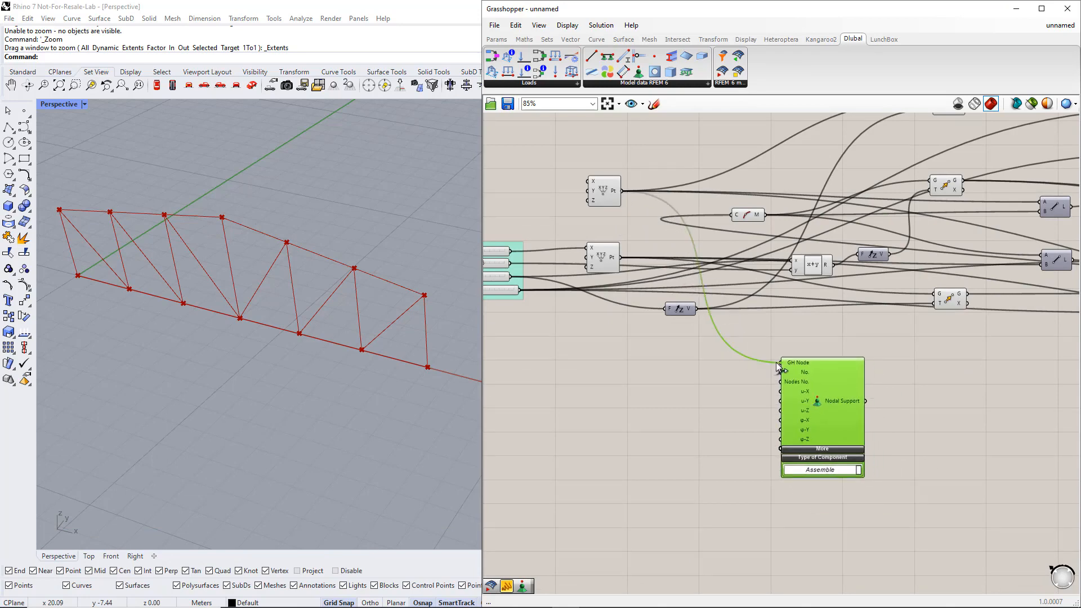
# Add a panel containing INF and connect it to the Nodal Support's u-X, u-Y, u-Z and φ-Z inputs.
pyautogui.click(497, 39)
pyautogui.moveTo(675, 71); pyautogui.dragTo(701, 415)
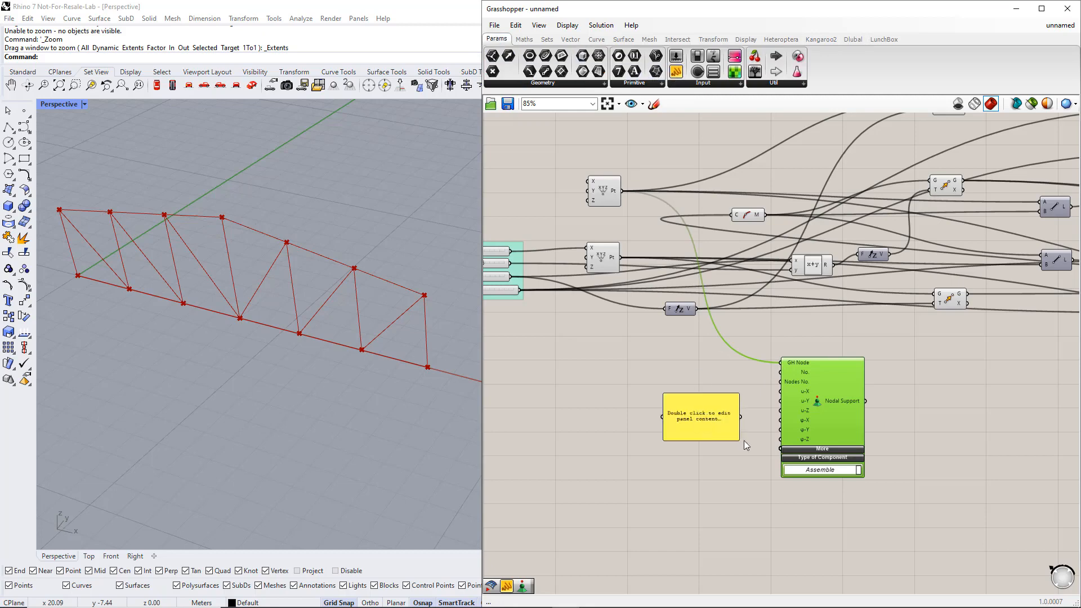
pyautogui.scroll(3, 745, 441)
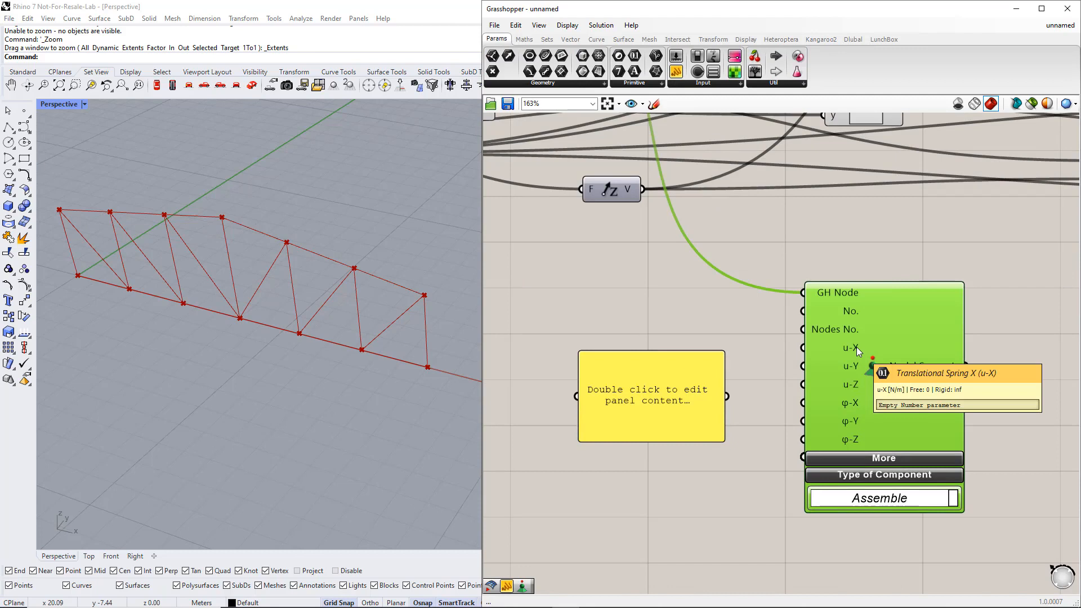
pyautogui.click(730, 443)
pyautogui.moveTo(723, 440); pyautogui.dragTo(706, 393)
pyautogui.doubleClick(705, 393)
pyautogui.write('INF')
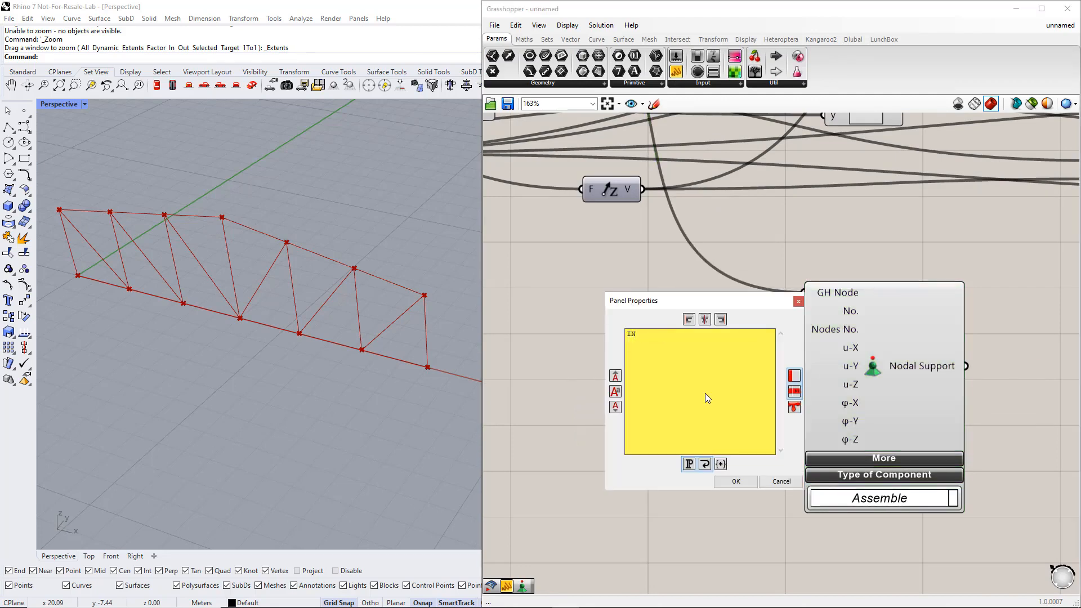
pyautogui.click(732, 481)
pyautogui.moveTo(731, 392); pyautogui.dragTo(795, 369)
pyautogui.moveTo(732, 393); pyautogui.dragTo(794, 440)
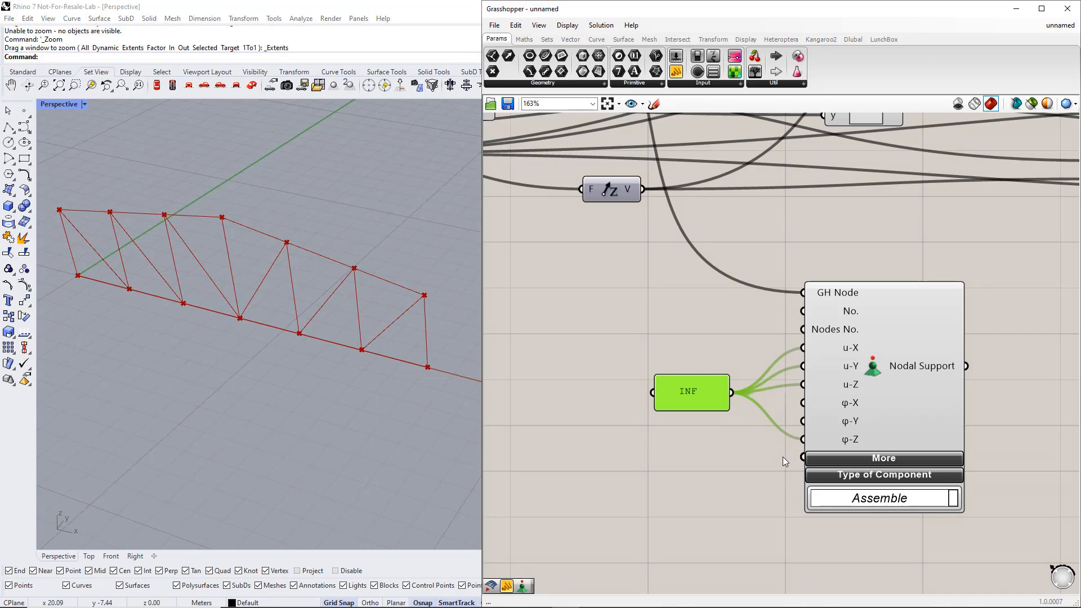
# Duplicate the Nodal Support with its INF panel below the original and disconnect the copy's u-X input.
pyautogui.scroll(-4, 783, 457)
pyautogui.keyDown('shift'); pyautogui.click(827, 366); pyautogui.keyUp('shift')
pyautogui.keyDown('alt'); pyautogui.moveTo(833, 368); pyautogui.dragTo(843, 527); pyautogui.keyUp('alt')
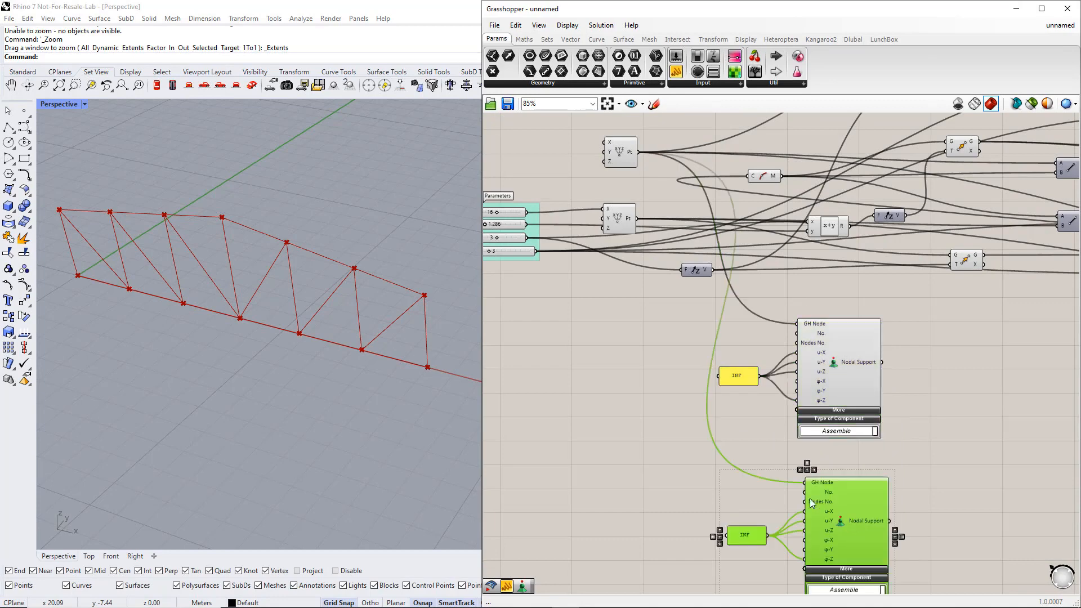
pyautogui.scroll(2, 698, 464)
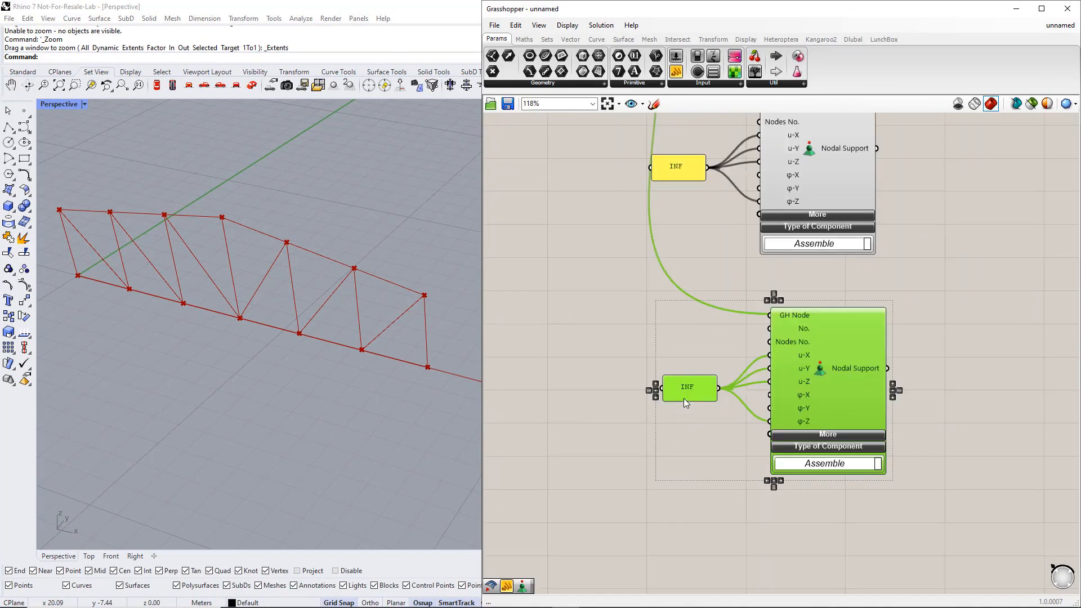
pyautogui.keyDown('ctrl'); pyautogui.moveTo(723, 391); pyautogui.dragTo(770, 356); pyautogui.keyUp('ctrl')
pyautogui.click(715, 437)
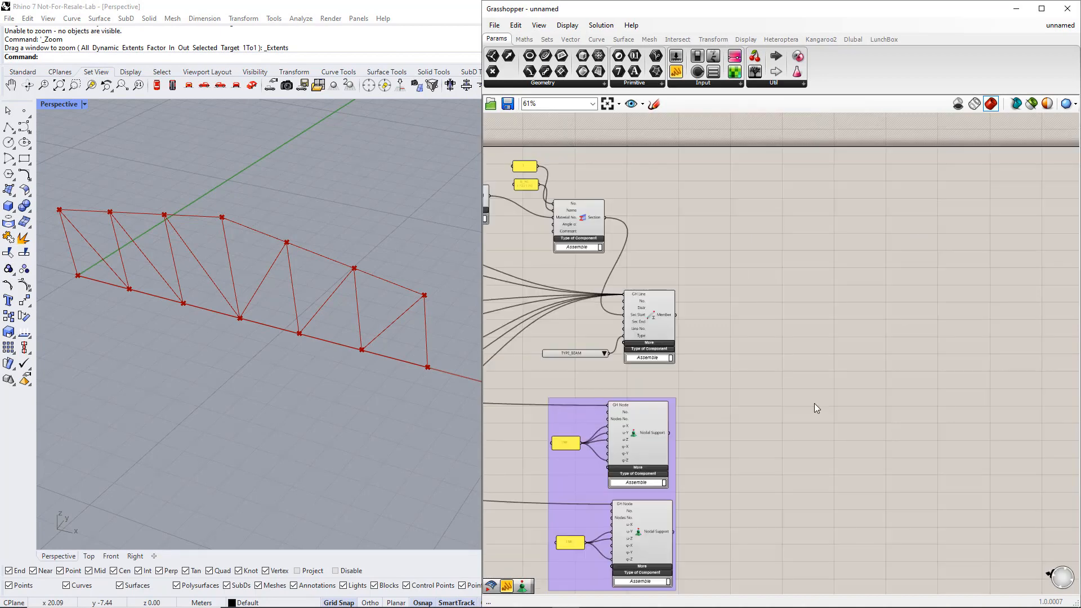
# Place an RFEM 6 Export component beside the Member and Nodal Support components and expand its Additional inputs.
pyautogui.click(847, 43)
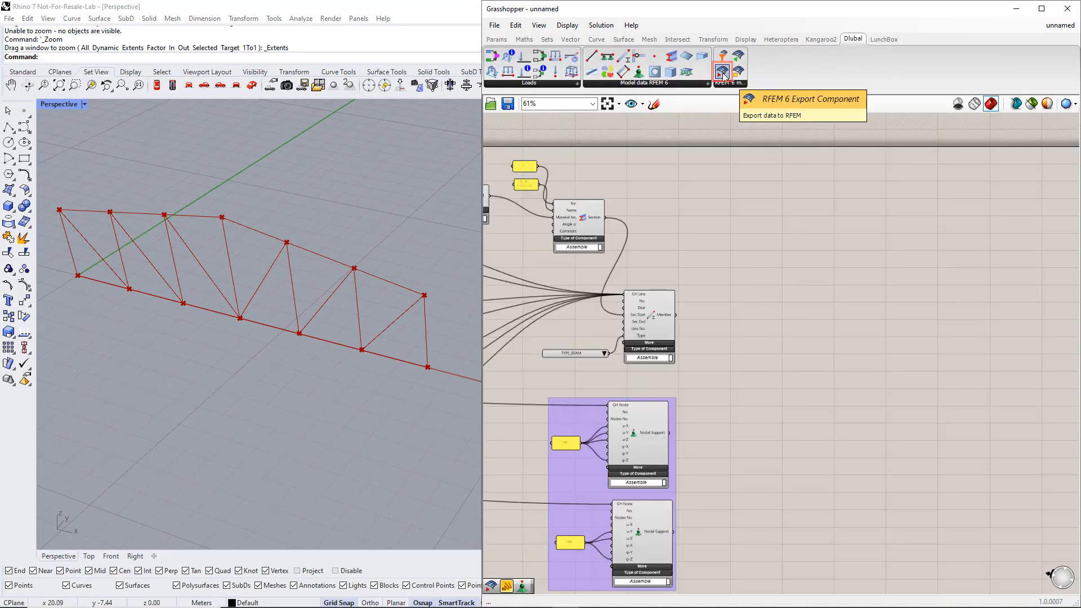
pyautogui.moveTo(723, 72); pyautogui.dragTo(816, 246)
pyautogui.moveTo(856, 401); pyautogui.dragTo(870, 449)
pyautogui.click(859, 431)
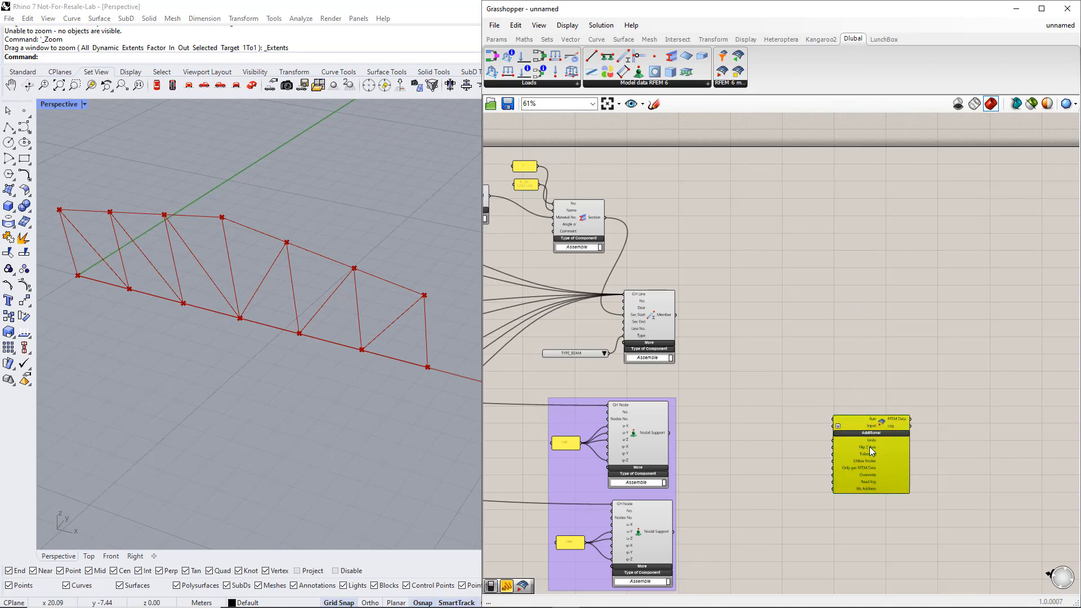
pyautogui.click(808, 456)
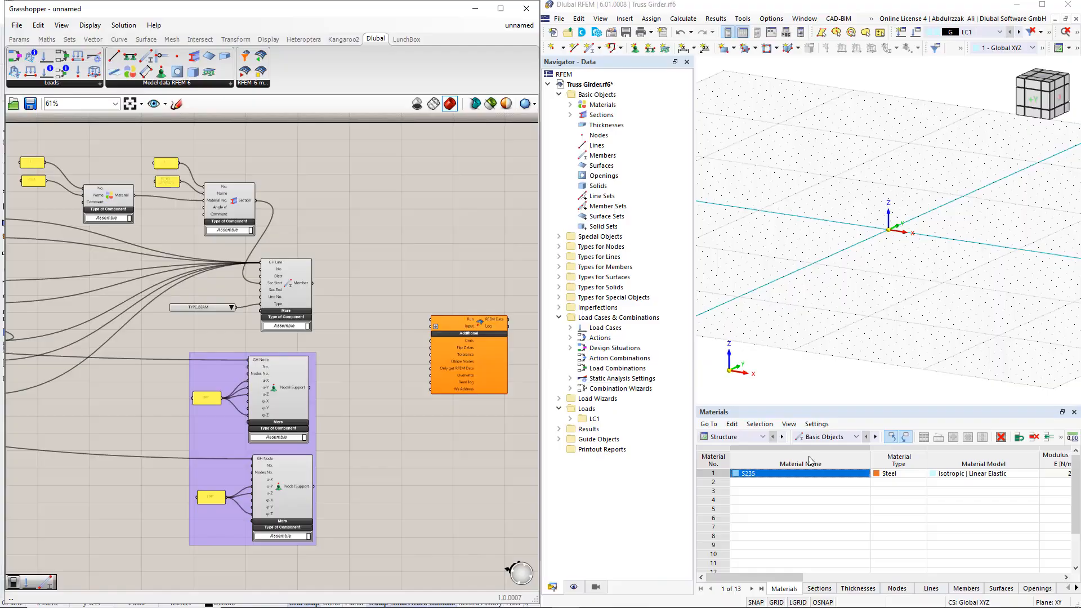
# Add a Button component and connect it to the export component's Run input.
pyautogui.click(21, 39)
pyautogui.click(226, 83)
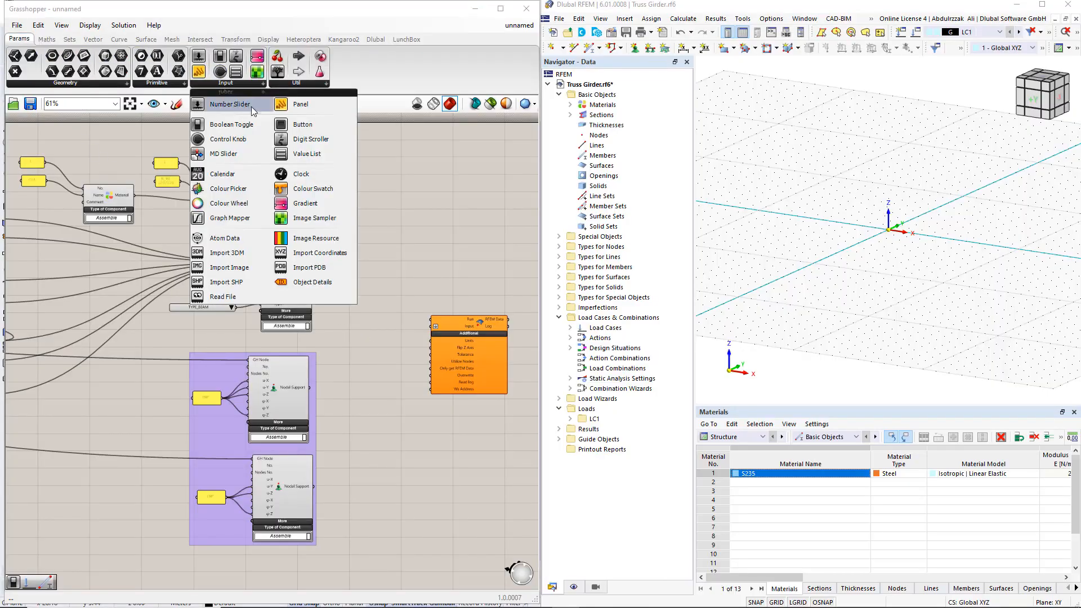
pyautogui.moveTo(292, 129); pyautogui.dragTo(430, 326)
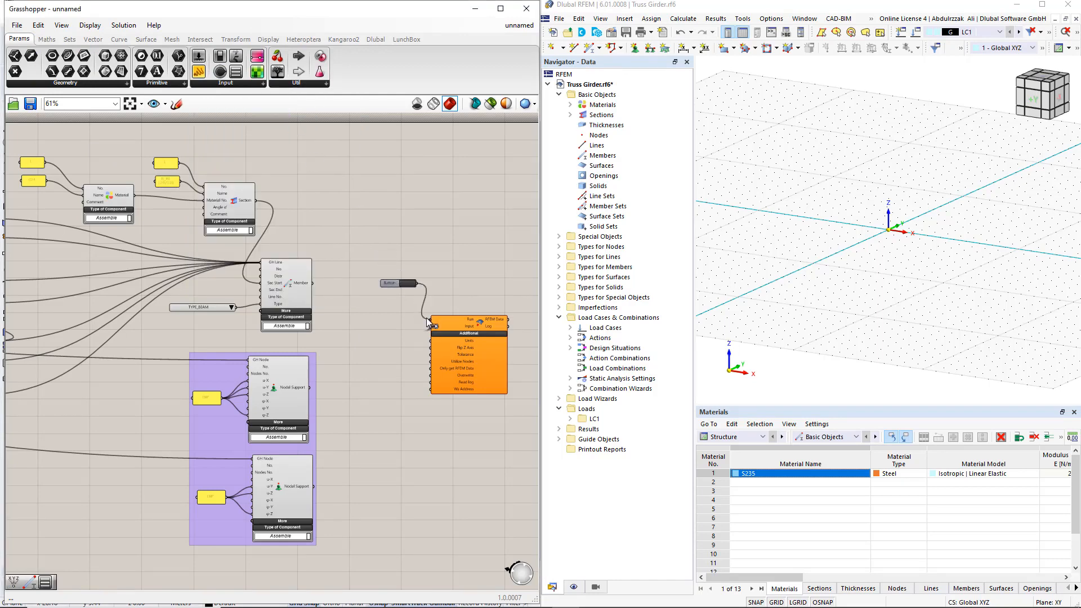
# Add a value list for the export component's Units input and set it to Meters.
pyautogui.doubleClick(383, 397)
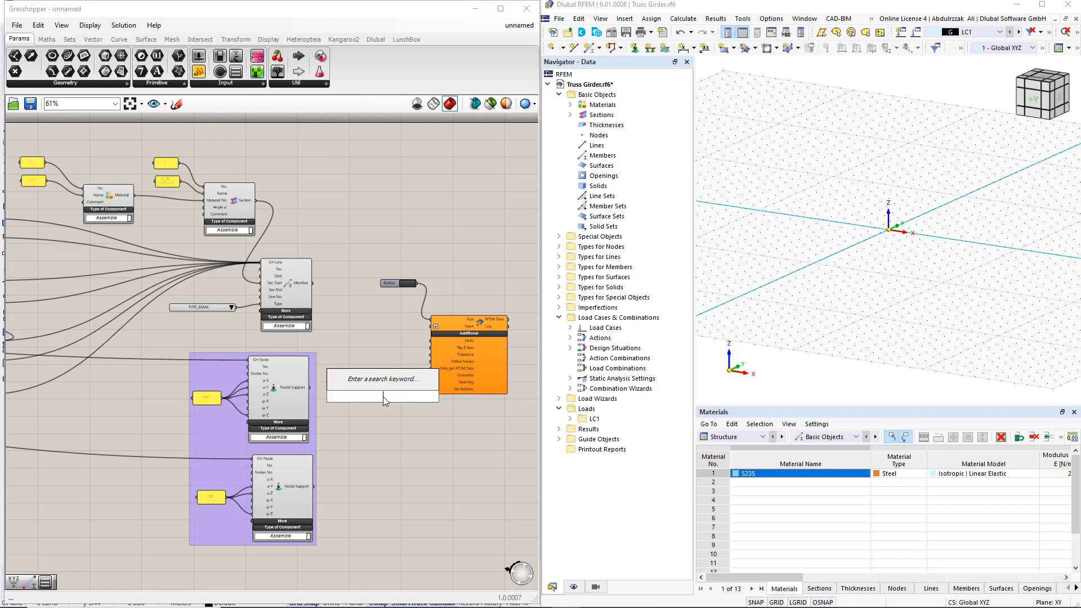
pyautogui.write('value')
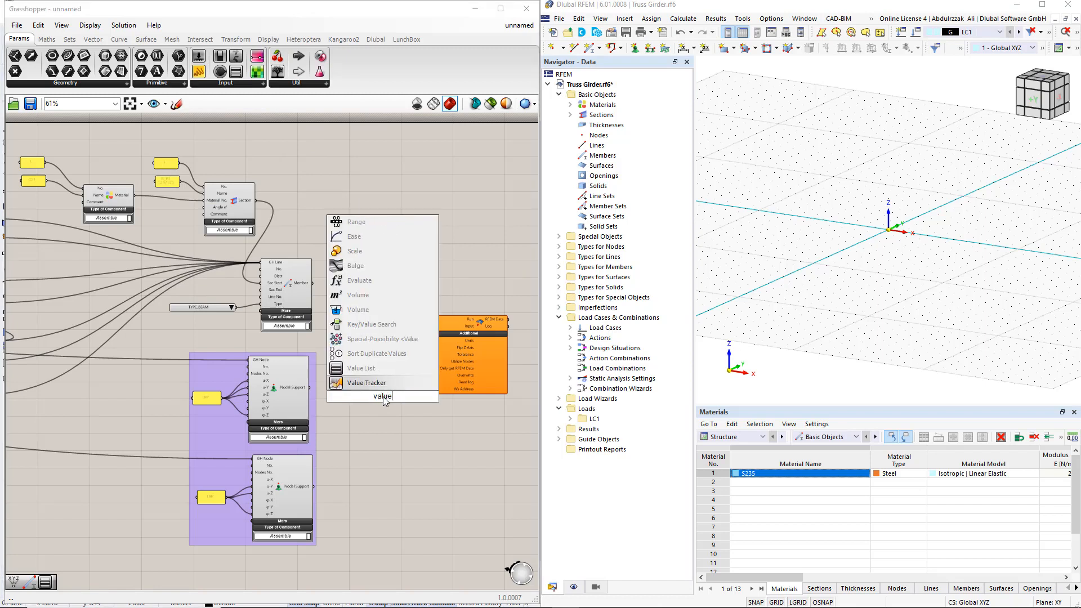
pyautogui.click(400, 382)
pyautogui.moveTo(396, 397); pyautogui.dragTo(430, 341)
pyautogui.click(412, 396)
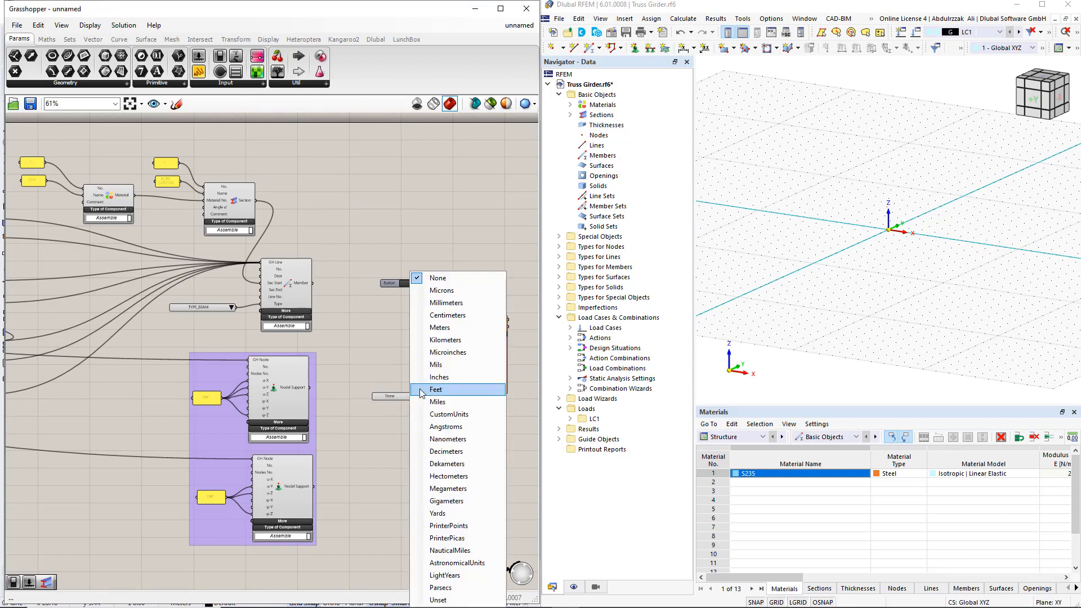
pyautogui.click(445, 328)
pyautogui.moveTo(393, 396); pyautogui.dragTo(385, 348)
# Add a Boolean Toggle, connect it to the export component's Overwrite input and set it to True.
pyautogui.click(377, 397)
pyautogui.doubleClick(377, 398)
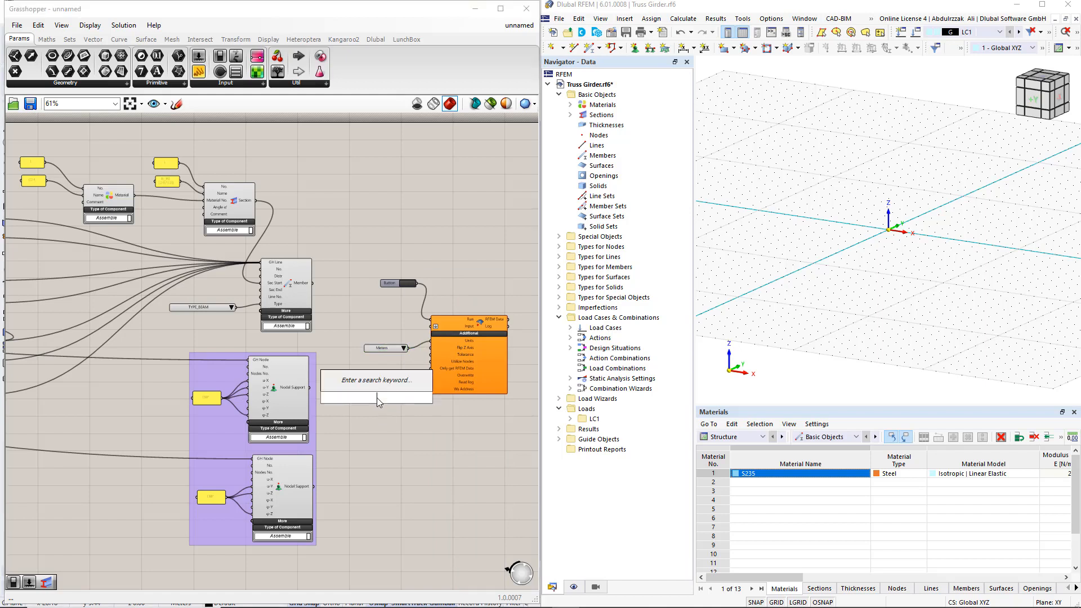
pyautogui.write('boo')
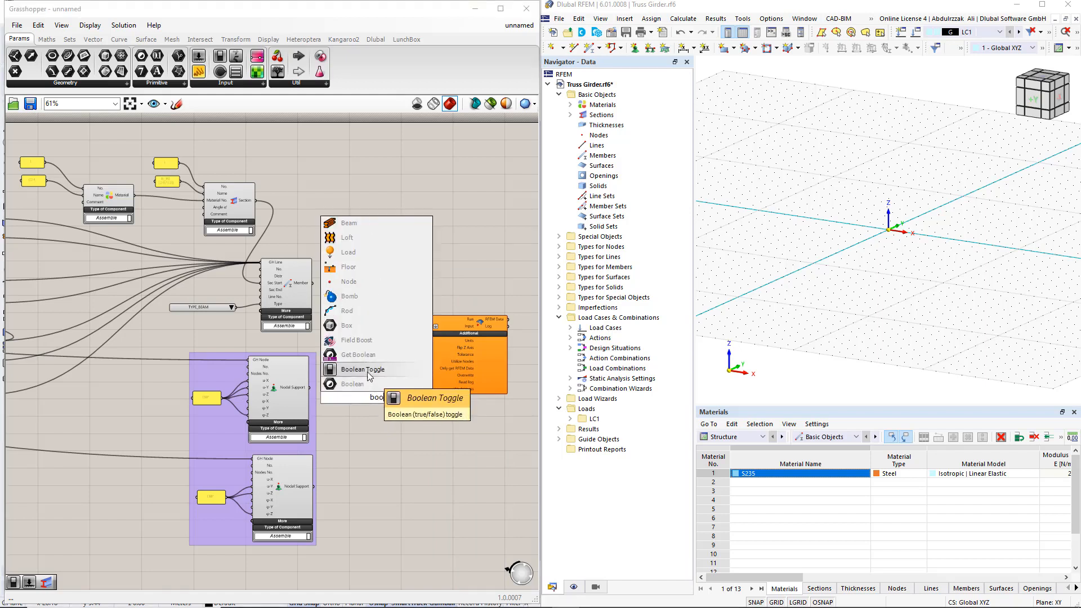
pyautogui.click(368, 373)
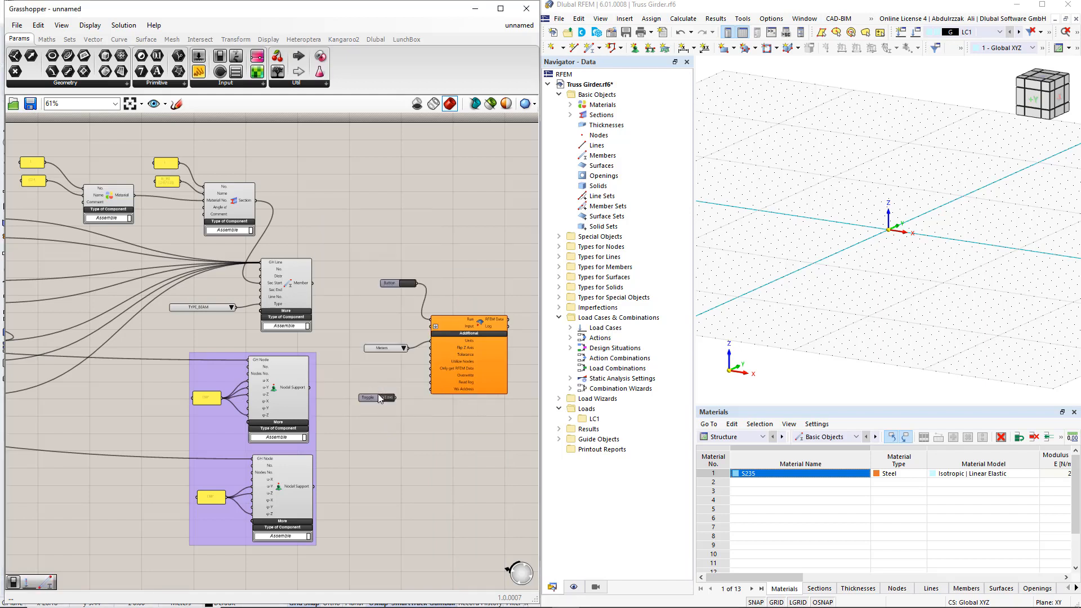
pyautogui.moveTo(393, 397); pyautogui.dragTo(430, 375)
pyautogui.doubleClick(387, 398)
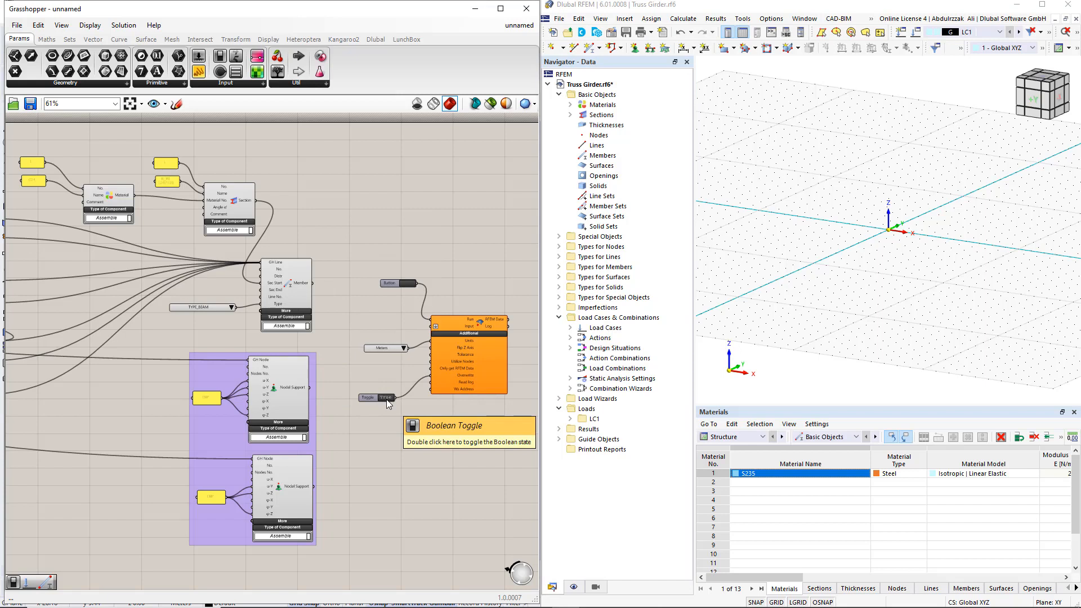
# Connect the Material, Section, Member and both Nodal Support outputs to the export component's Input.
pyautogui.moveTo(313, 283); pyautogui.dragTo(431, 326)
pyautogui.keyDown('shift'); pyautogui.moveTo(255, 200); pyautogui.dragTo(431, 326); pyautogui.keyUp('shift')
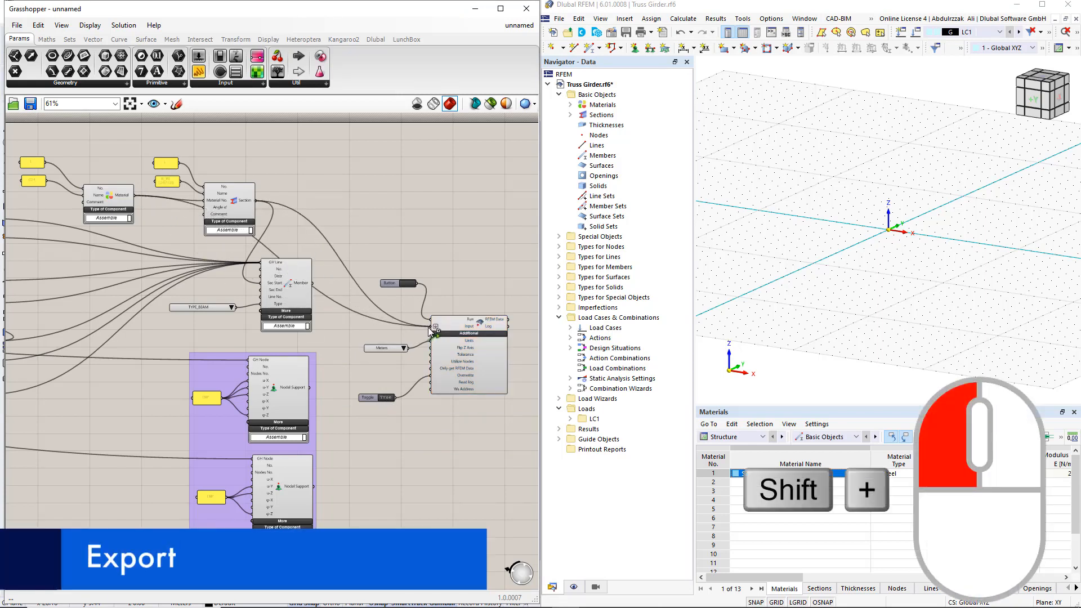
pyautogui.keyDown('shift'); pyautogui.moveTo(313, 283); pyautogui.dragTo(431, 325); pyautogui.keyUp('shift')
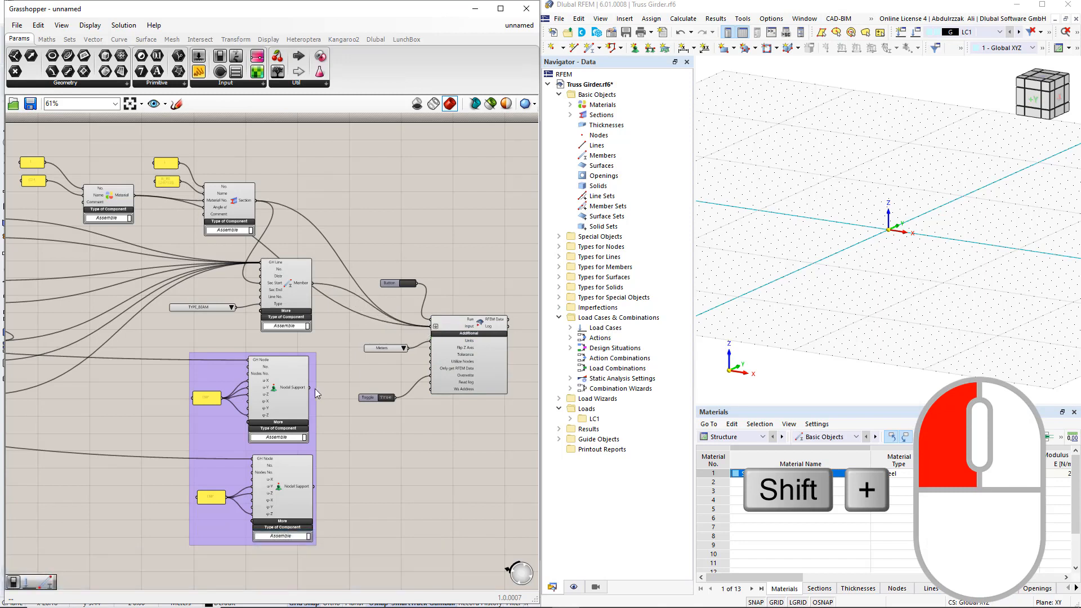
pyautogui.keyDown('shift'); pyautogui.moveTo(310, 388); pyautogui.dragTo(431, 326); pyautogui.keyUp('shift')
pyautogui.keyDown('shift'); pyautogui.moveTo(363, 429); pyautogui.dragTo(430, 327); pyautogui.keyUp('shift')
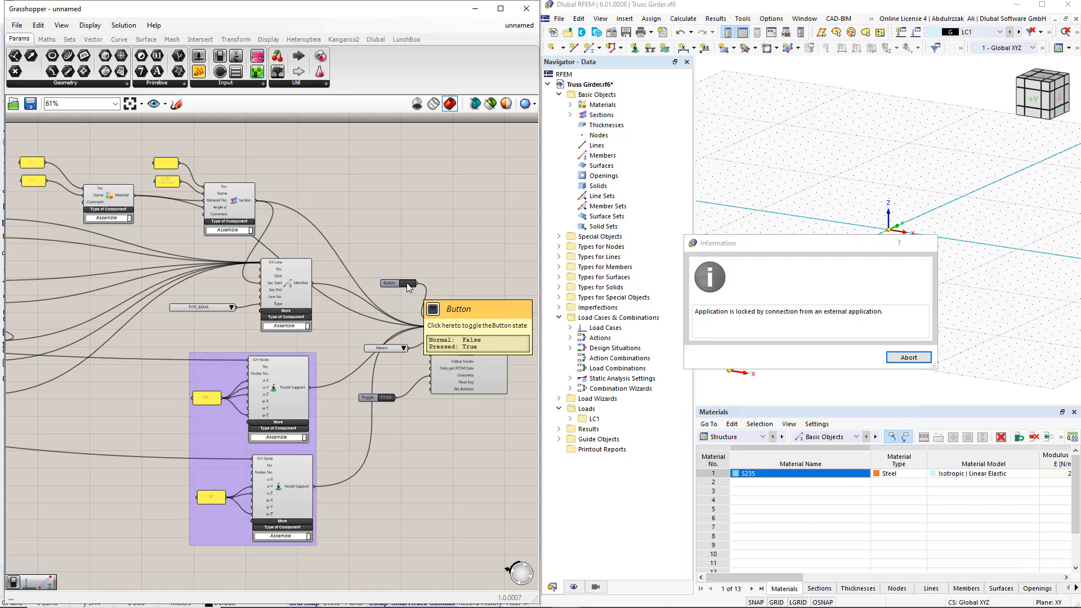
# Run the export of the truss to RFEM 6 and close the information message.
pyautogui.click(906, 360)
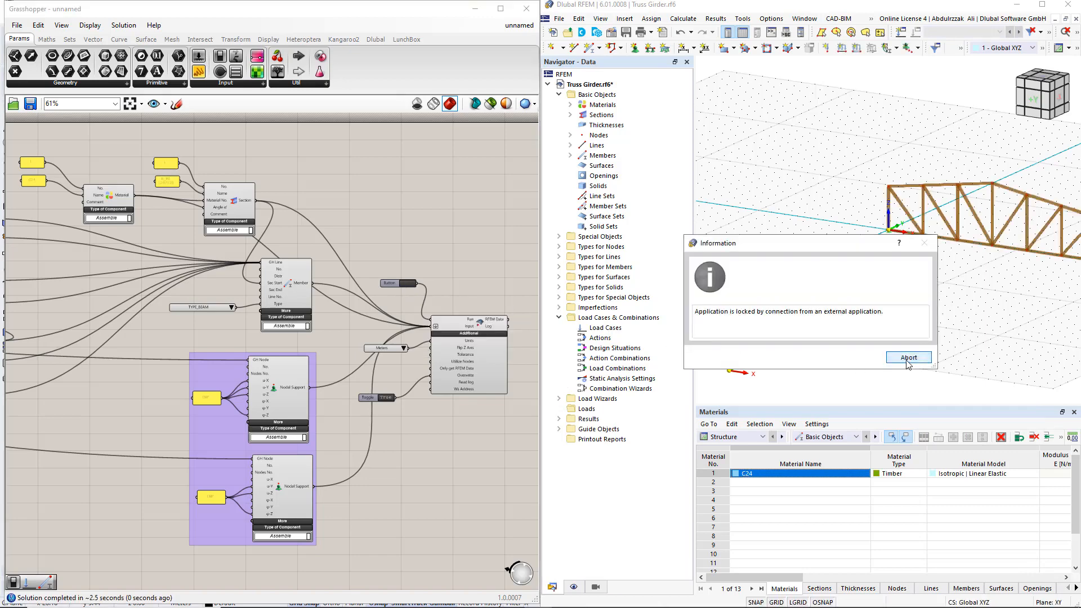
pyautogui.click(908, 359)
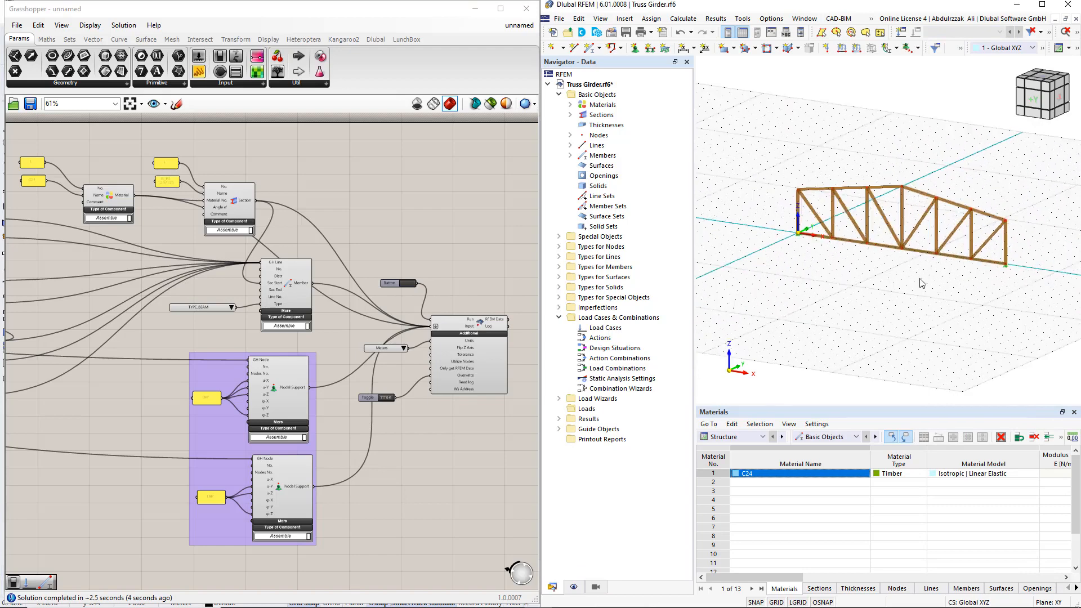
pyautogui.scroll(1, 922, 283)
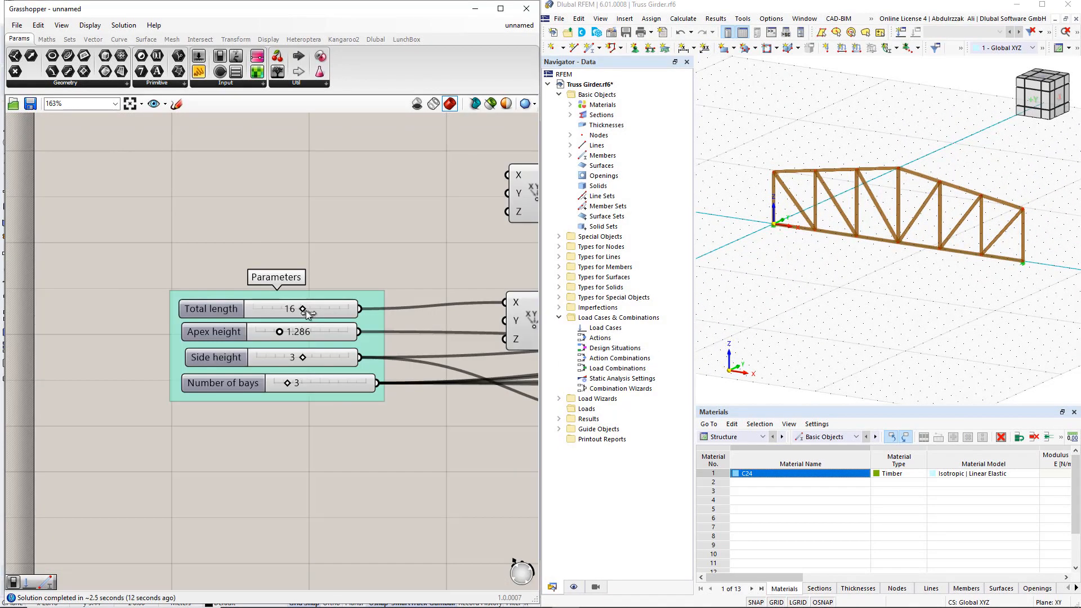
# Set the Total length parameter of the truss to 20.
pyautogui.doubleClick(289, 309)
pyautogui.write('20')
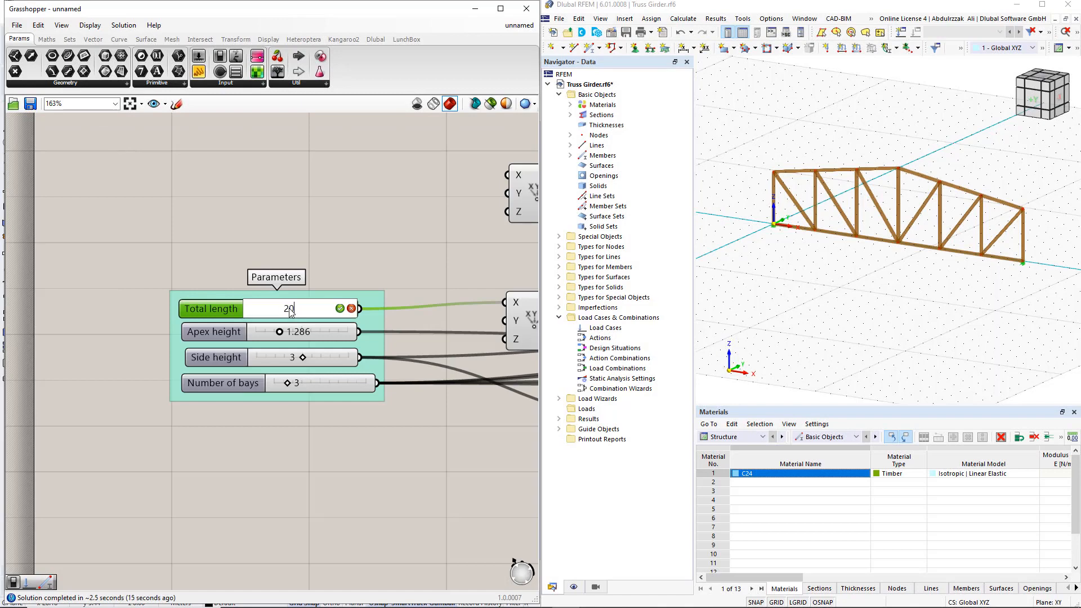
pyautogui.press('Return')
# Export the lengthened truss to RFEM 6 again and close the information message.
pyautogui.scroll(-5, 341, 375)
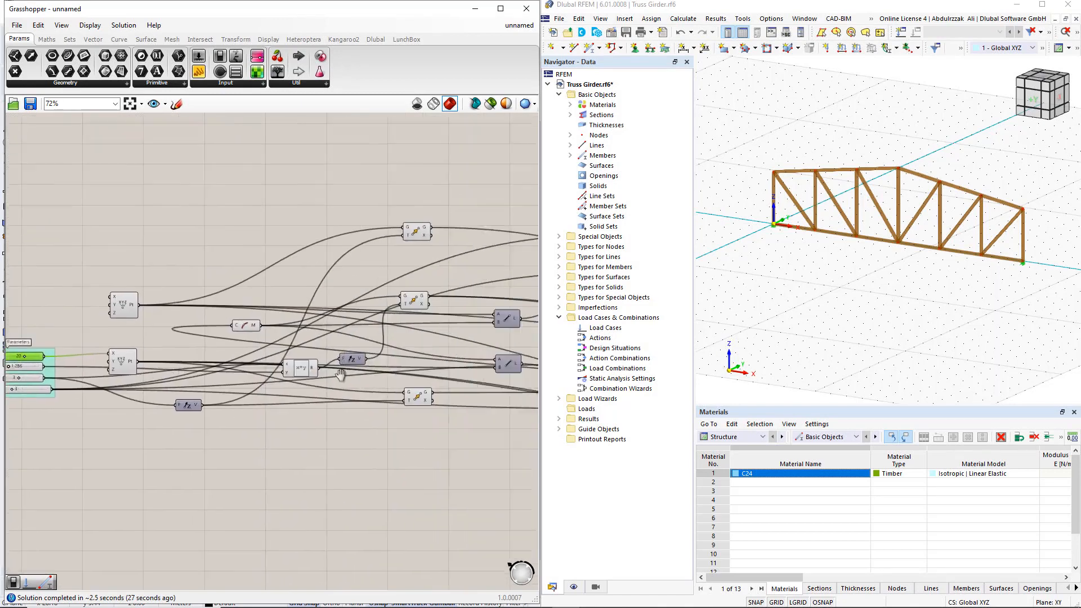
pyautogui.scroll(3, 341, 375)
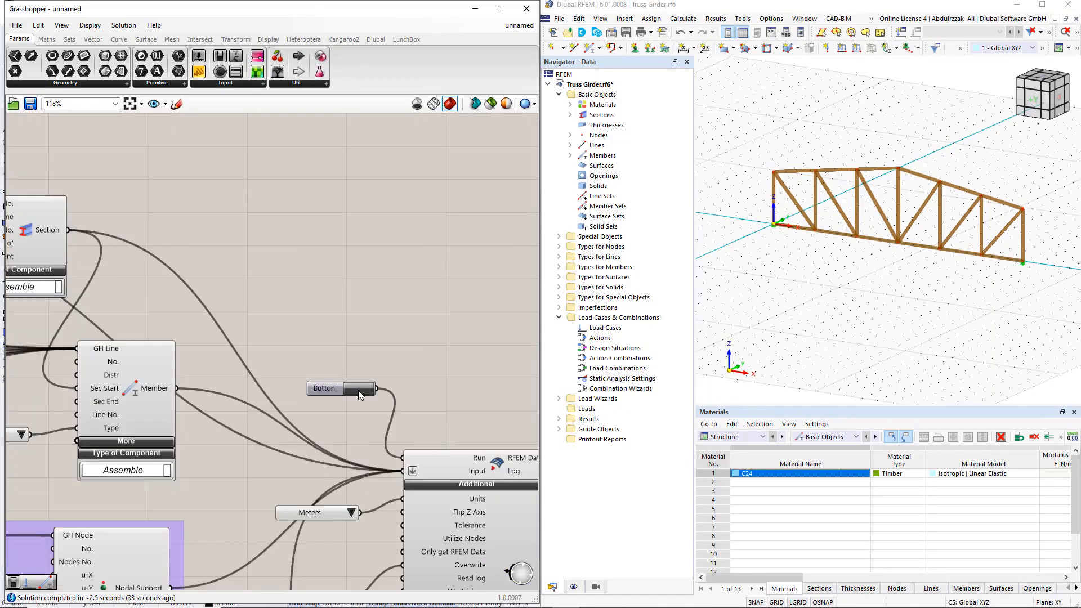
pyautogui.click(358, 390)
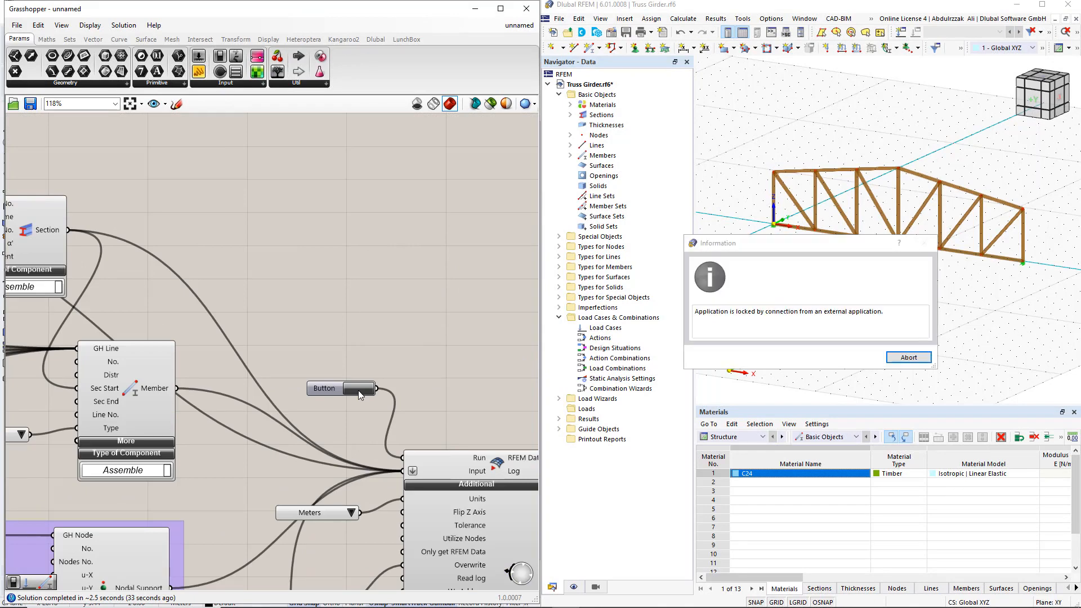
pyautogui.click(907, 359)
pyautogui.click(848, 360)
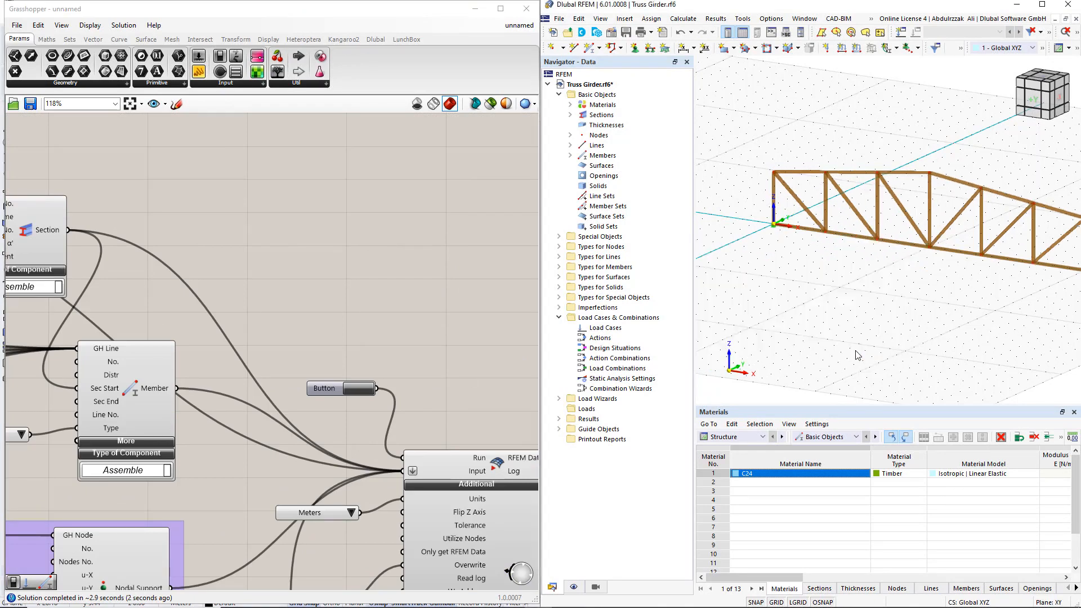